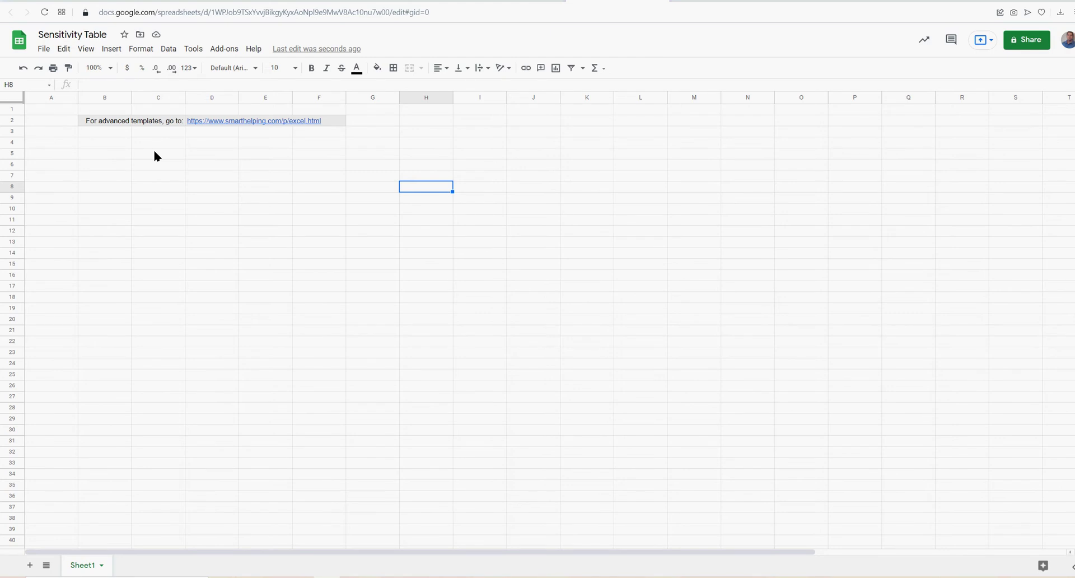
click(43, 51)
mouse_move(106, 191)
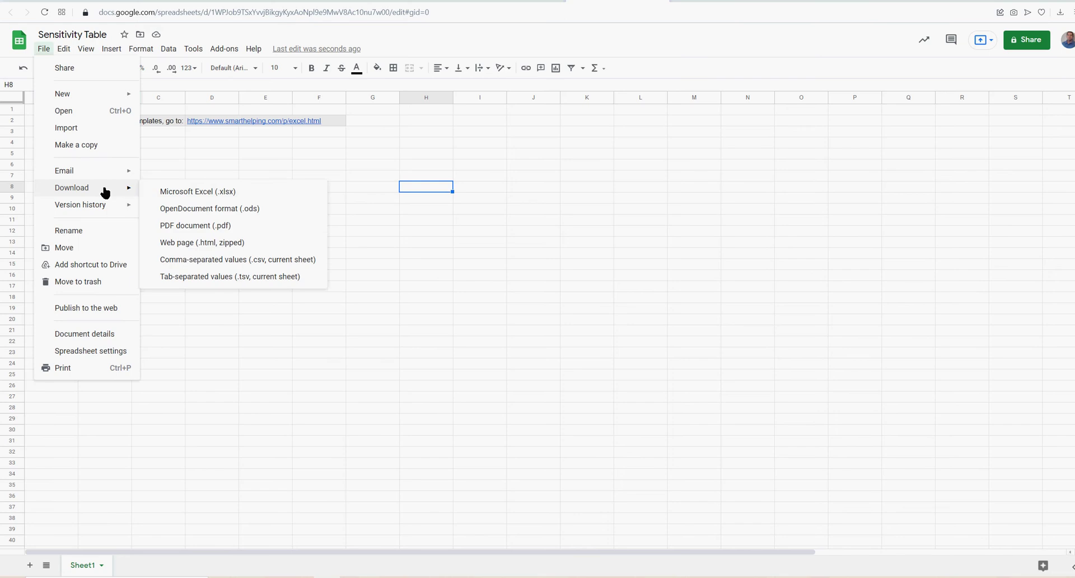
click(590, 275)
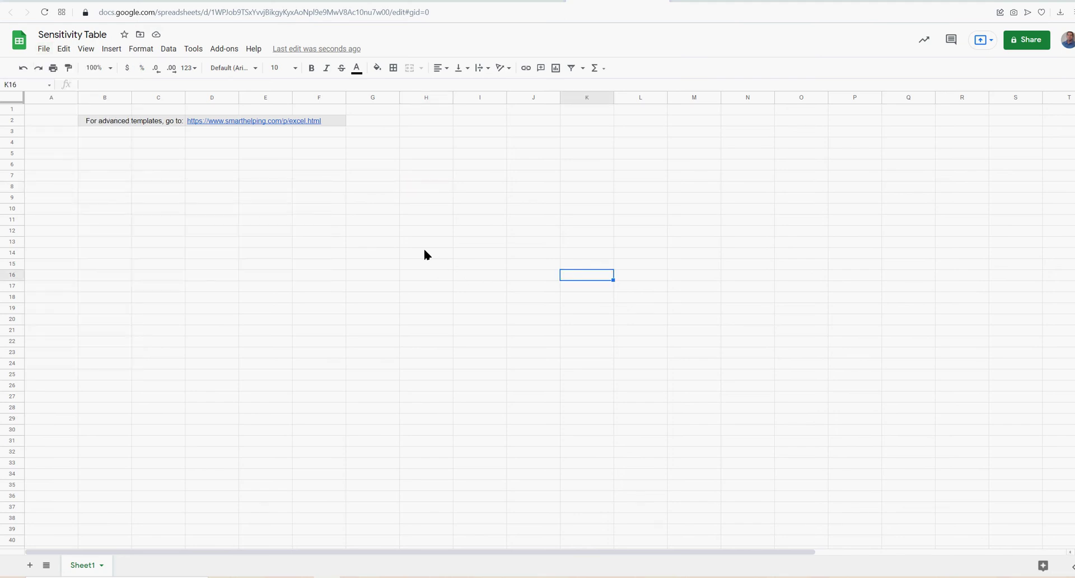
click(110, 143)
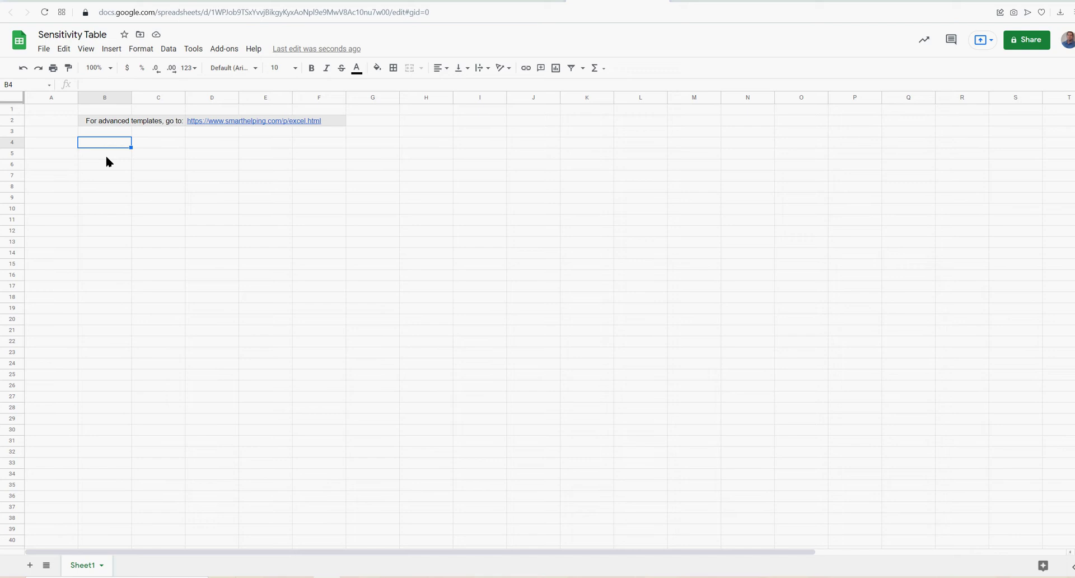
drag(112, 132, 457, 322)
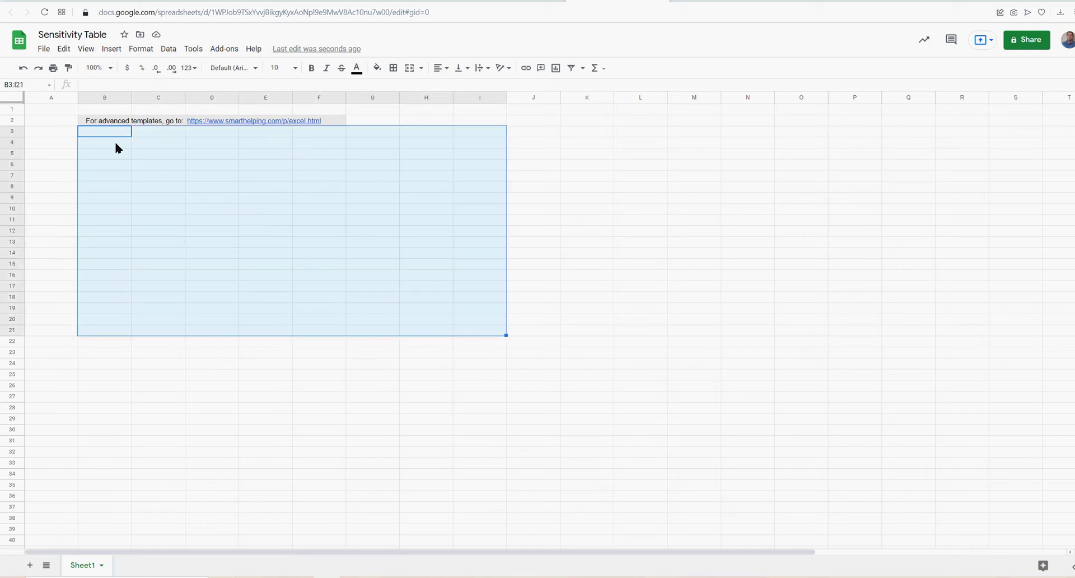
drag(109, 131, 536, 335)
drag(118, 134, 265, 219)
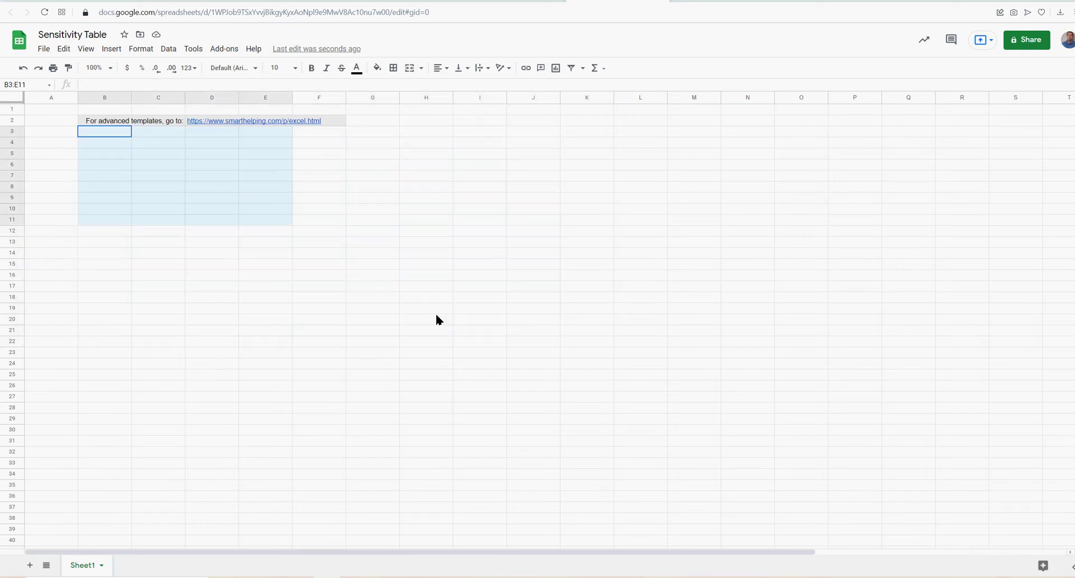
drag(435, 320, 560, 358)
drag(109, 131, 586, 363)
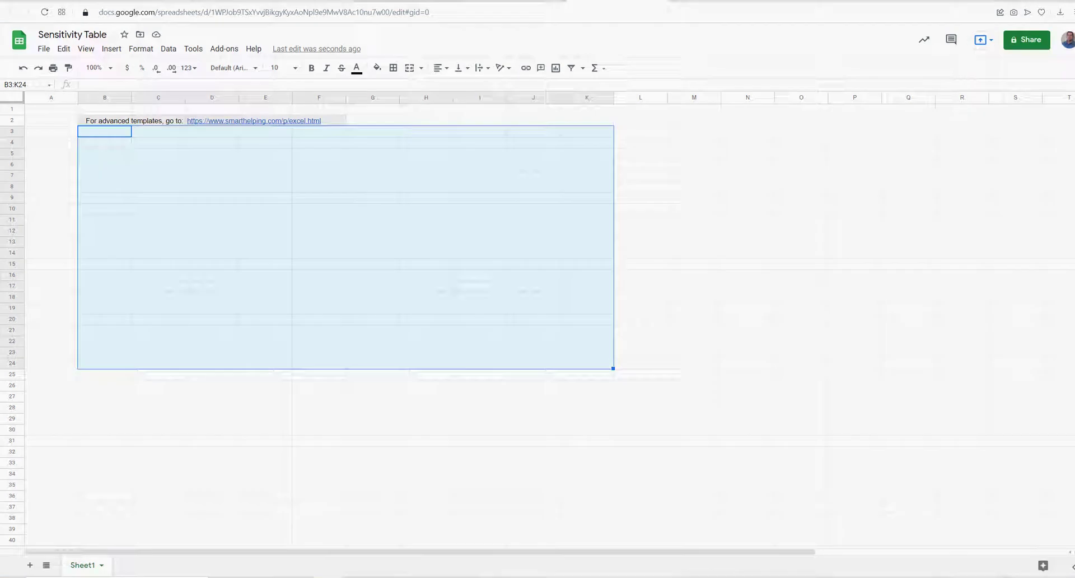
Switch to the smarthelping.com site, open its Financial Models page and look through the template categories and price tiers
click(367, 9)
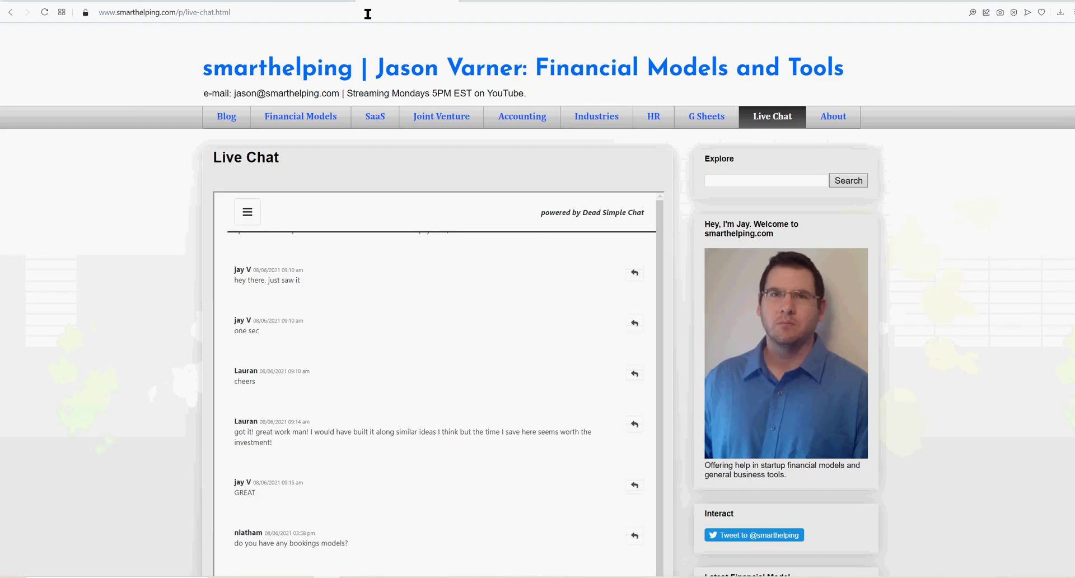
click(301, 116)
scroll(300, 261, down, 7)
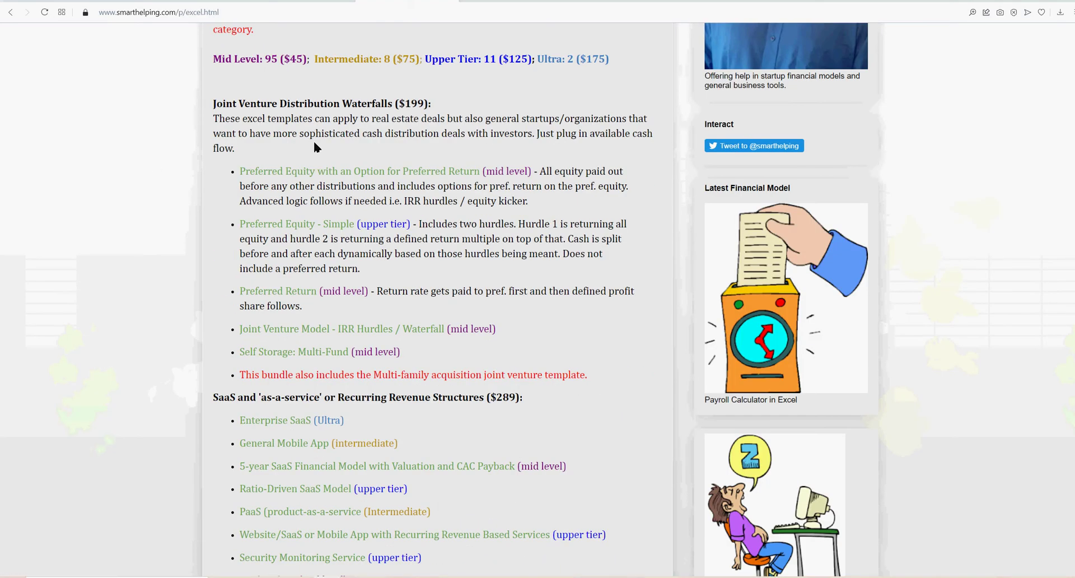
scroll(308, 224, down, 3)
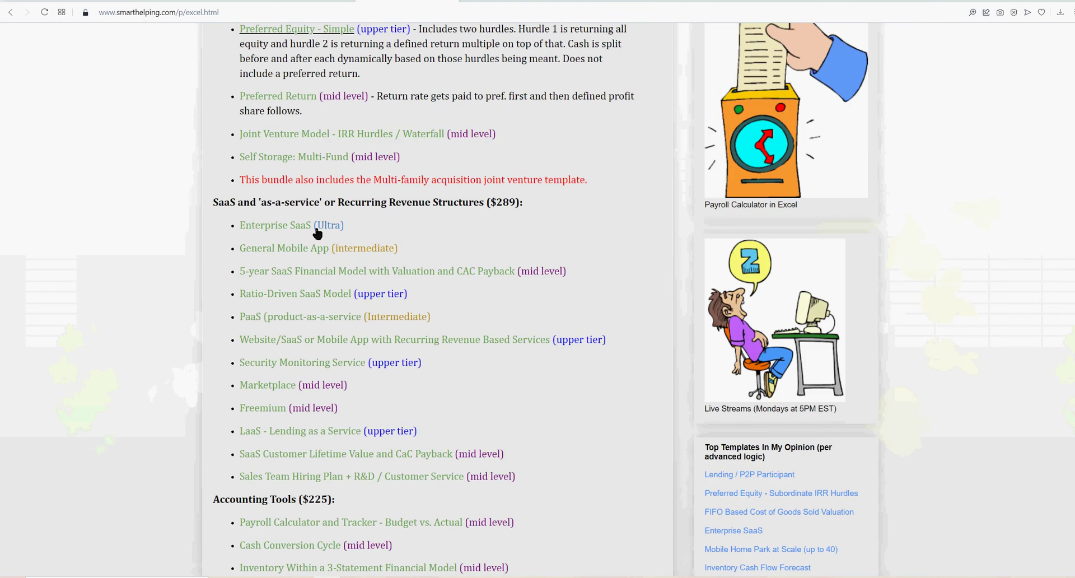
scroll(313, 280, down, 7)
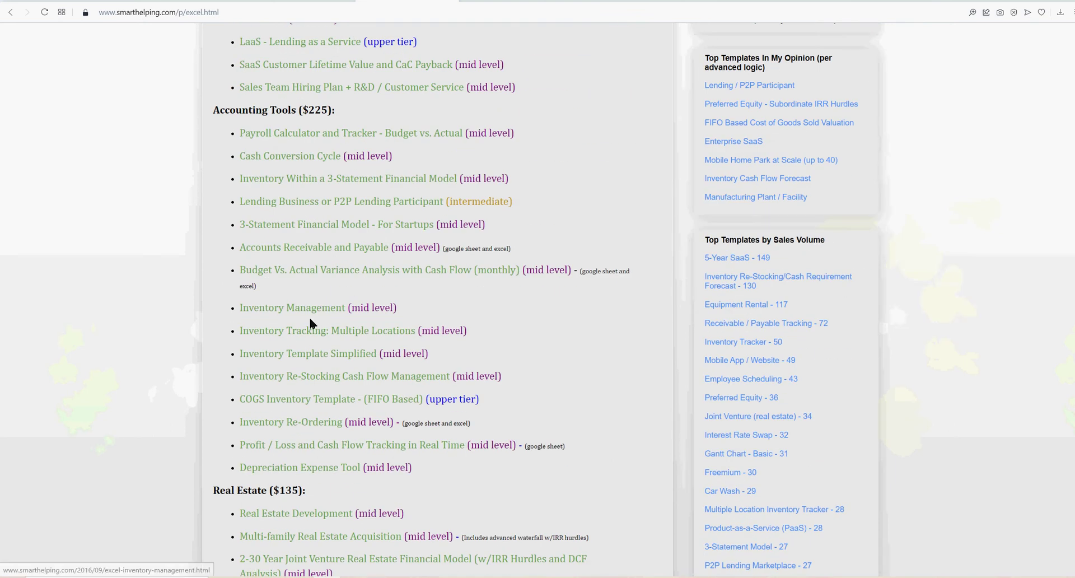
scroll(309, 316, down, 13)
scroll(311, 325, up, 10)
scroll(312, 328, up, 14)
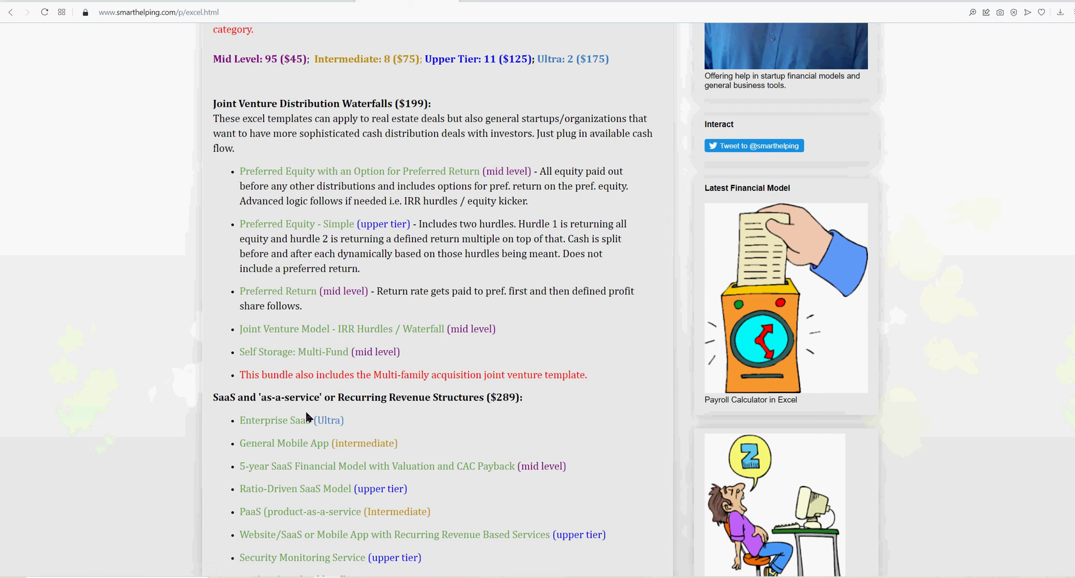
scroll(309, 325, down, 4)
scroll(307, 274, up, 7)
Examine the template list from Accounting Tools down to the Trading section and return to the Sensitivity Table spreadsheet
scroll(305, 273, down, 13)
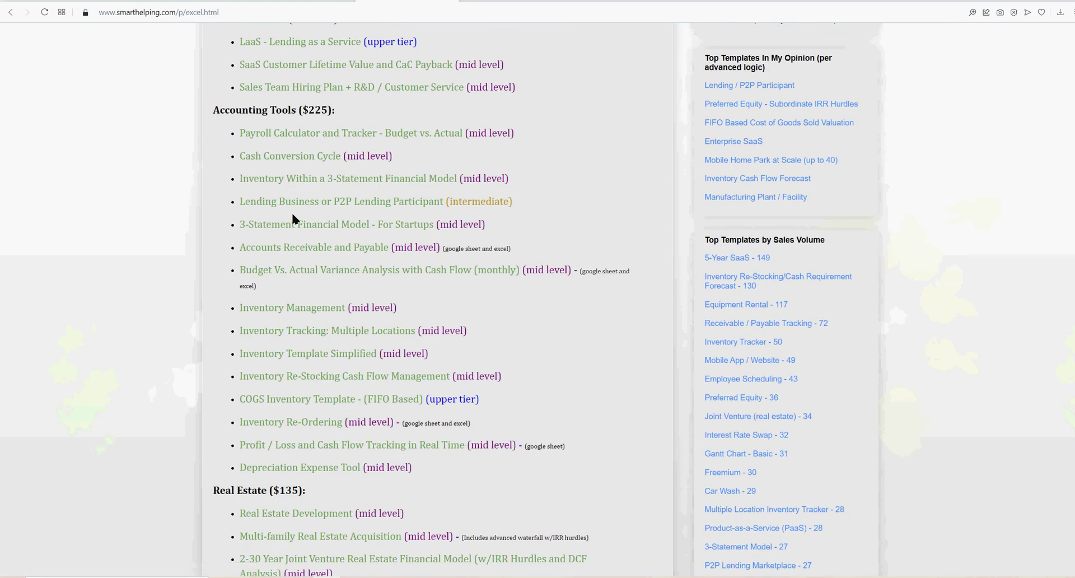
scroll(334, 254, down, 7)
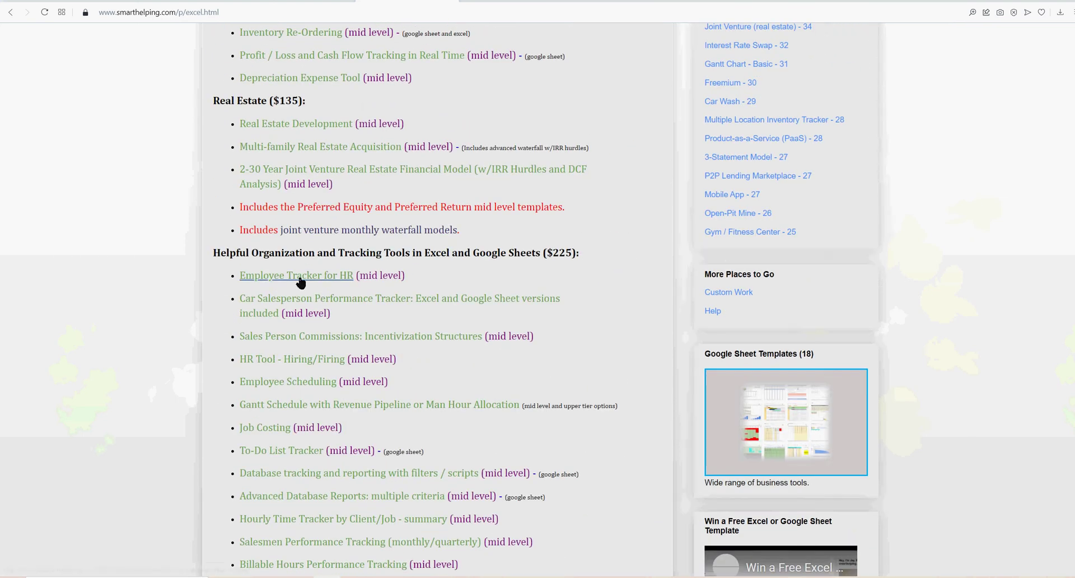
scroll(299, 280, down, 3)
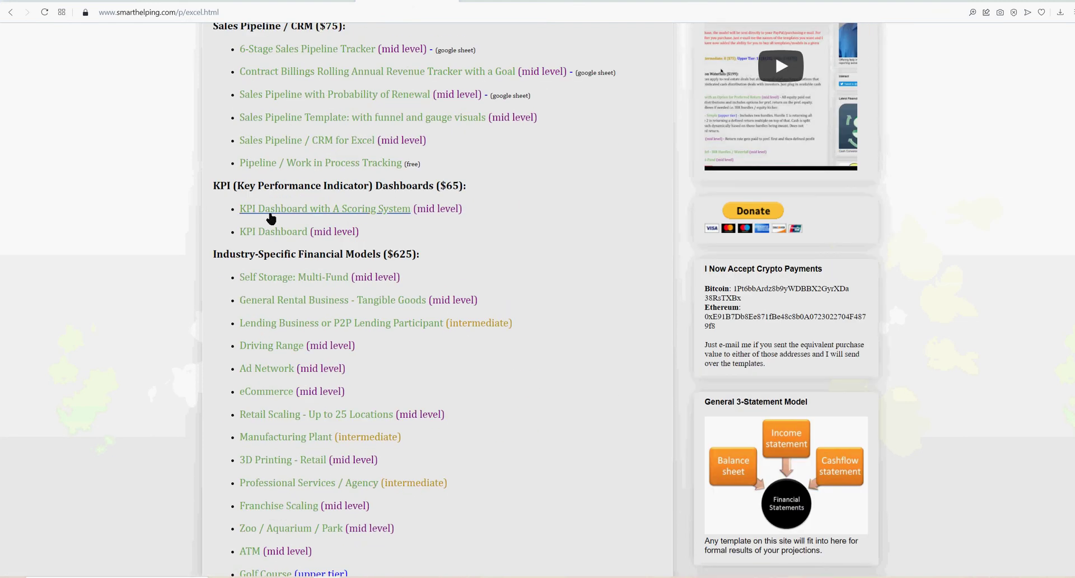
scroll(279, 262, down, 3)
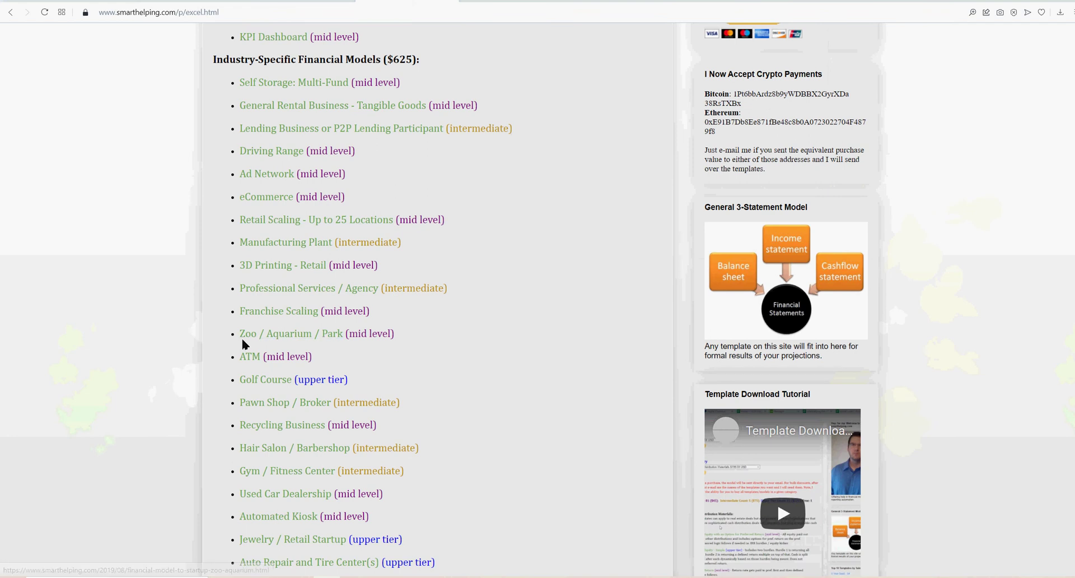
scroll(252, 344, down, 6)
scroll(286, 331, down, 5)
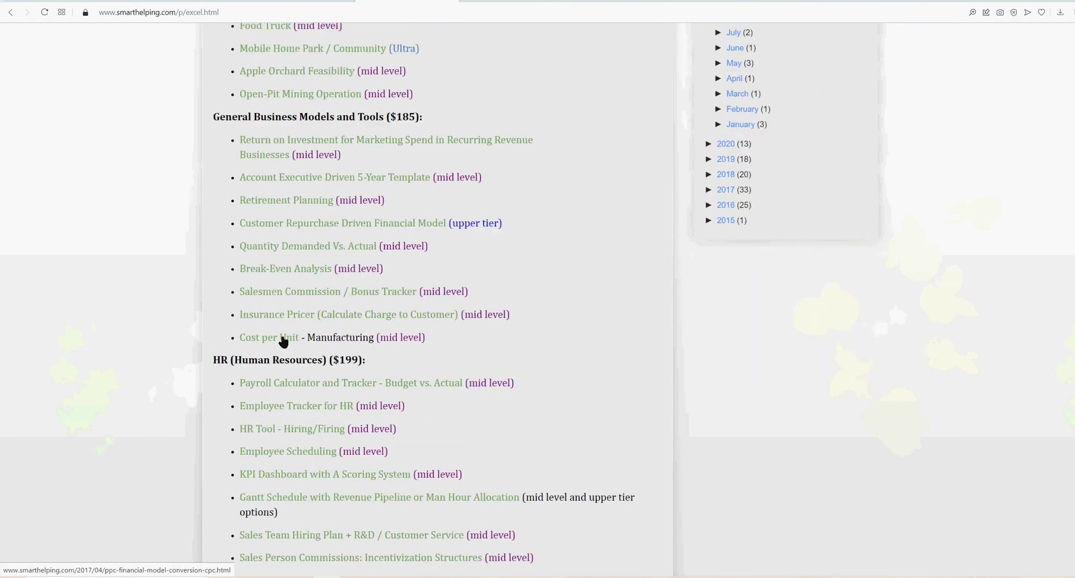
scroll(283, 339, down, 4)
scroll(328, 303, down, 3)
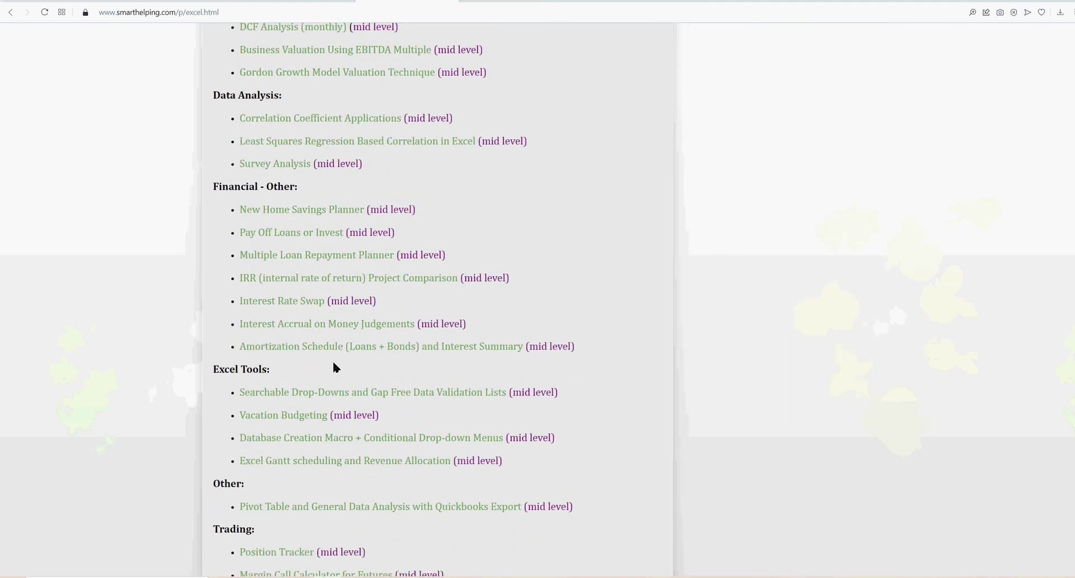
scroll(334, 362, up, 15)
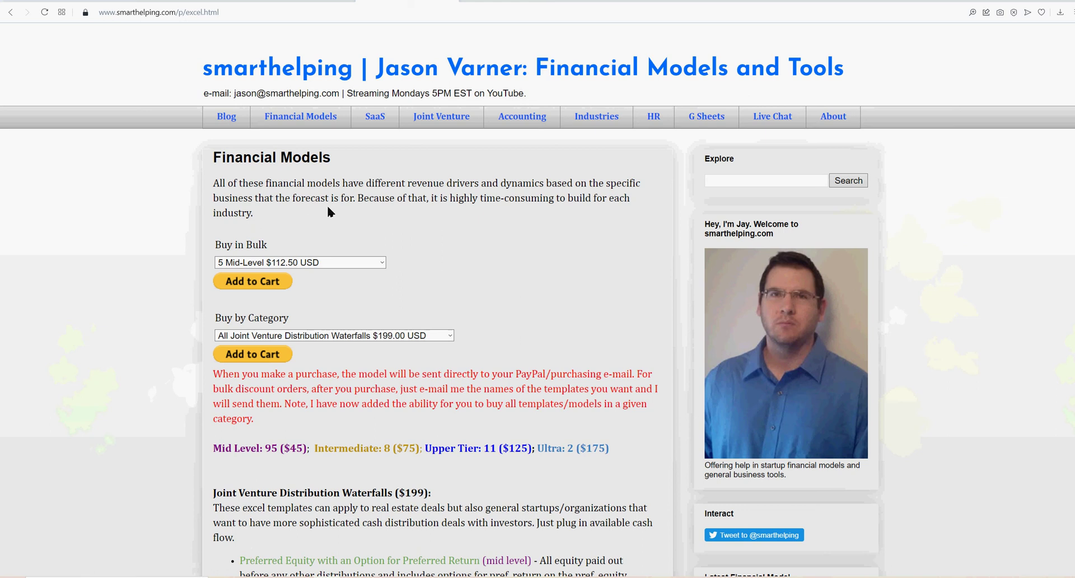
click(563, 4)
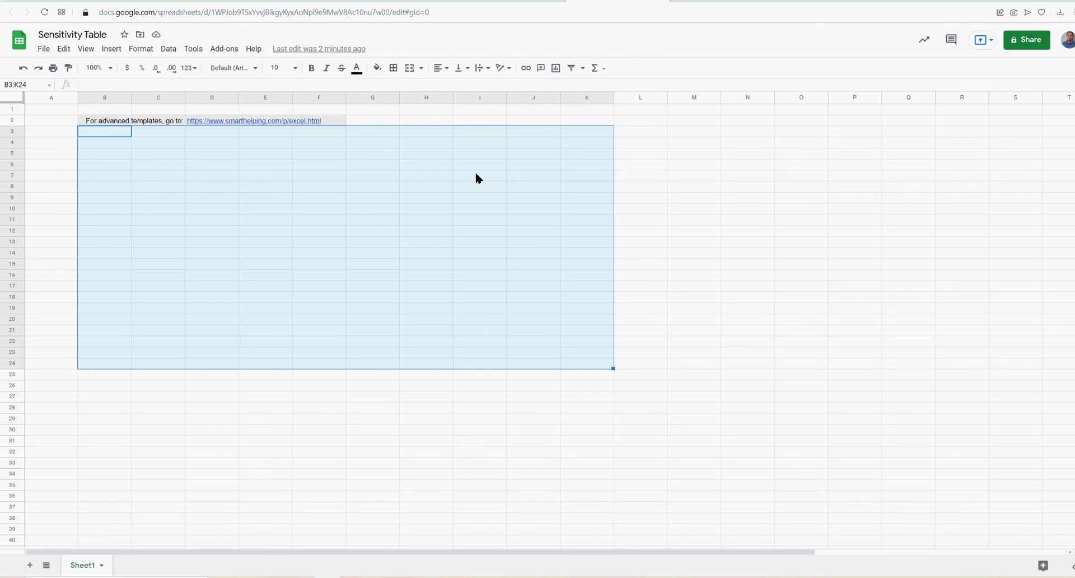
click(812, 367)
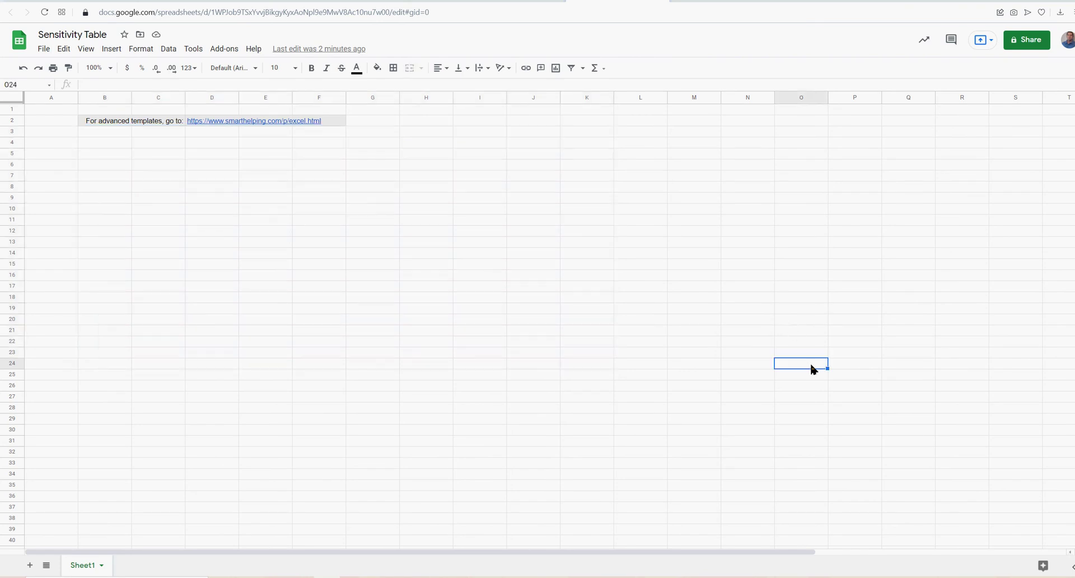
click(181, 279)
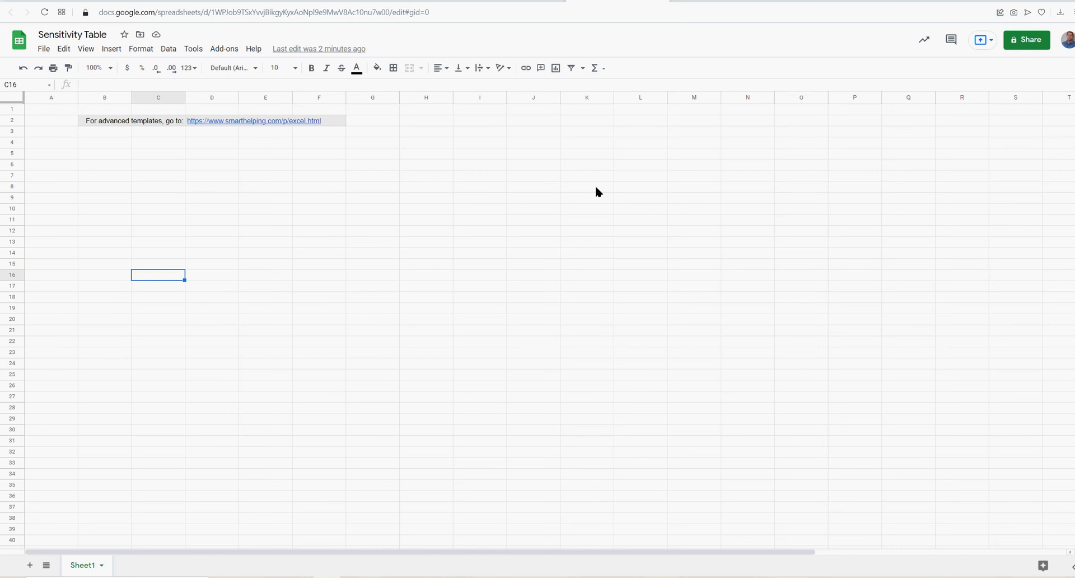
drag(596, 191, 606, 319)
drag(594, 192, 594, 315)
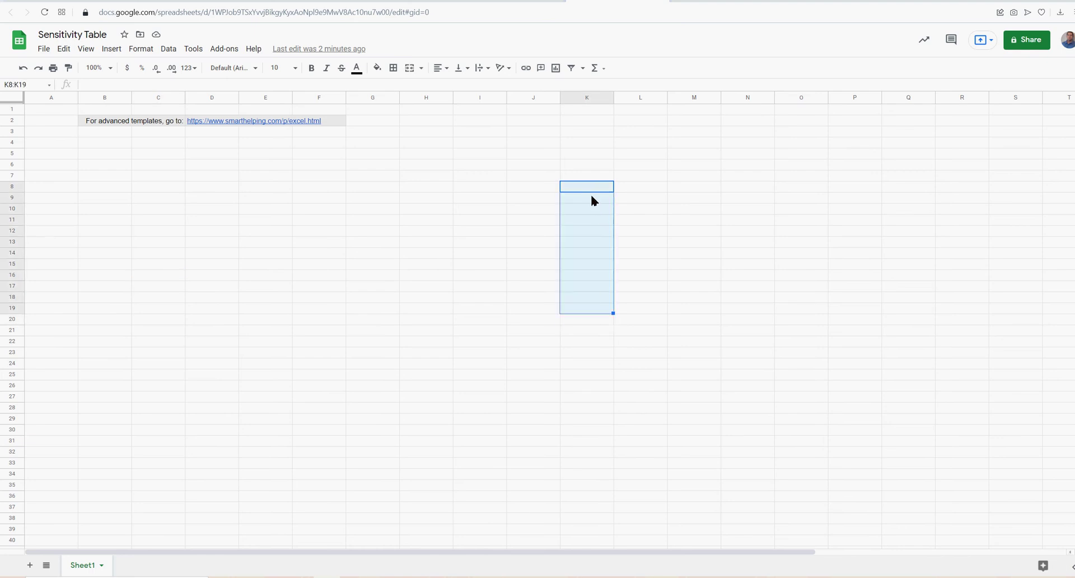
click(763, 199)
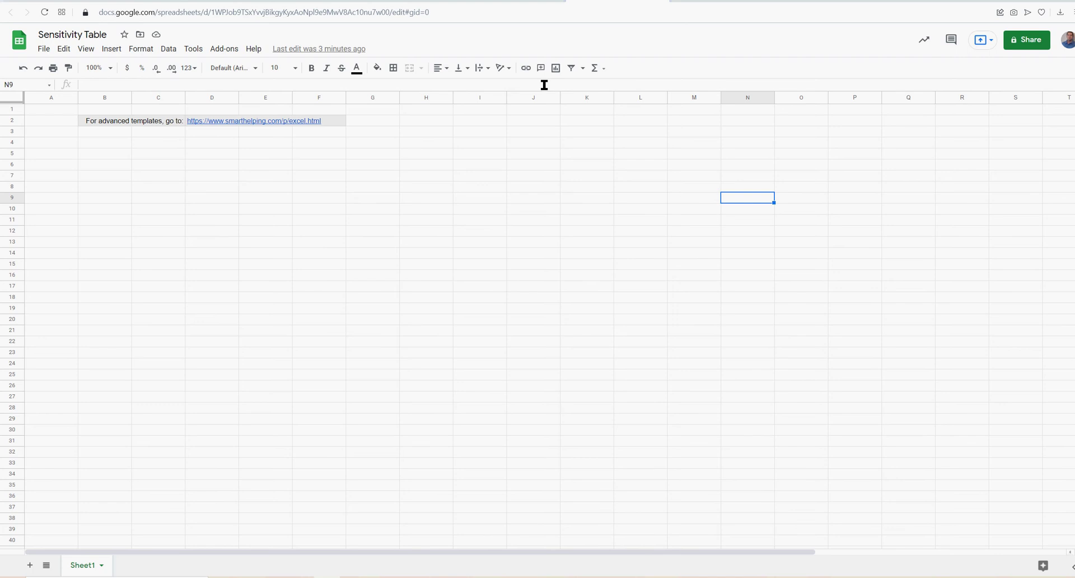
click(110, 144)
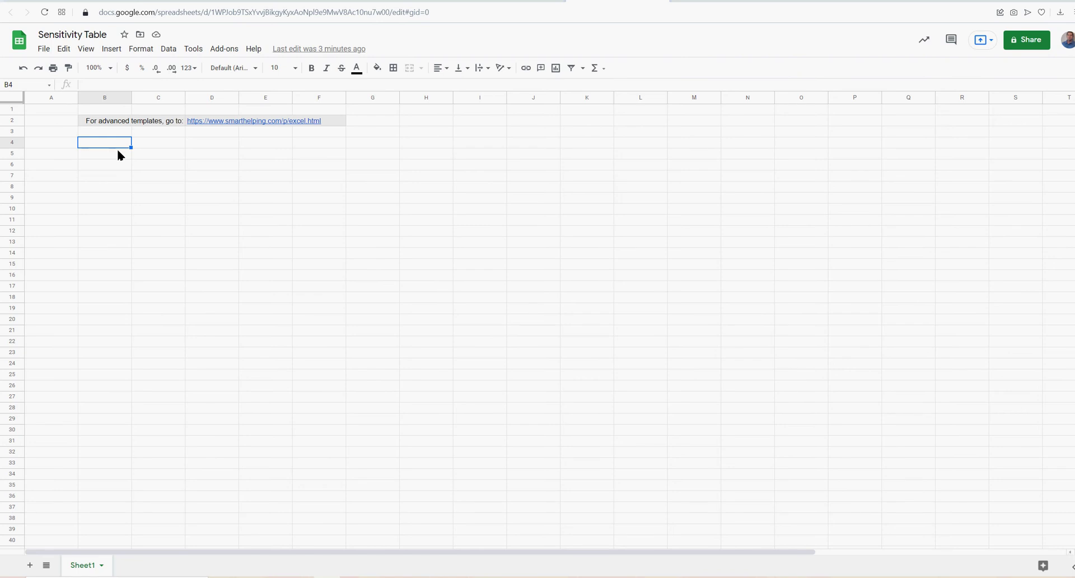
Enter 10 in cell C6 and 20 in cell D6
click(163, 162)
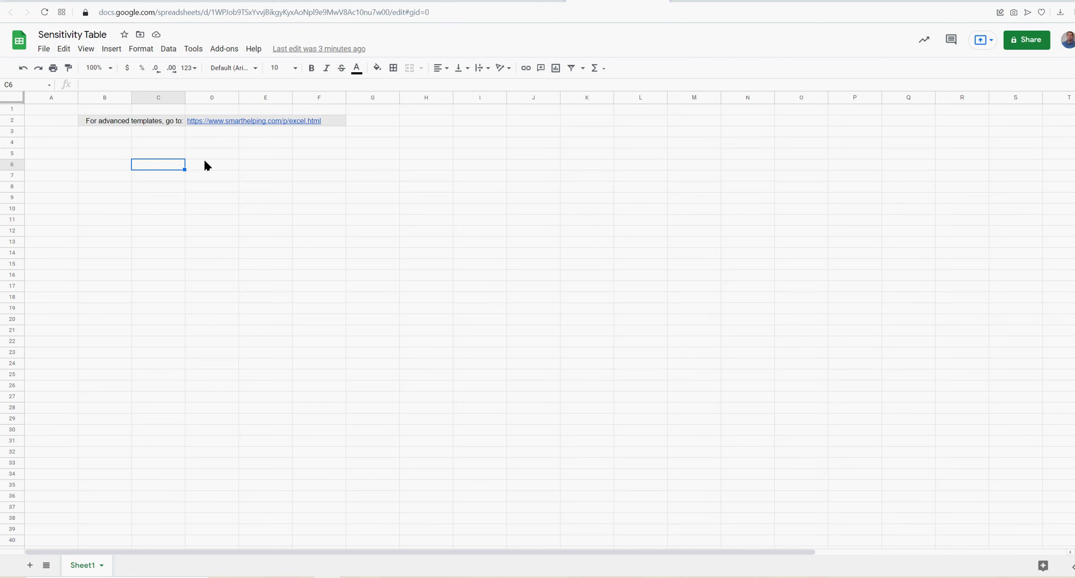
text(10)
key(Return)
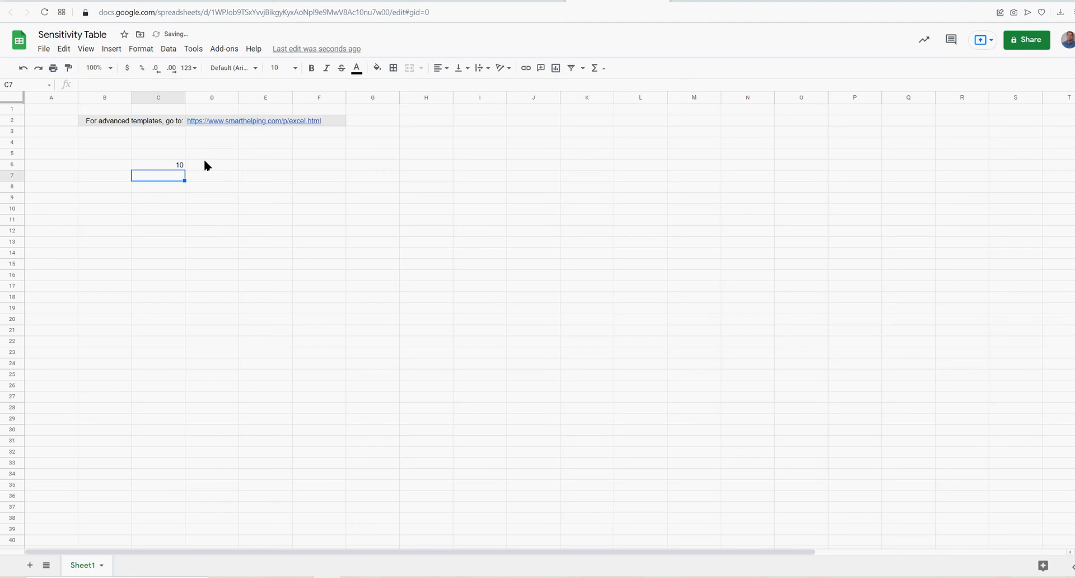
click(206, 165)
text(20)
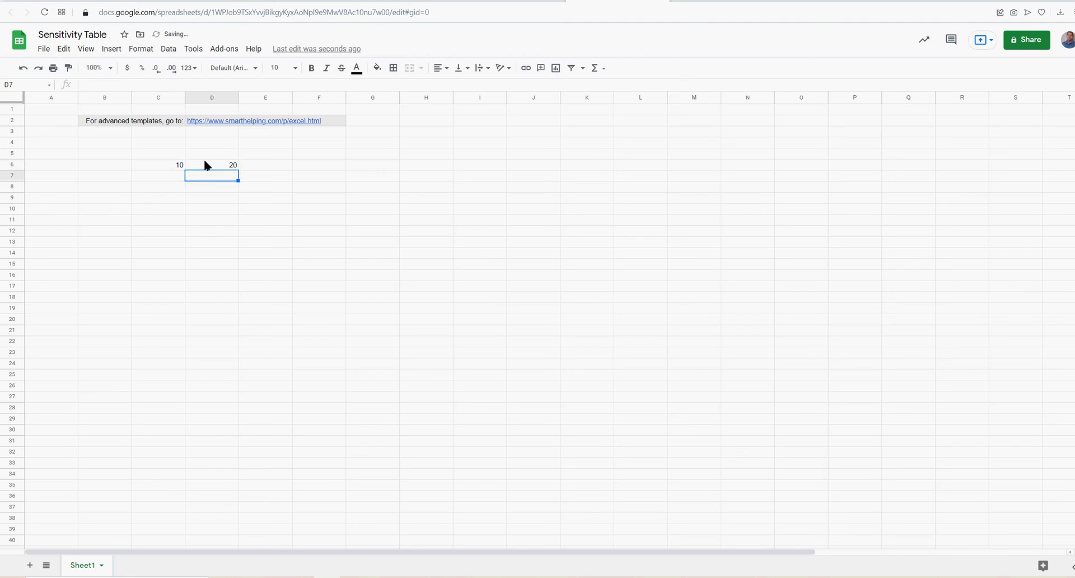
key(Tab)
Replace the values in cells C6 and D6 with 1000 and 2000
key(Left)
key(Left)
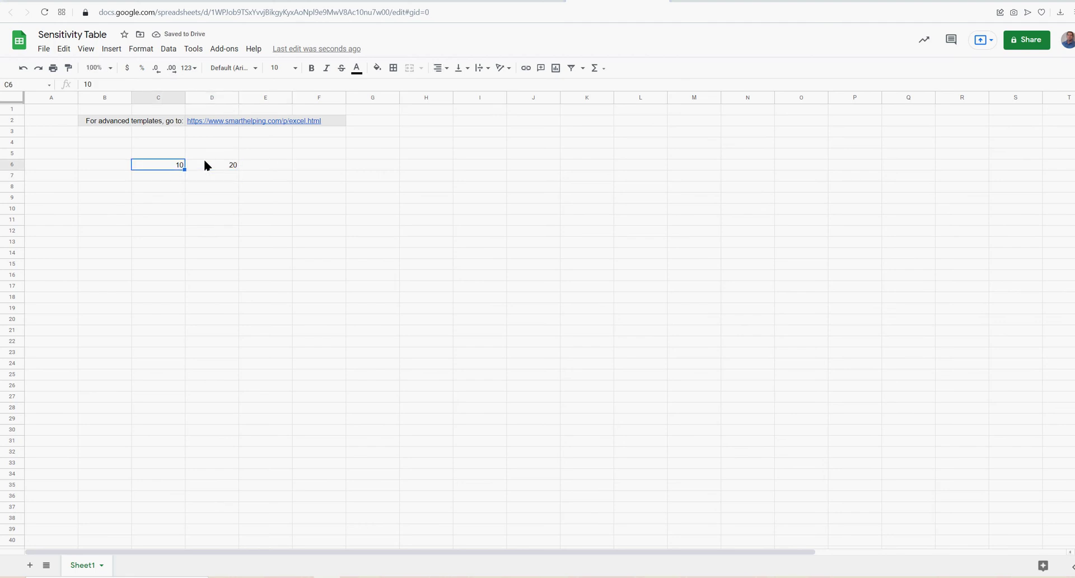
text(1000)
key(Return)
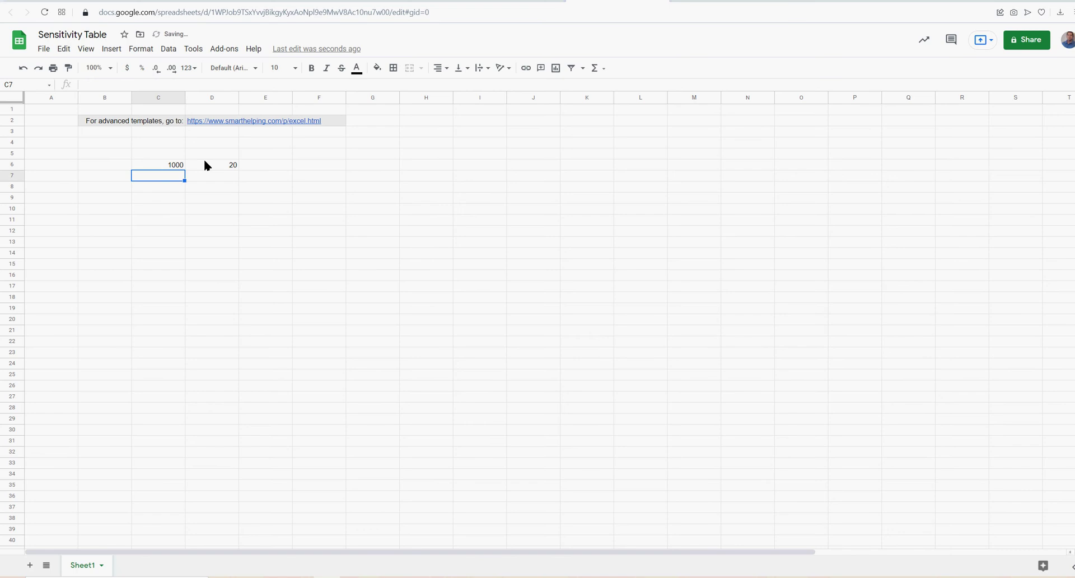
click(204, 165)
text(2000)
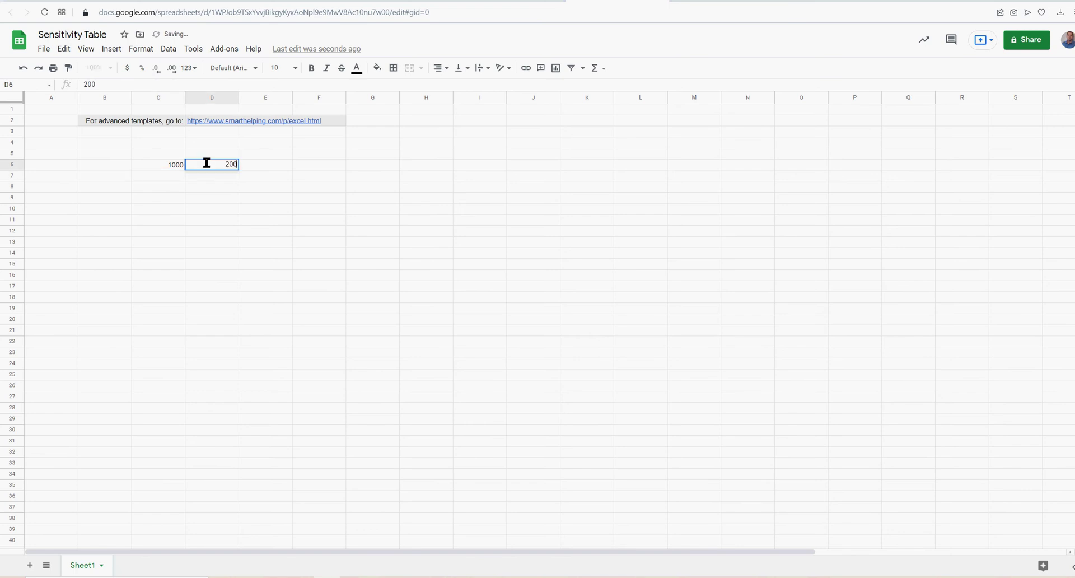
key(Return)
Continue the row of input values with 4000 in E6, 6000 in F6 and 10000 in G6
key(Up)
key(Right)
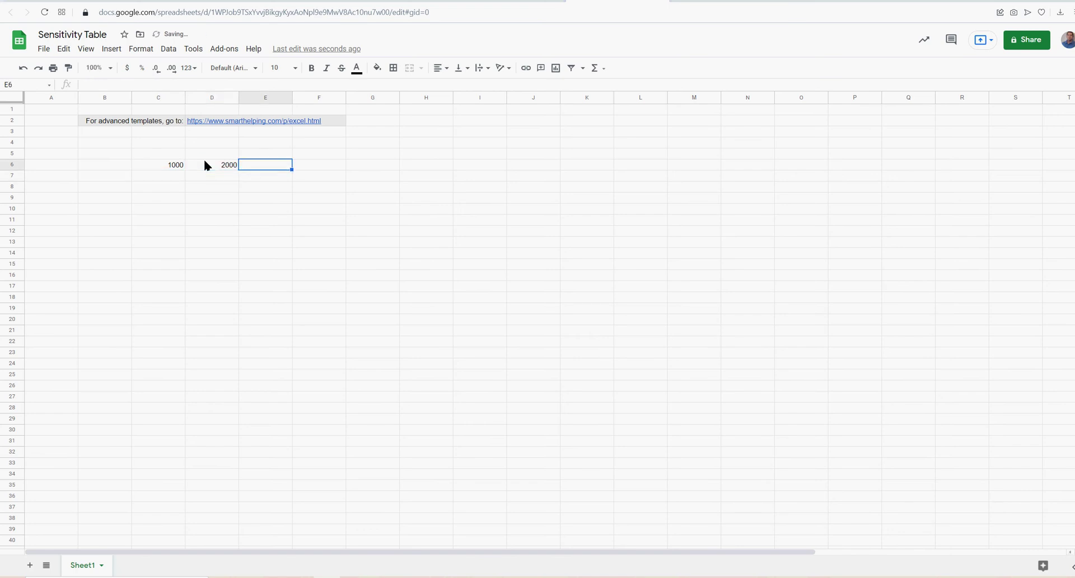
text(4000)
key(Return)
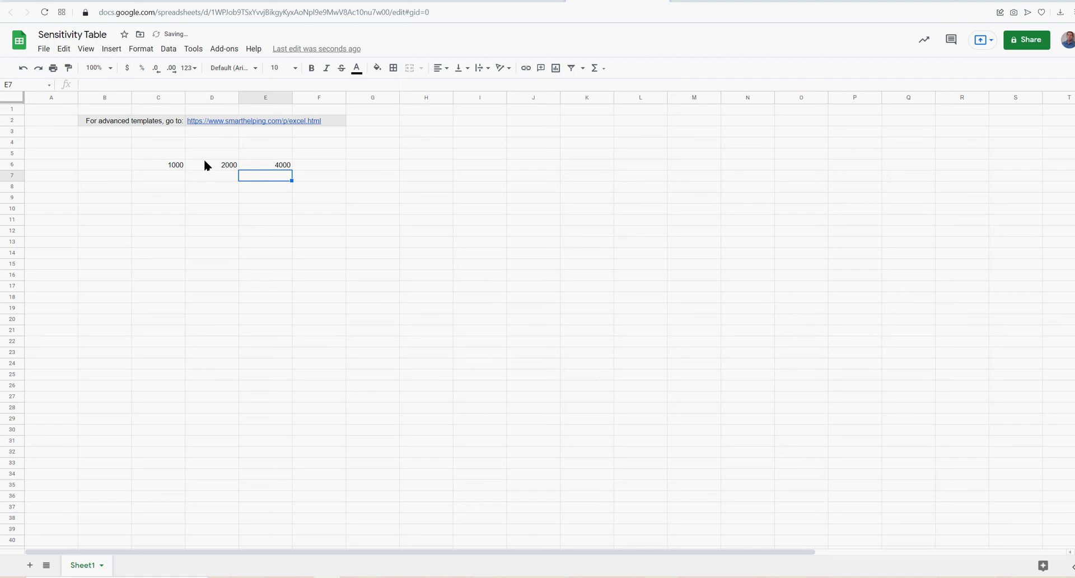
key(Up)
key(Right)
text(60000)
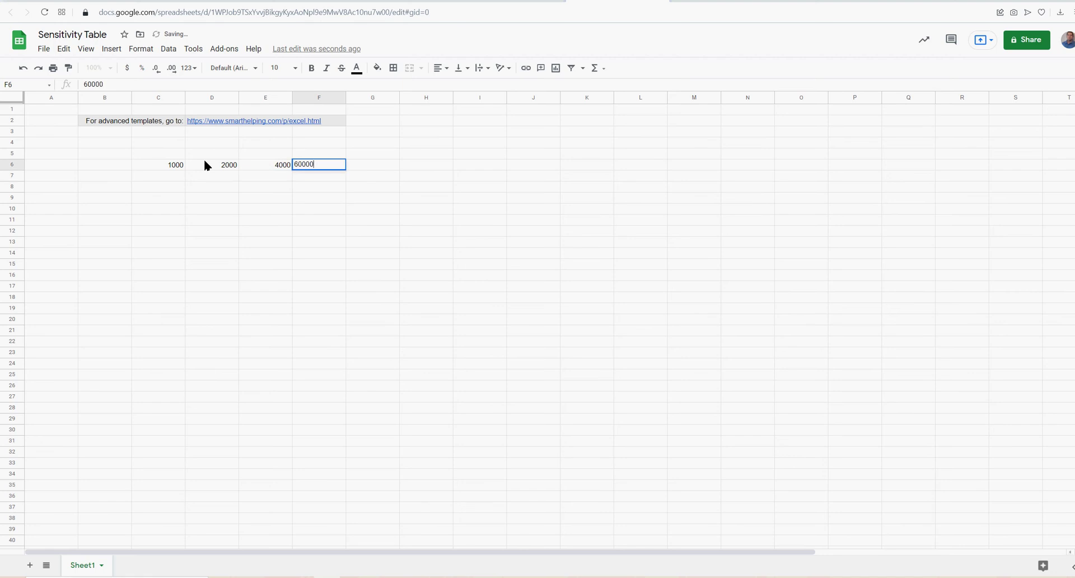
key(Return)
key(Up)
text(6000)
key(Return)
key(Up)
key(Right)
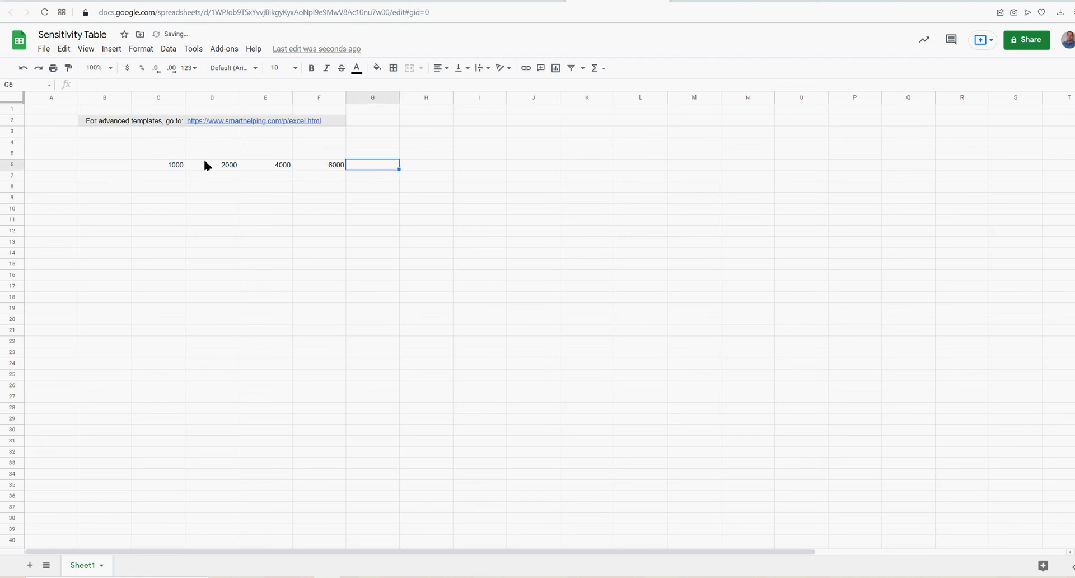
text(10000)
key(Return)
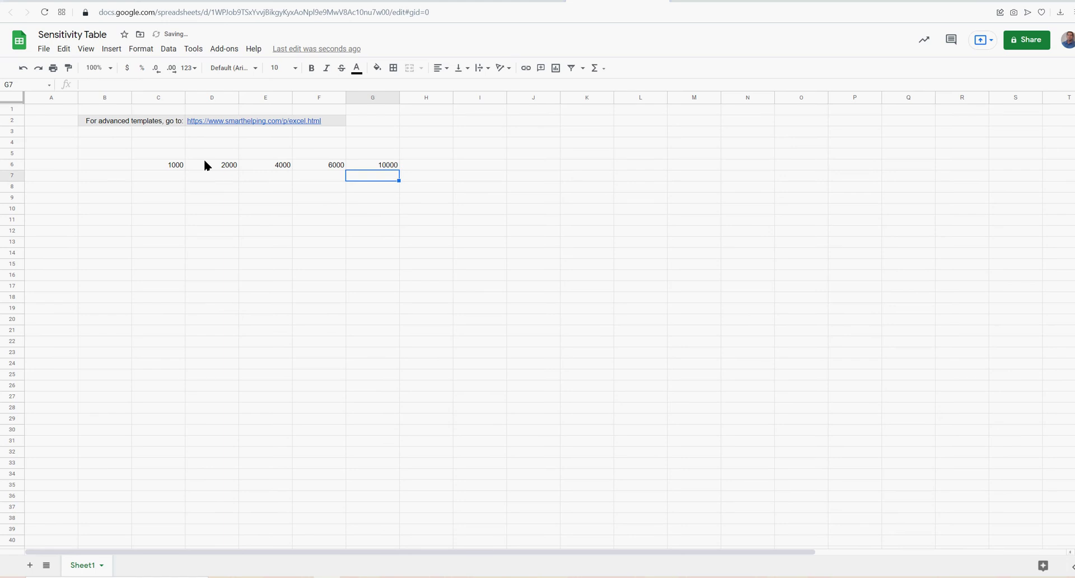
Format the input values in C6:G6 as numbers with thousands separators and no decimal places
drag(152, 167, 387, 165)
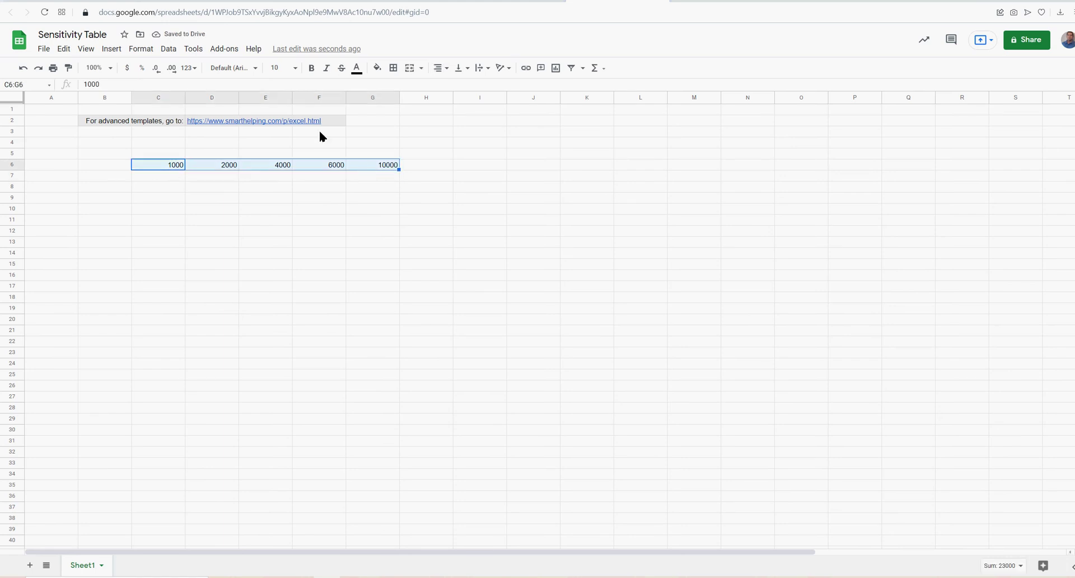
click(141, 49)
mouse_move(166, 93)
click(355, 139)
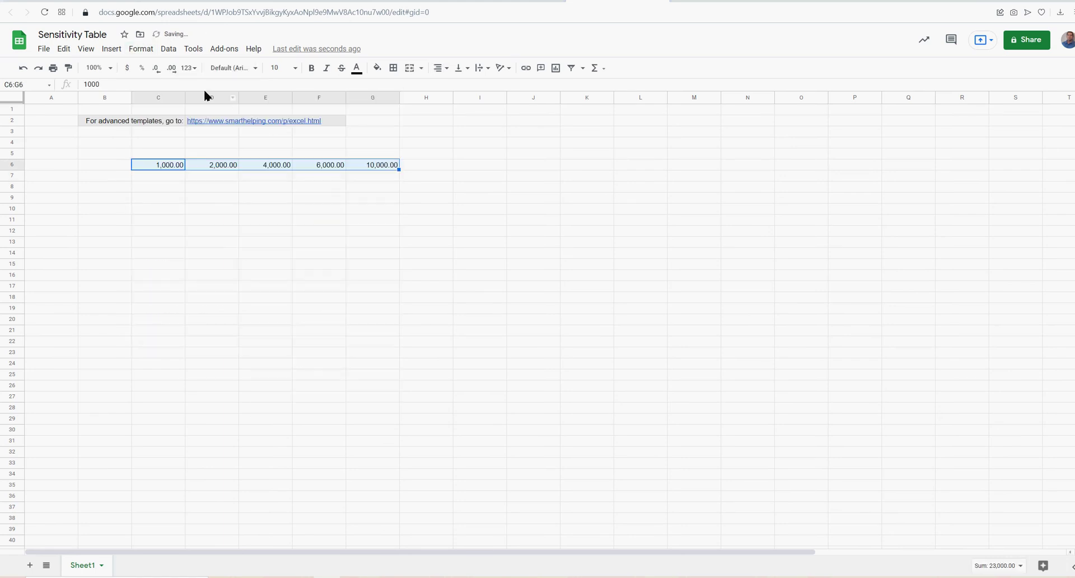
click(156, 68)
click(157, 68)
drag(169, 167, 368, 166)
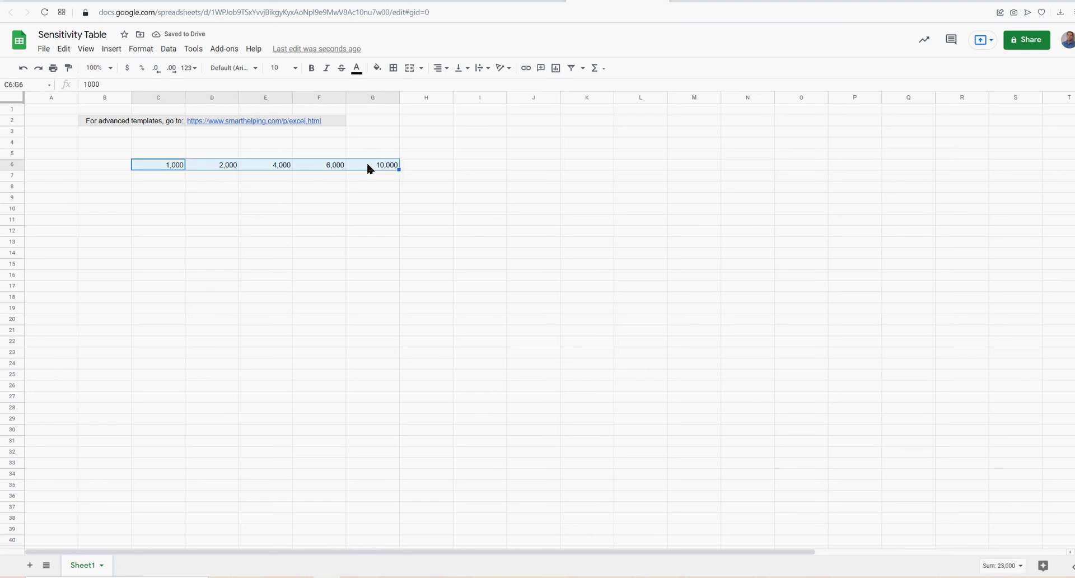
drag(156, 176, 362, 234)
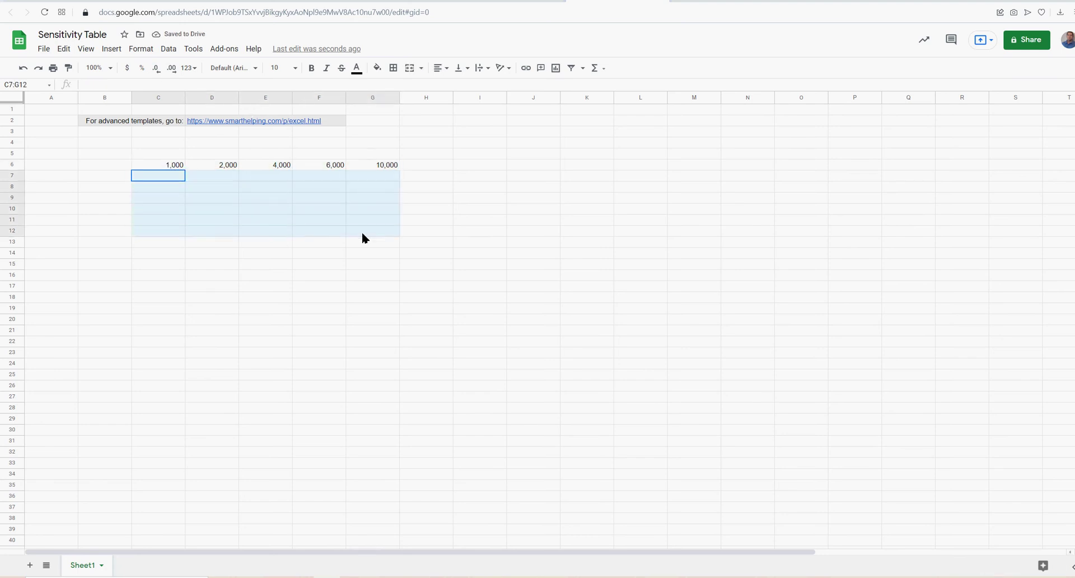
click(180, 167)
click(226, 167)
click(277, 167)
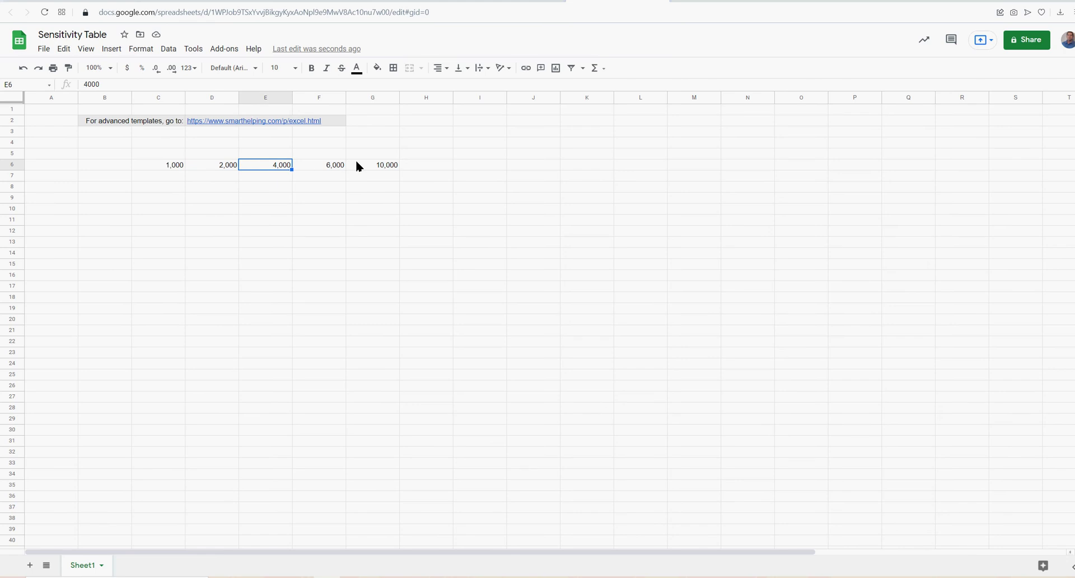
click(121, 178)
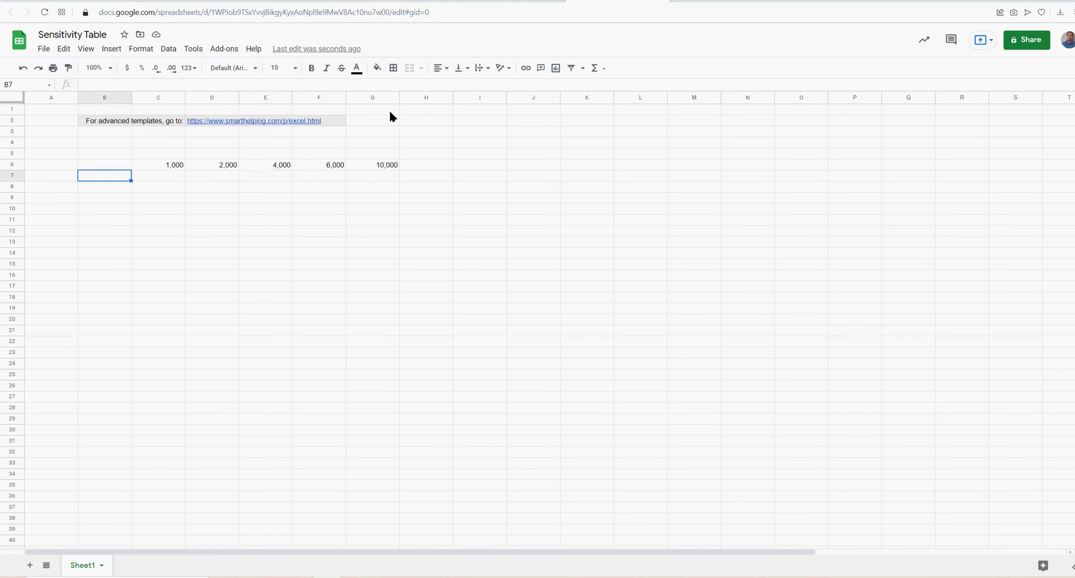
Add a bottom border under C6:G6 and a right border along B7:B17 to outline the table axes
drag(163, 165, 372, 164)
click(393, 68)
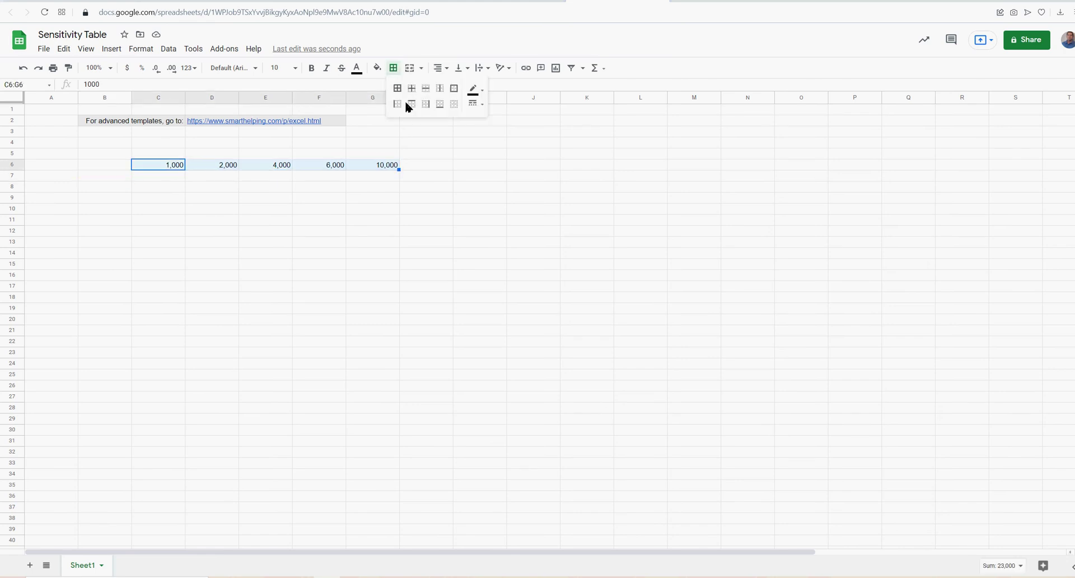
click(441, 105)
drag(118, 174, 100, 290)
click(394, 70)
click(425, 104)
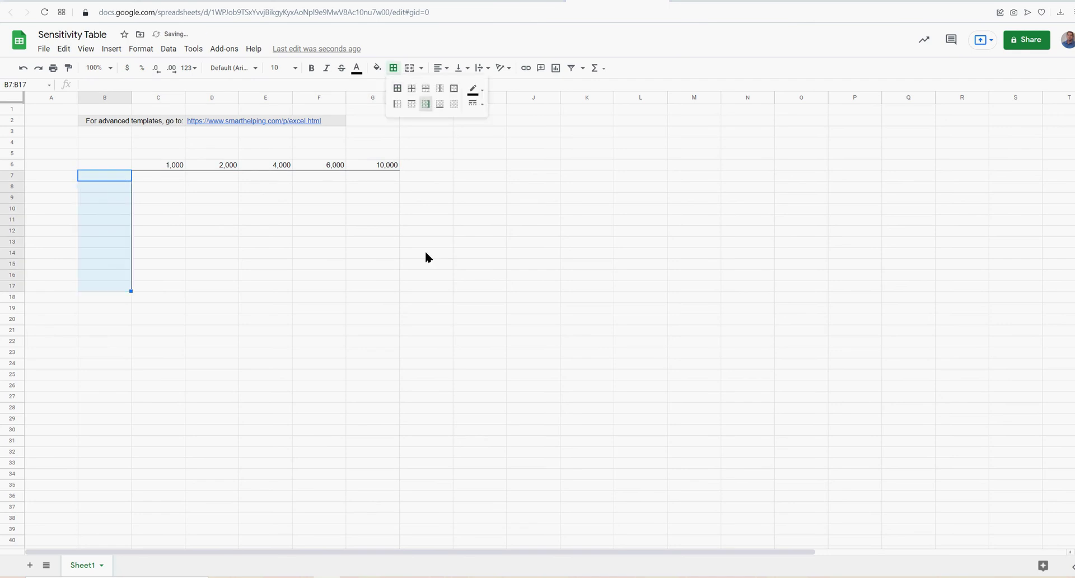
click(424, 250)
Start the column of input values with 0.25 in B7, 1.25 in B8 and 2.25 in B9
click(118, 177)
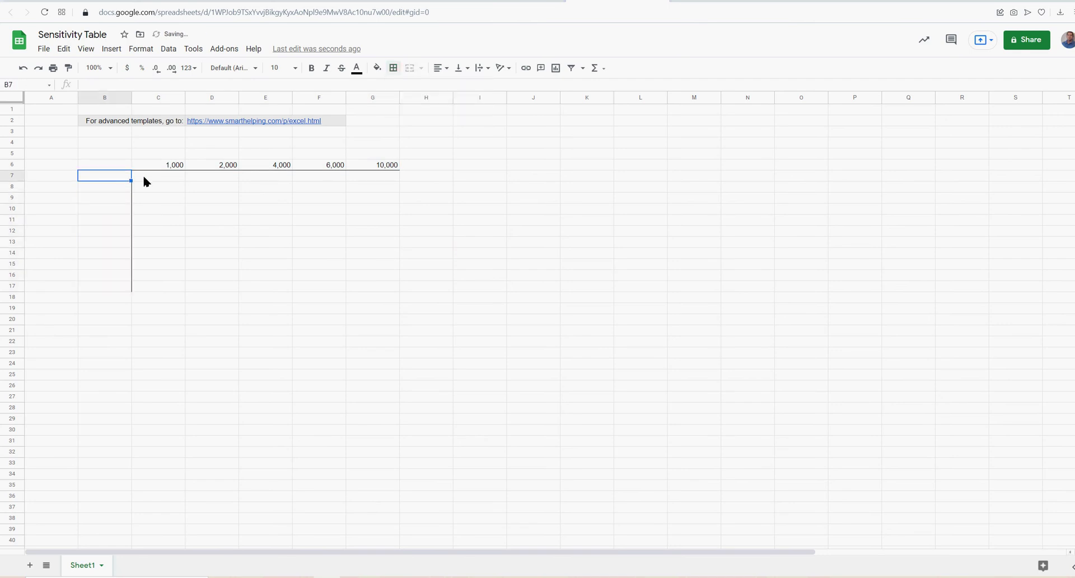
text(0.25)
key(Return)
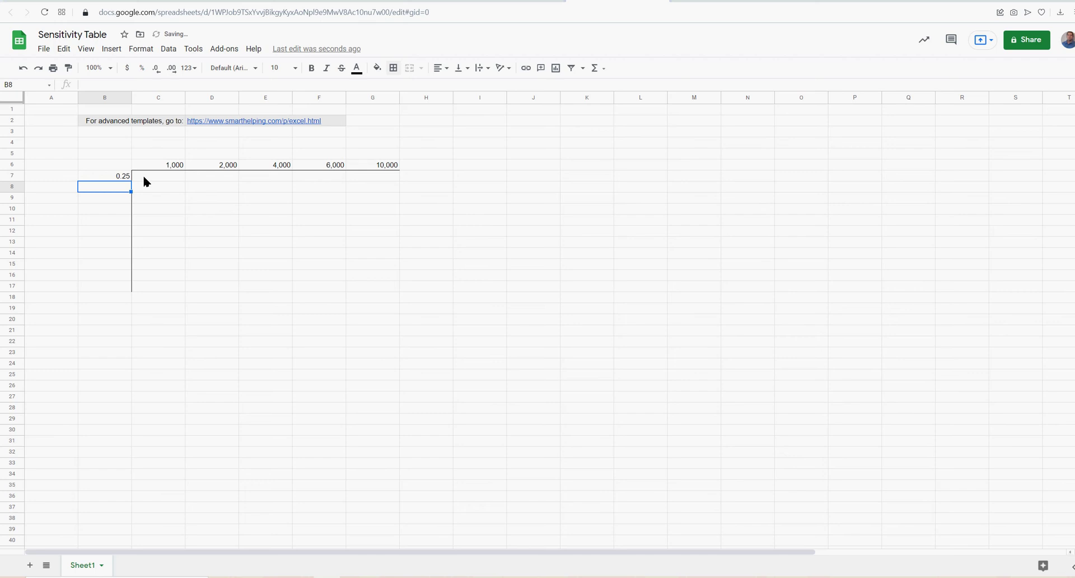
text(1.25)
key(Return)
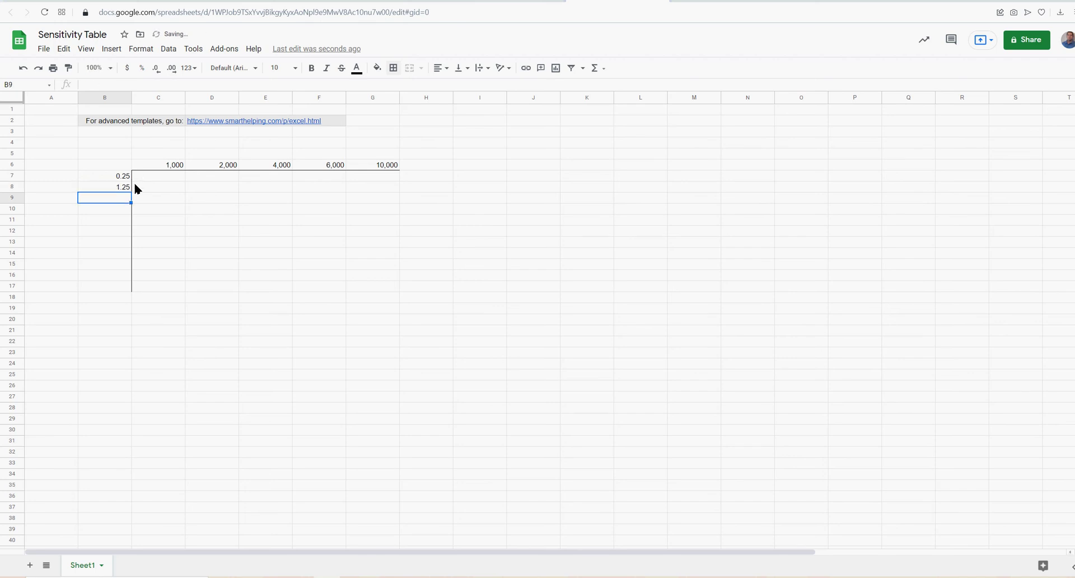
text(2.25)
key(Return)
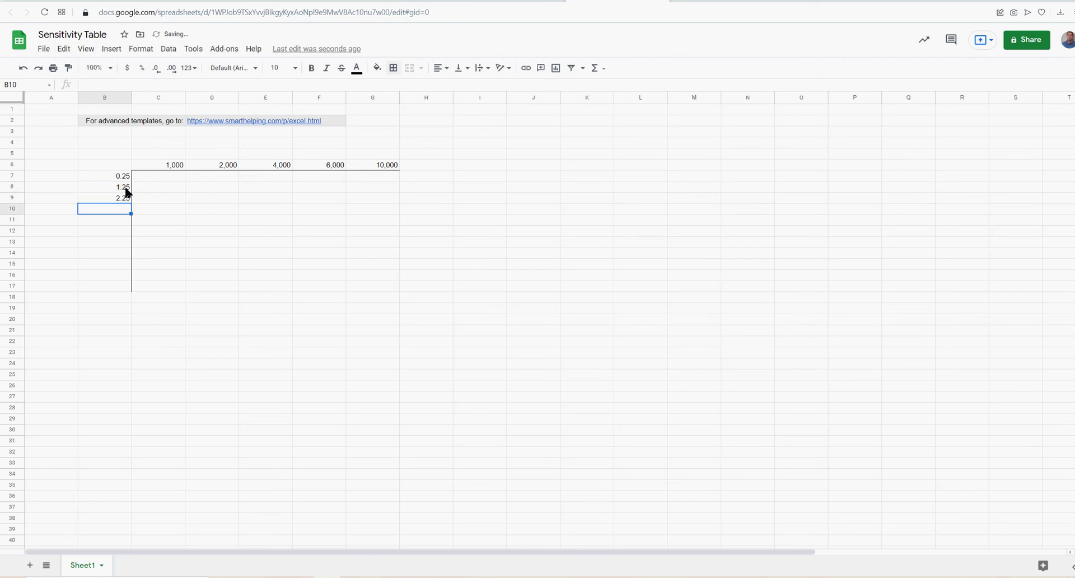
Extend the column values in increments of 1 up to 7.25 in B14 and remove the border beside rows 15 to 17
click(126, 197)
drag(131, 203, 149, 284)
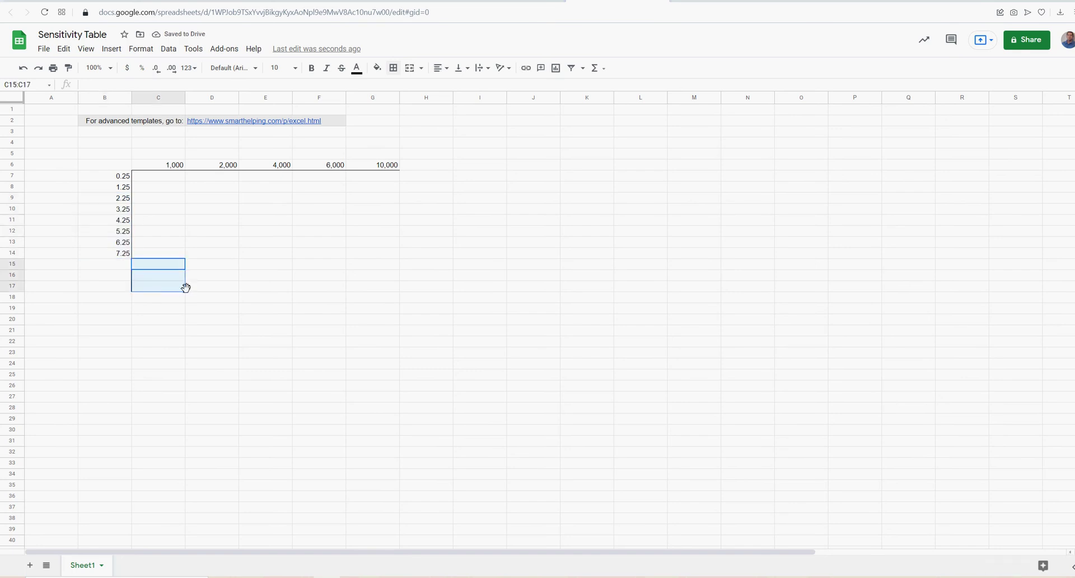
click(362, 342)
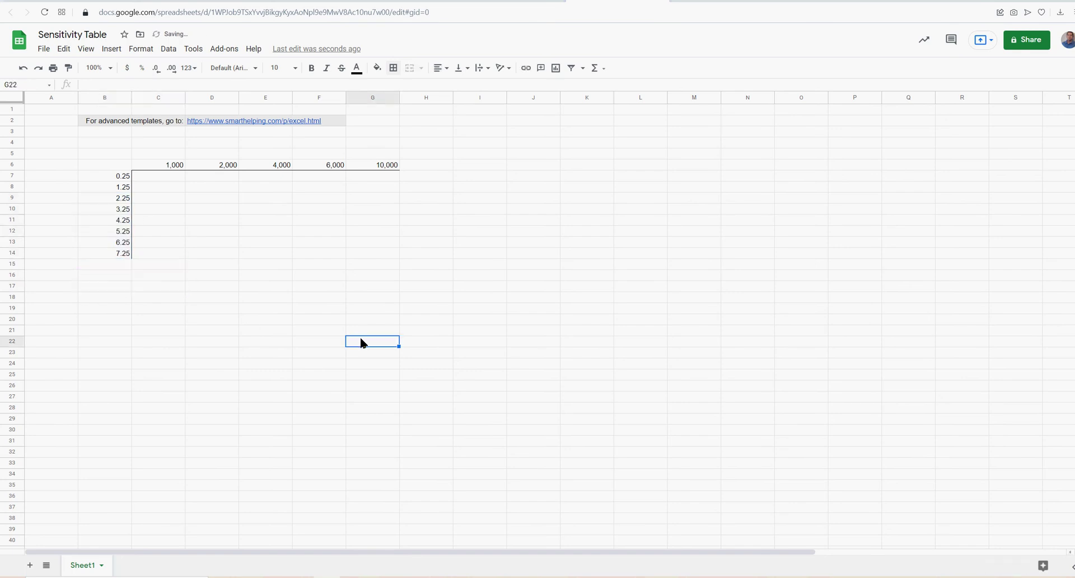
Enter the formula =$C6*B$7 in cell C7
click(169, 177)
text(=C6*)
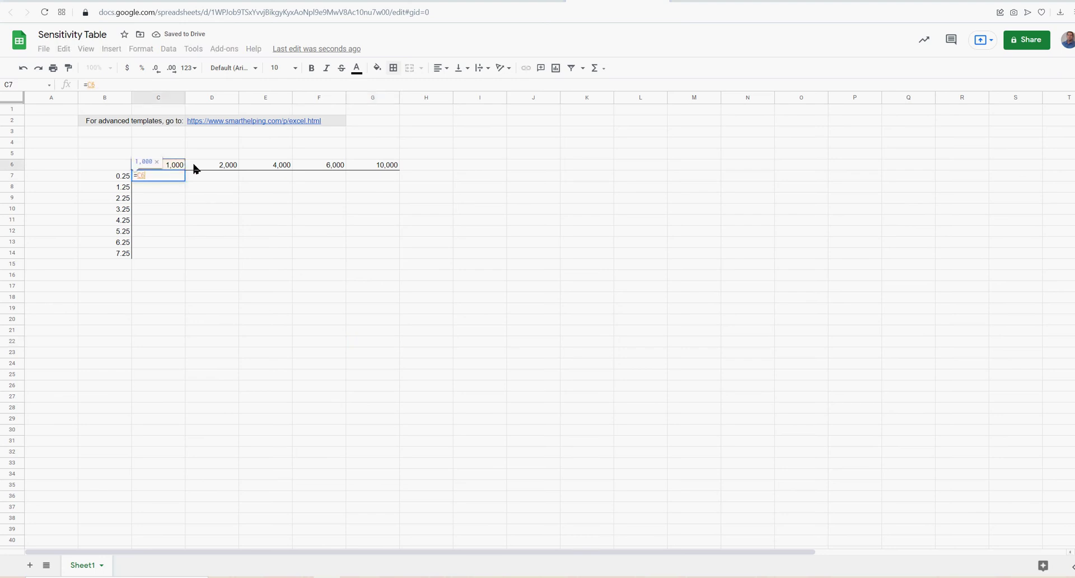
click(120, 177)
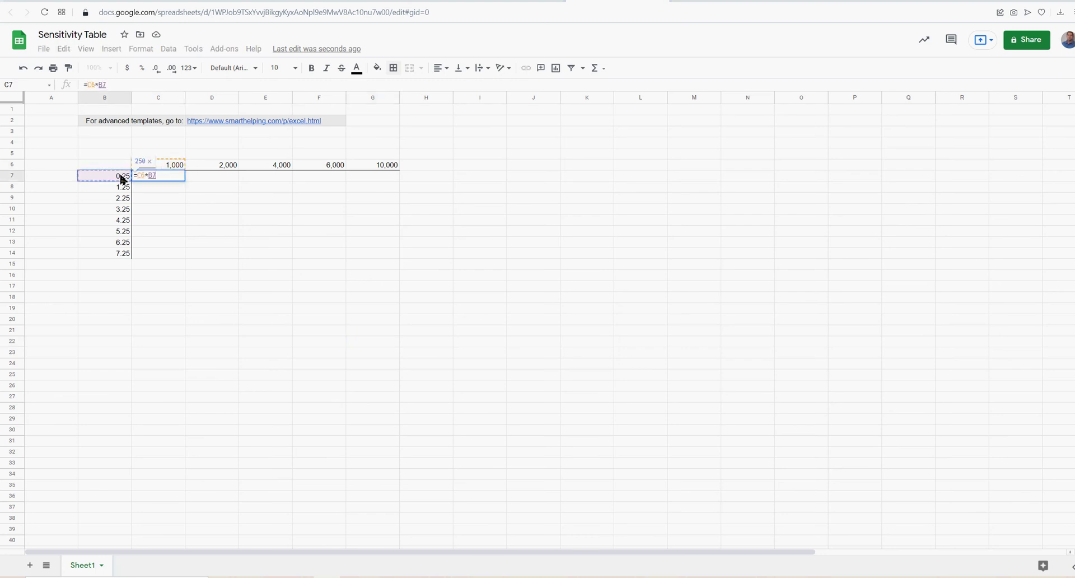
click(119, 85)
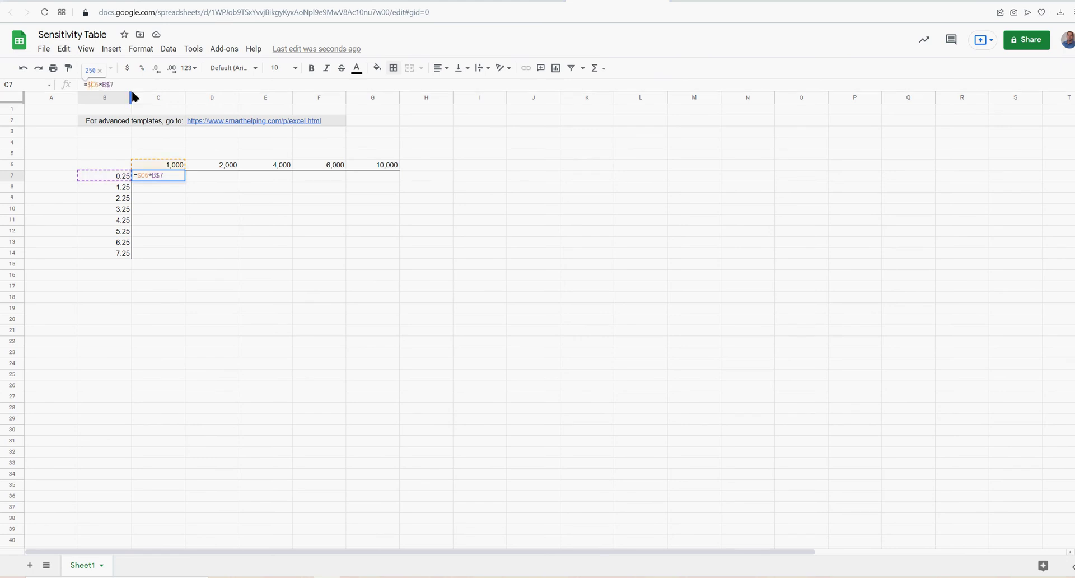
key(Return)
Format C7 as dollar currency without decimals and fill it across the table through G14
click(174, 179)
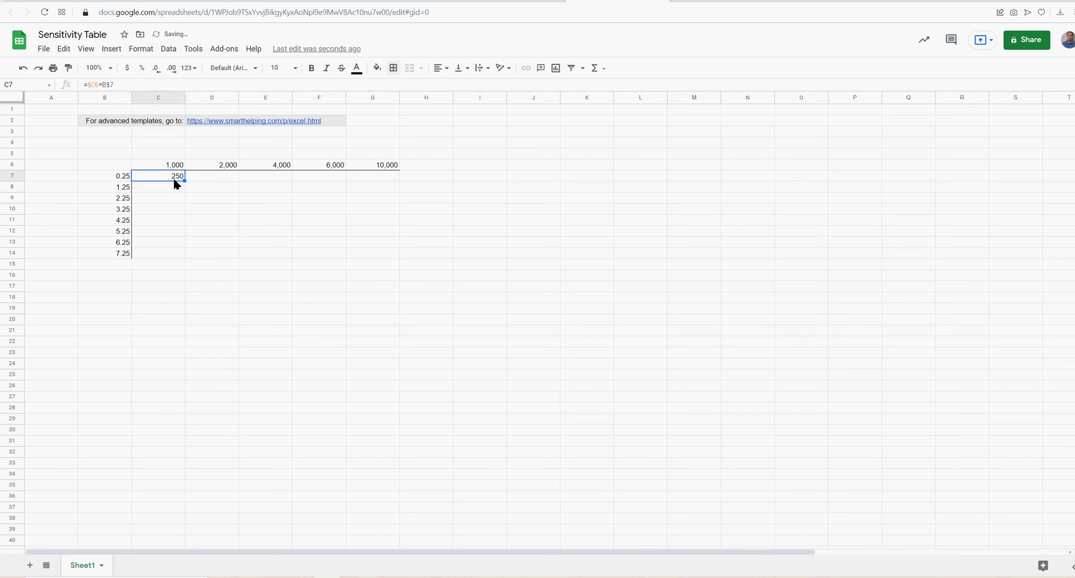
click(127, 68)
drag(187, 181, 391, 255)
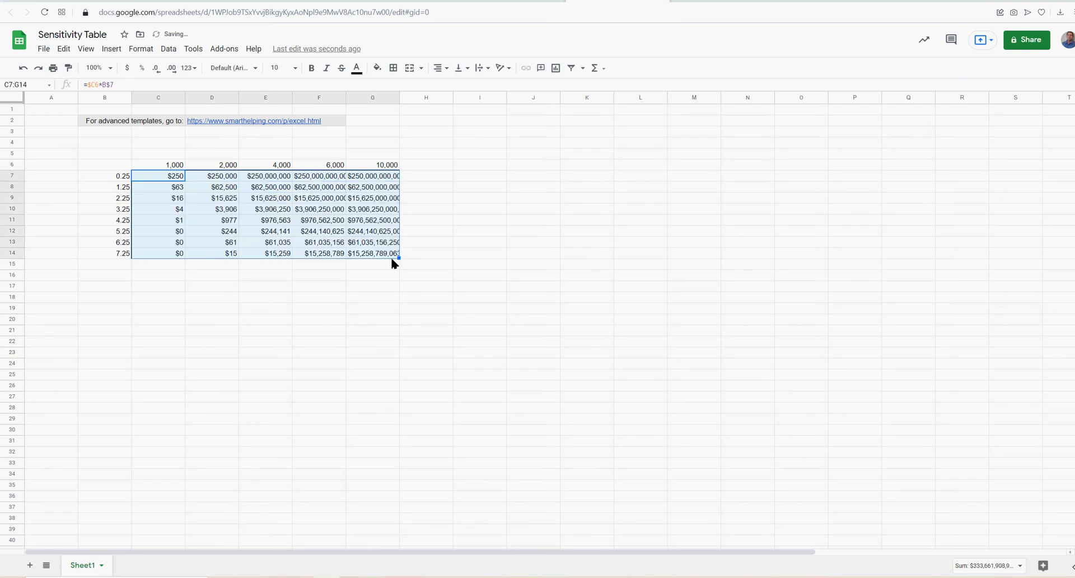
Widen columns C through G to about 125 pixels each
drag(374, 97, 160, 98)
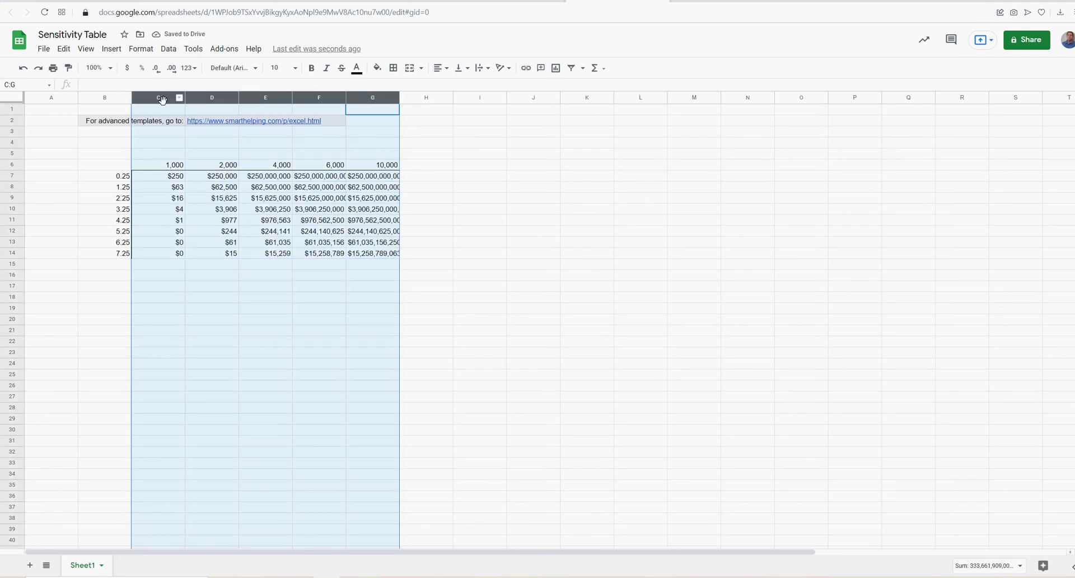
right_click(196, 98)
click(252, 273)
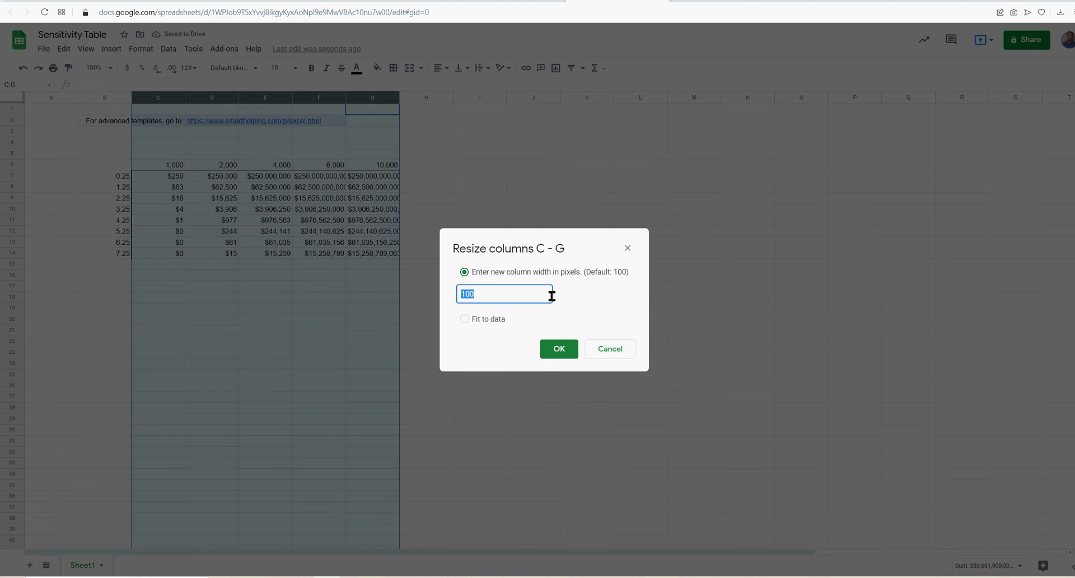
text(120)
key(Return)
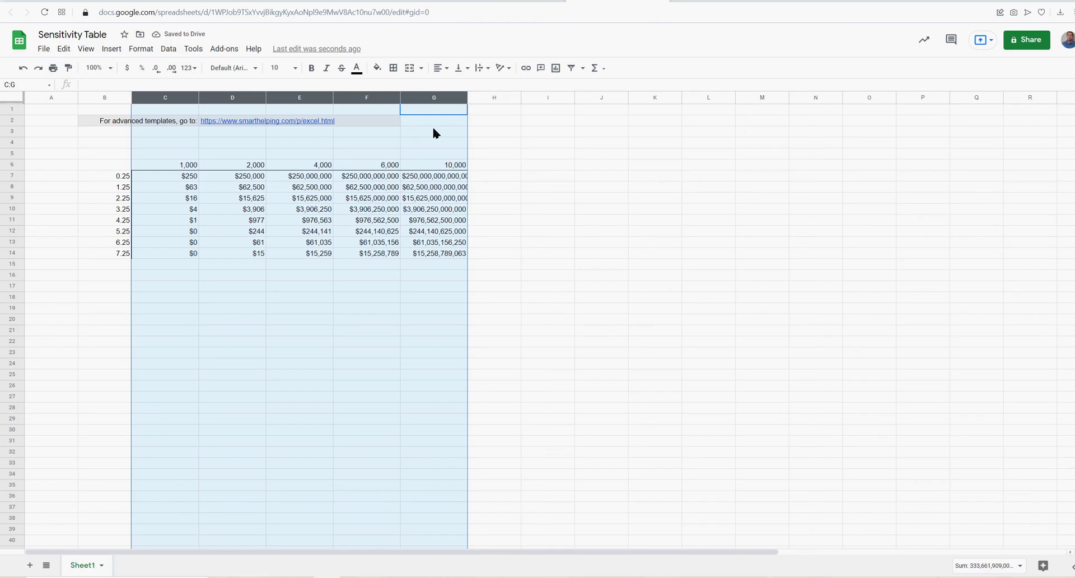
Check the filled formula in G7 and correct the formula in C7 to =C$6*$B7
double_click(448, 177)
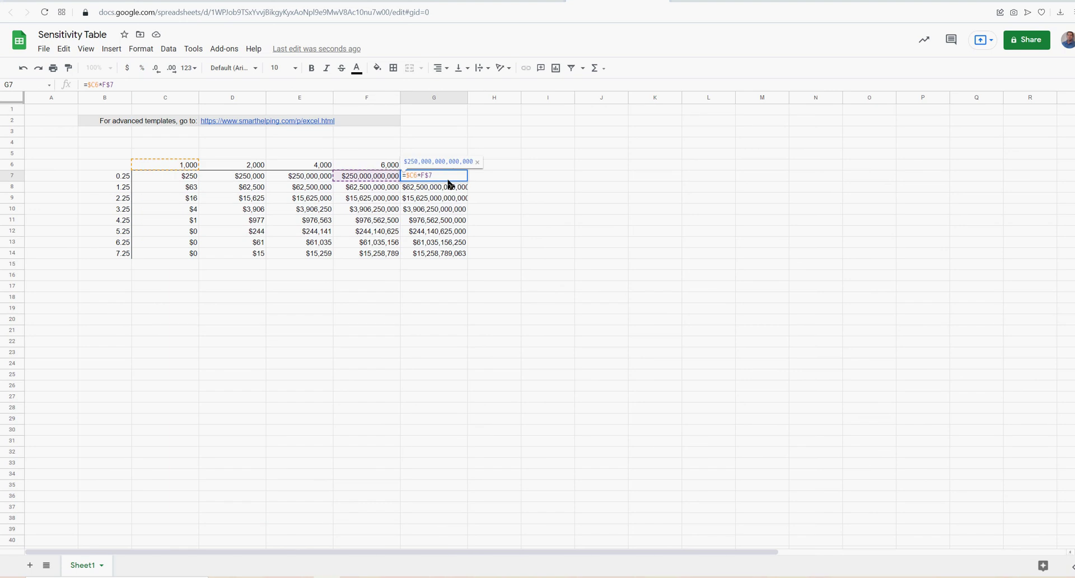
double_click(168, 182)
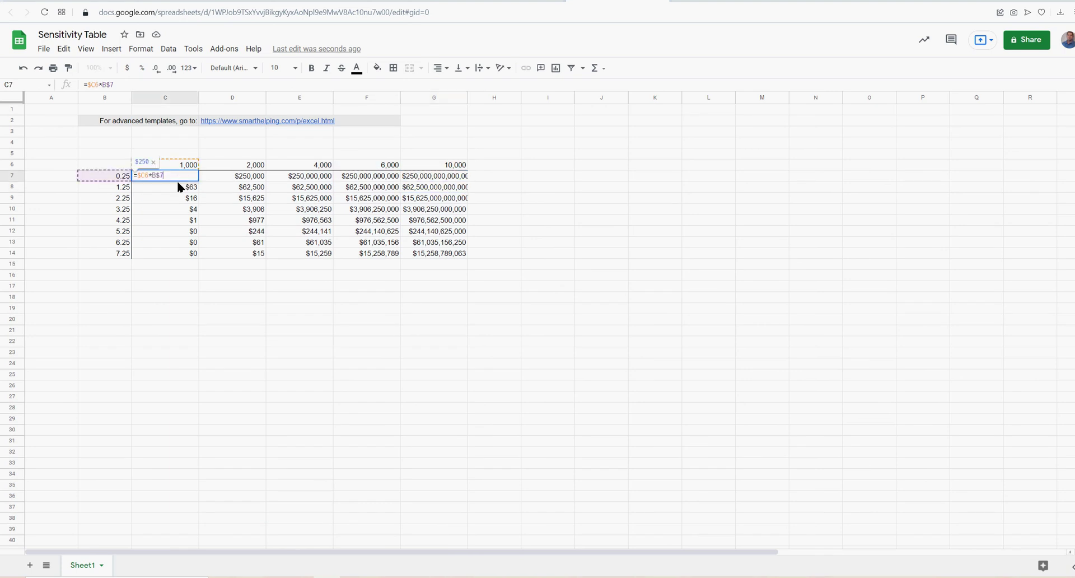
click(109, 85)
key(BackSpace)
key(Left)
text($)
key(Left)
key(Left)
key(Left)
key(Left)
text($)
key(BackSpace)
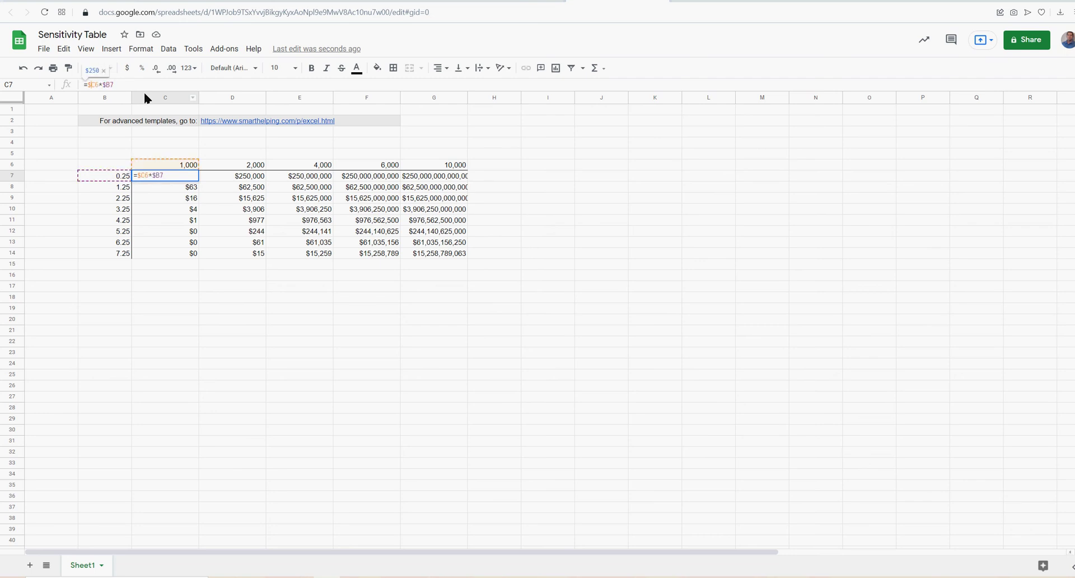
key(Return)
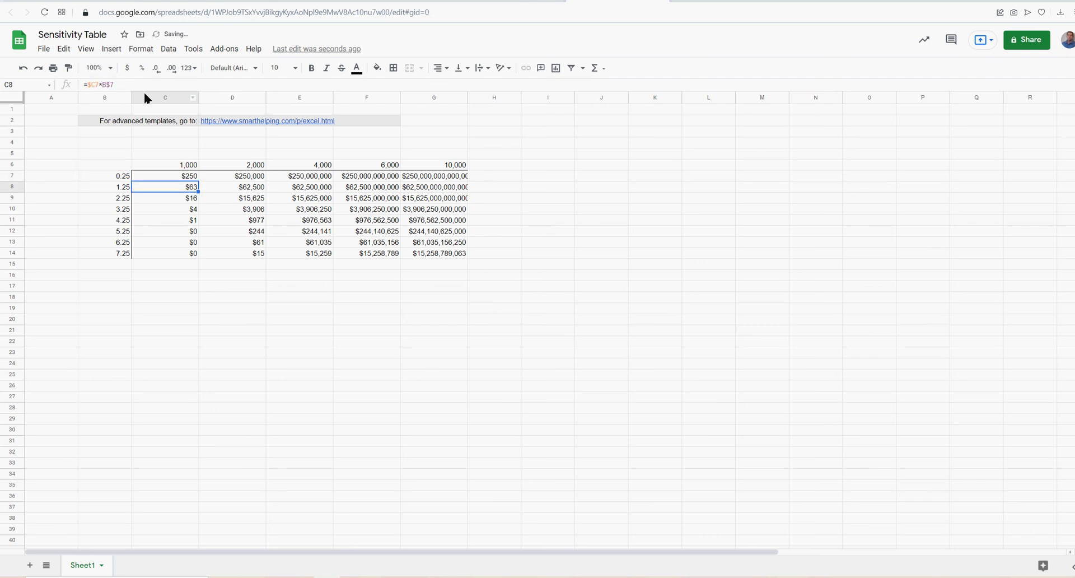
Fill the corrected C7 formula across the whole table C7:G14
click(192, 179)
drag(198, 180, 470, 258)
click(559, 260)
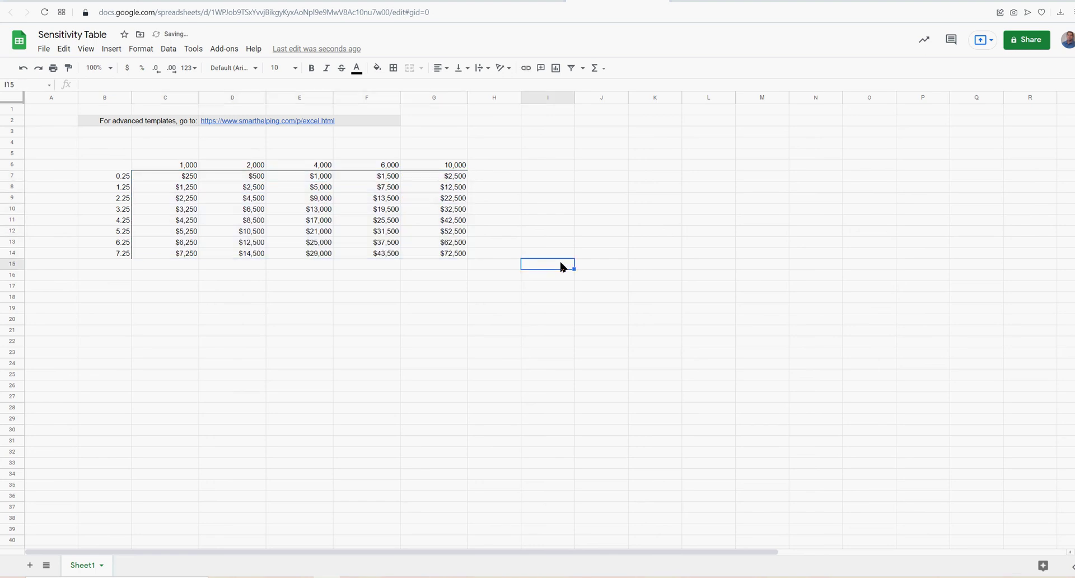
mouse_move(183, 177)
mouse_down()
mouse_move(439, 248)
mouse_move(165, 177)
mouse_up()
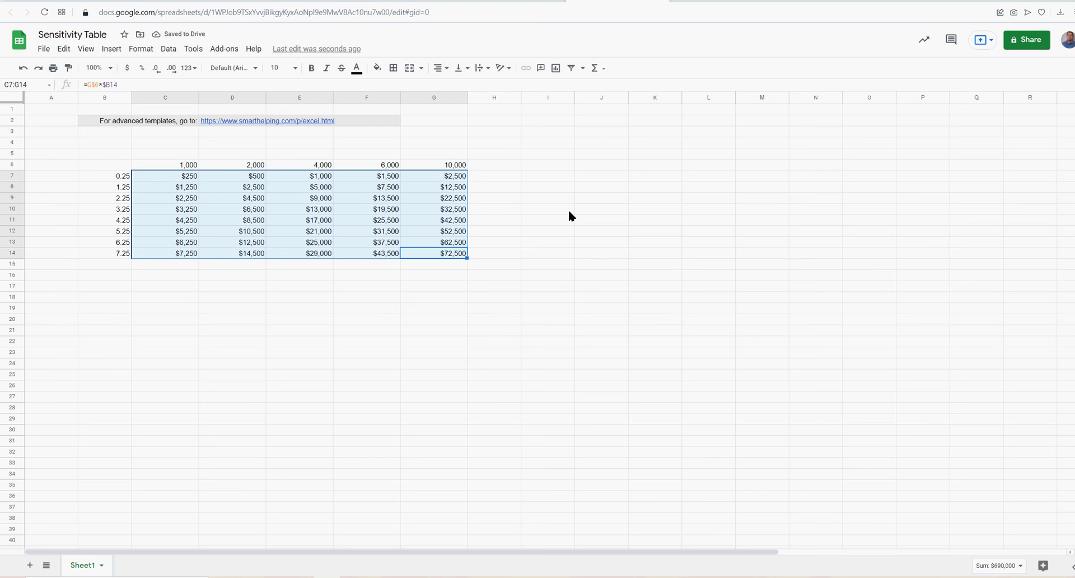
click(600, 187)
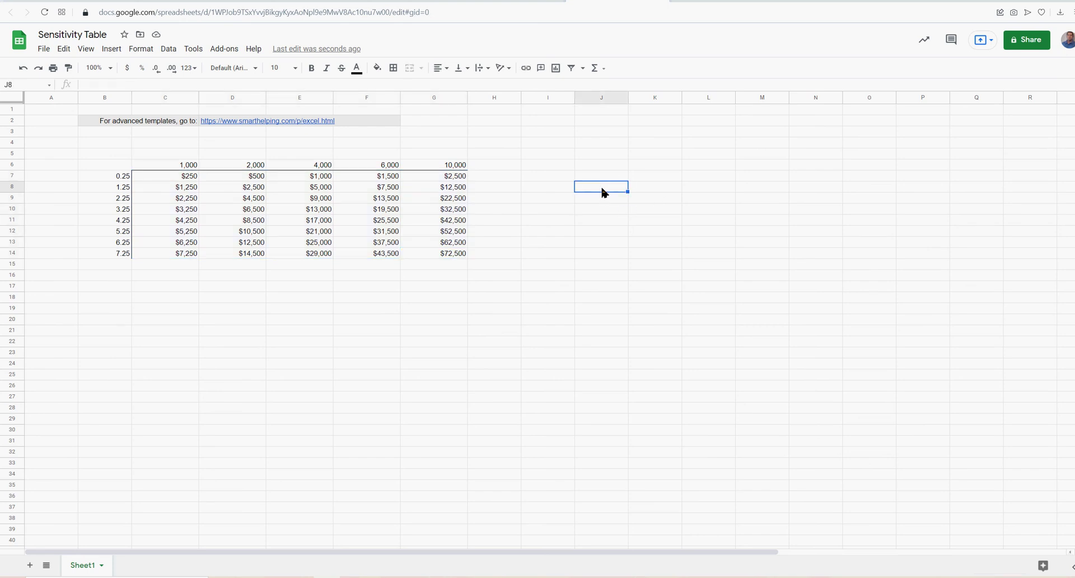
text(10000)
key(Return)
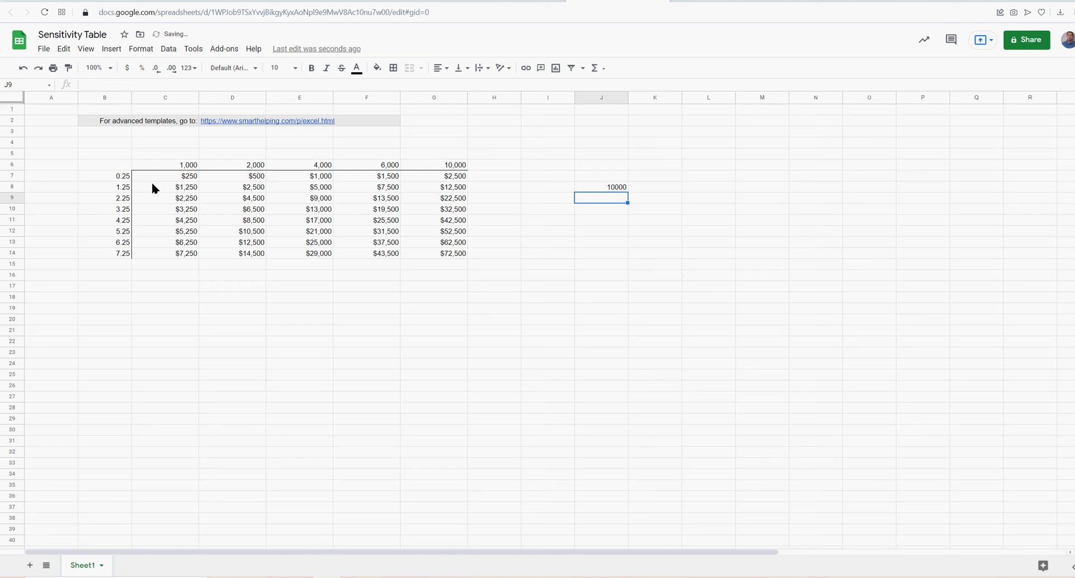
click(167, 176)
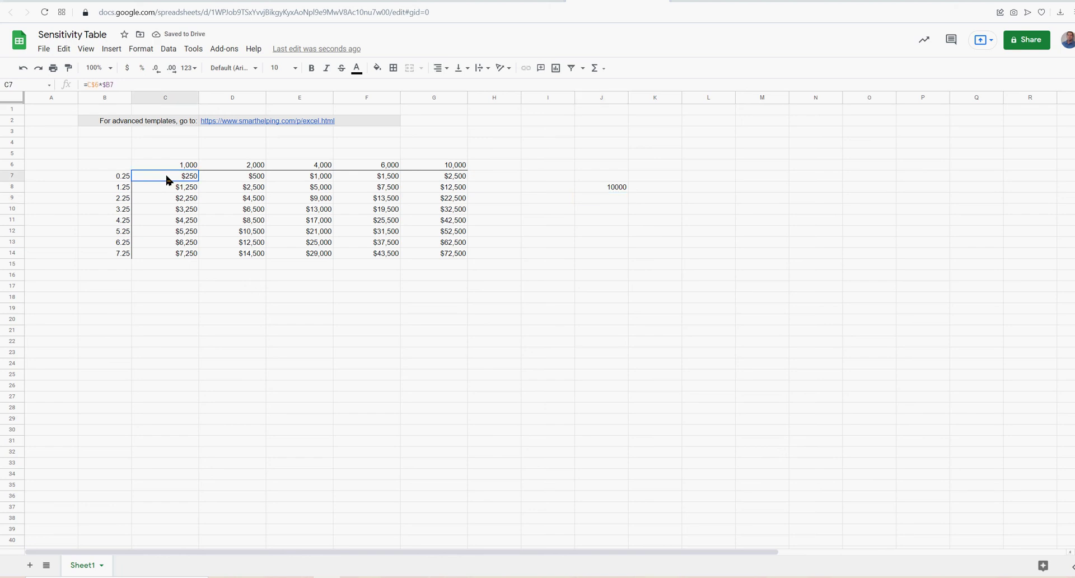
mouse_move(166, 177)
mouse_down()
mouse_move(245, 211)
mouse_move(409, 252)
mouse_up()
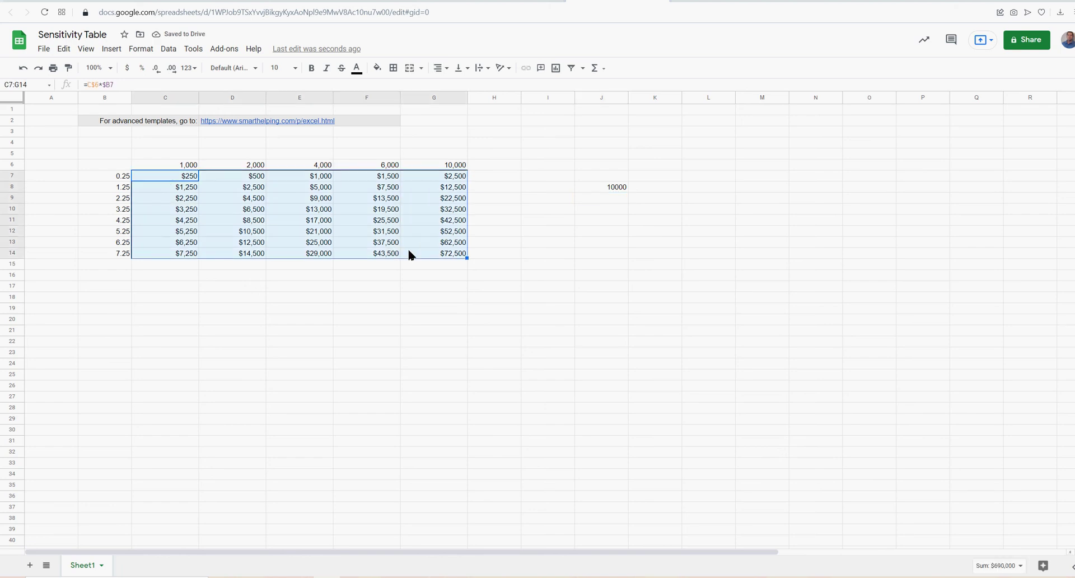
click(625, 183)
key(Delete)
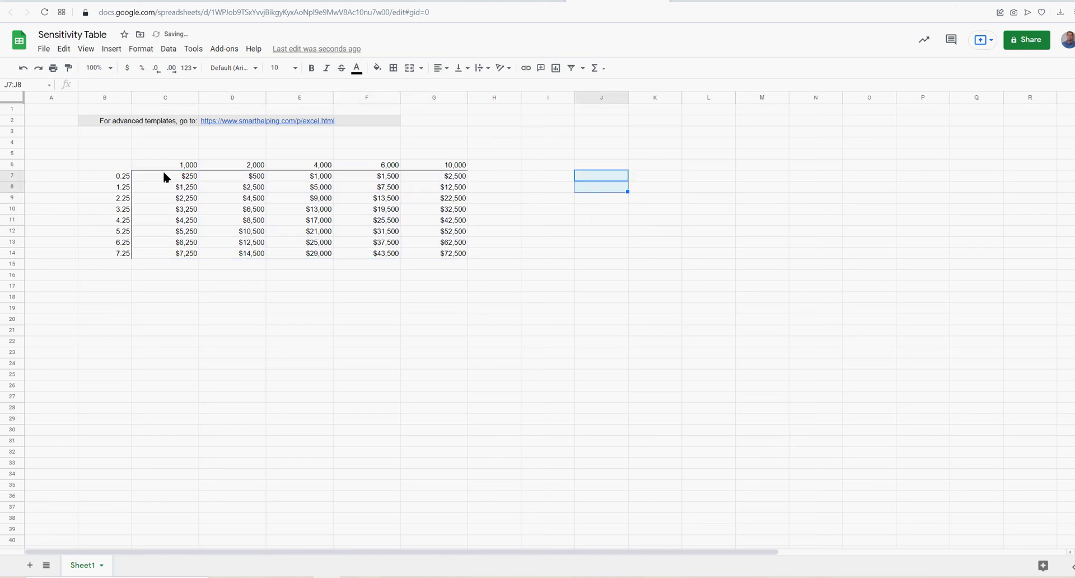
drag(163, 174, 416, 251)
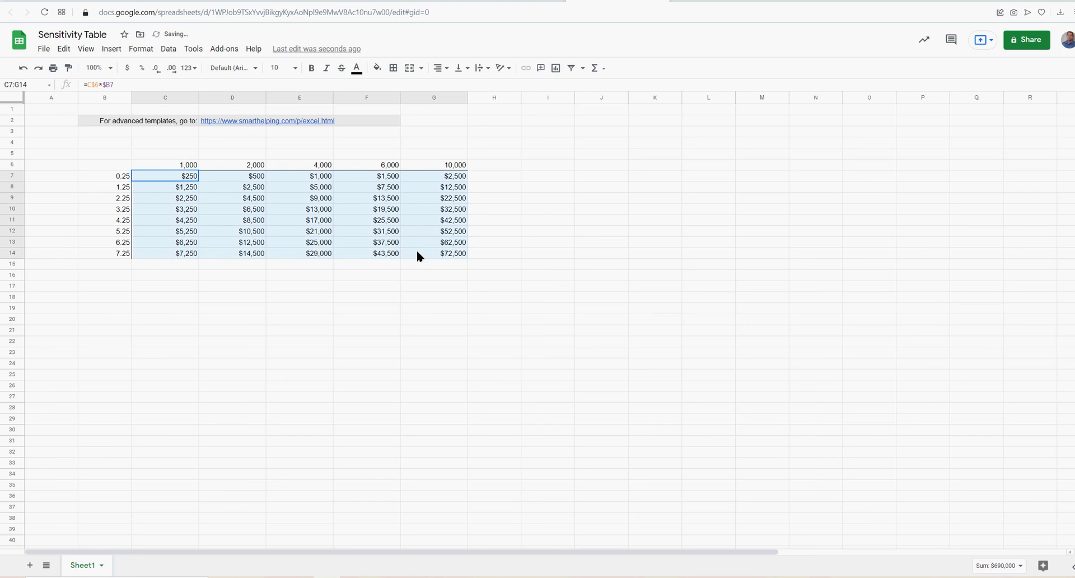
click(136, 51)
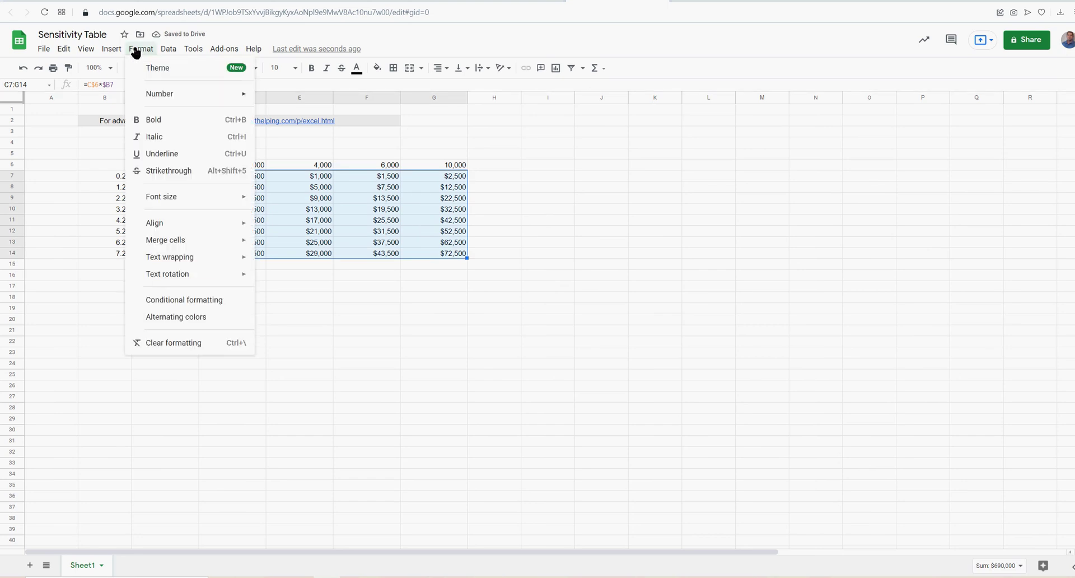
click(207, 317)
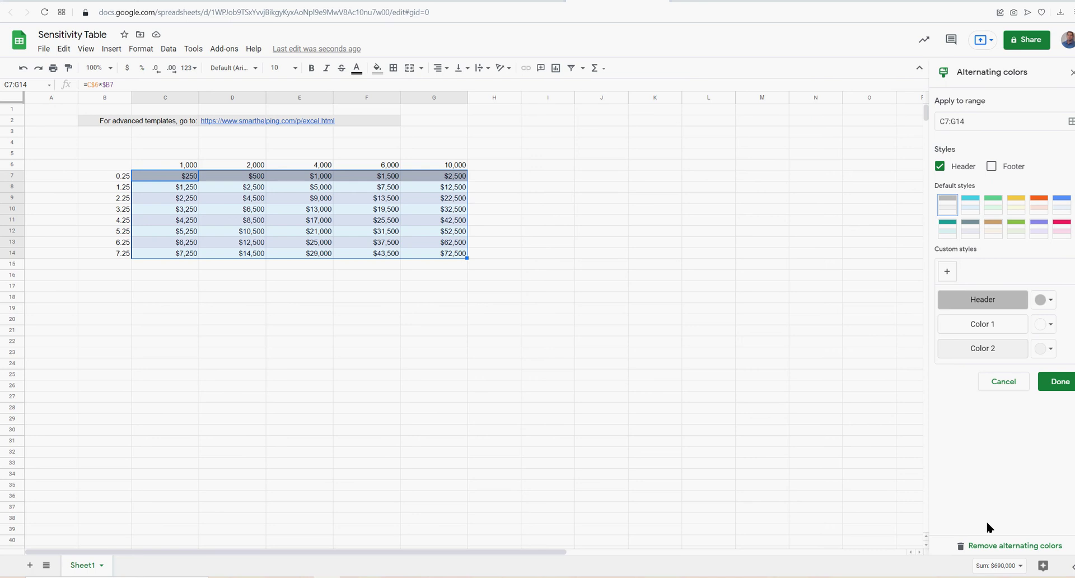
click(989, 546)
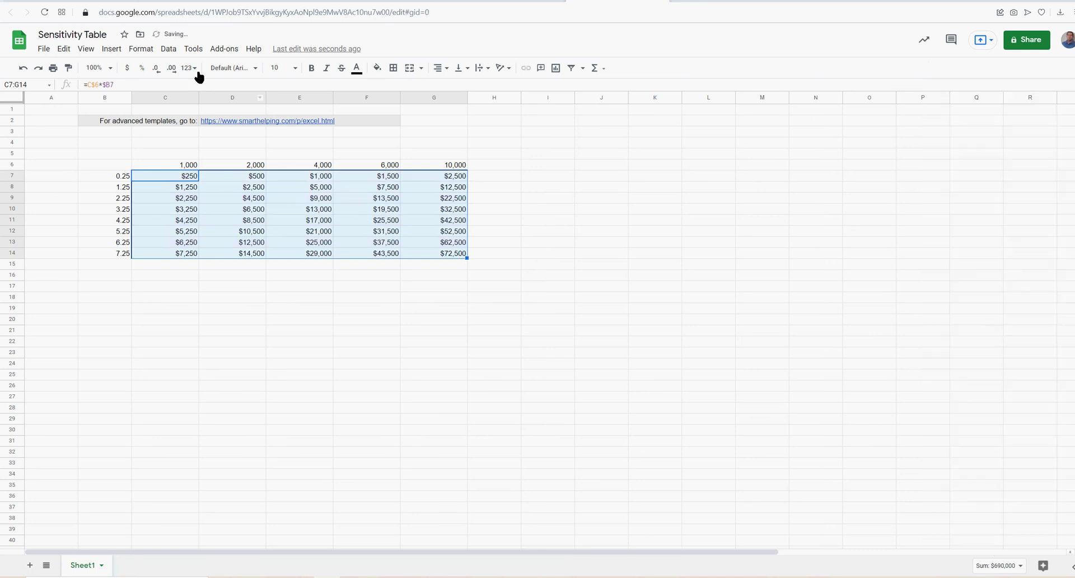
Apply a conditional formatting color scale from white to green to the table values C7:G14
click(141, 49)
click(191, 301)
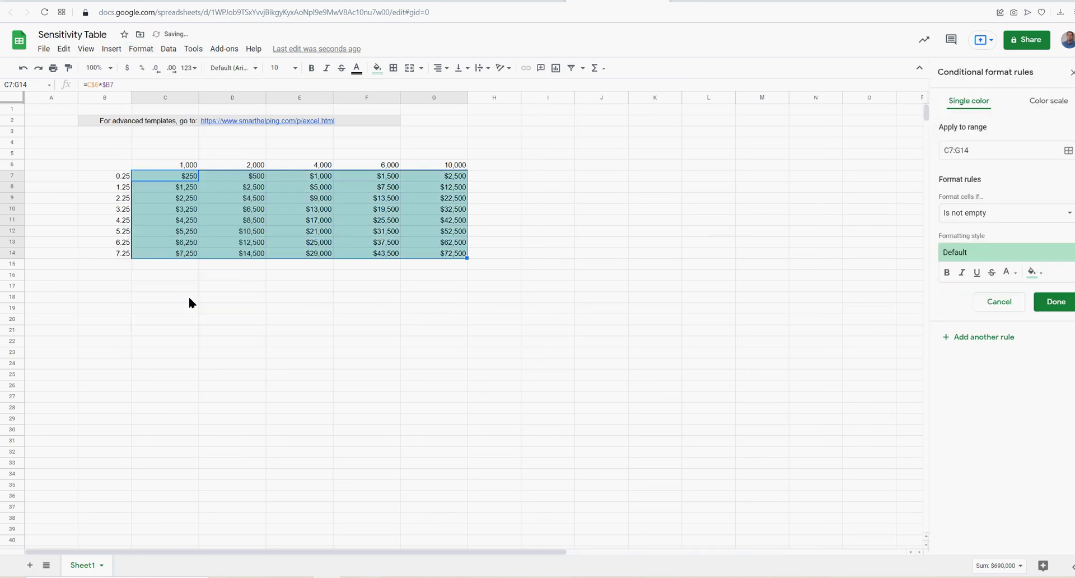
click(1043, 105)
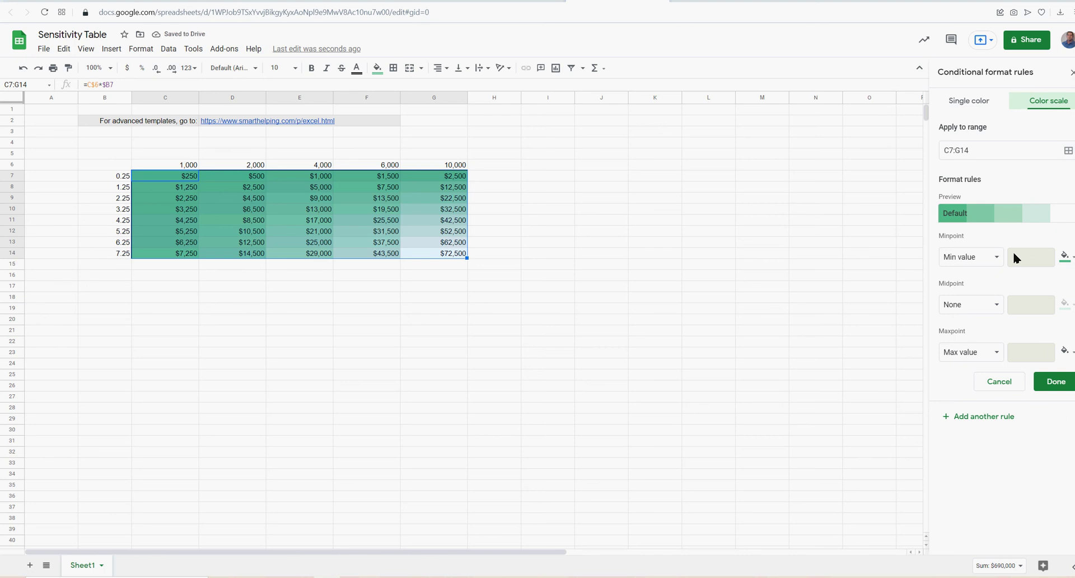
click(1033, 219)
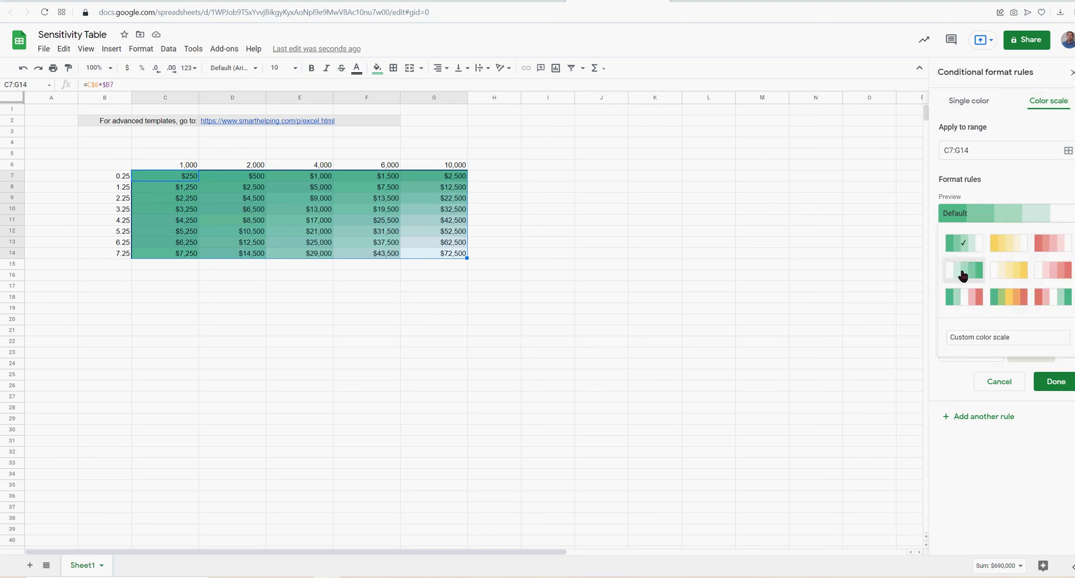
click(963, 270)
click(1031, 222)
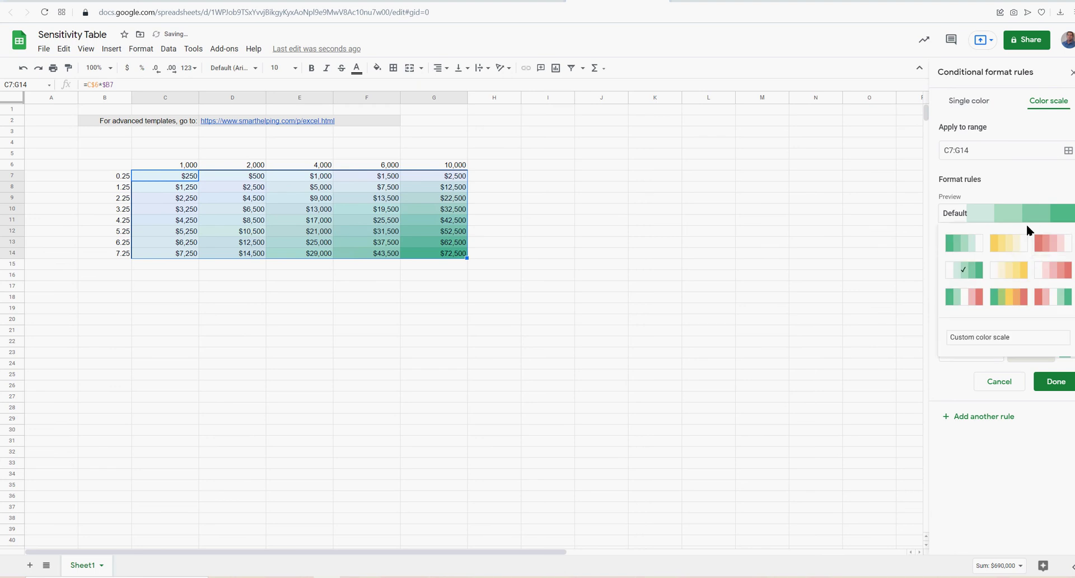
click(1051, 243)
click(1029, 215)
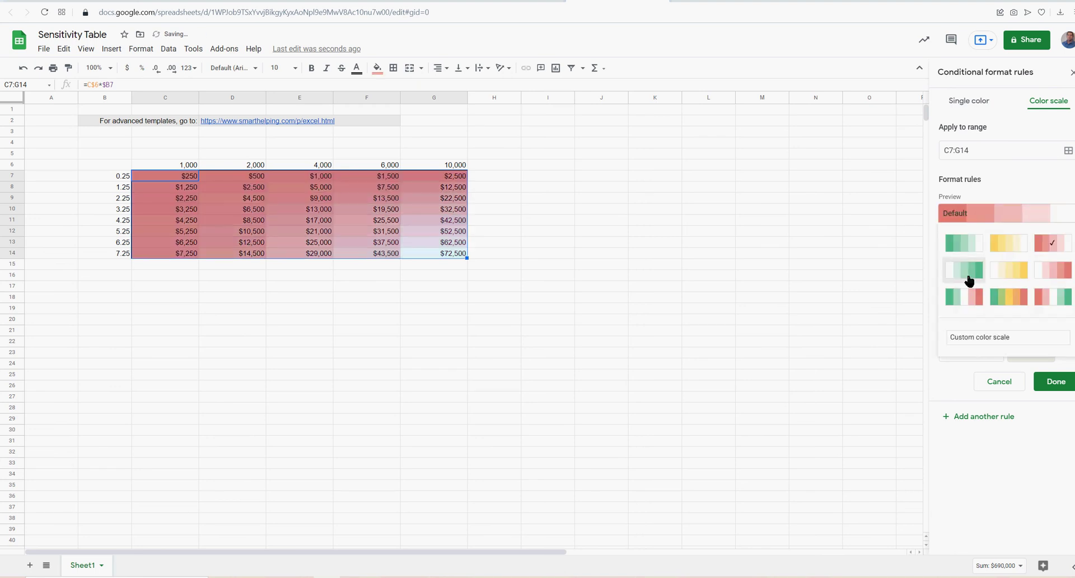
click(963, 270)
click(1053, 382)
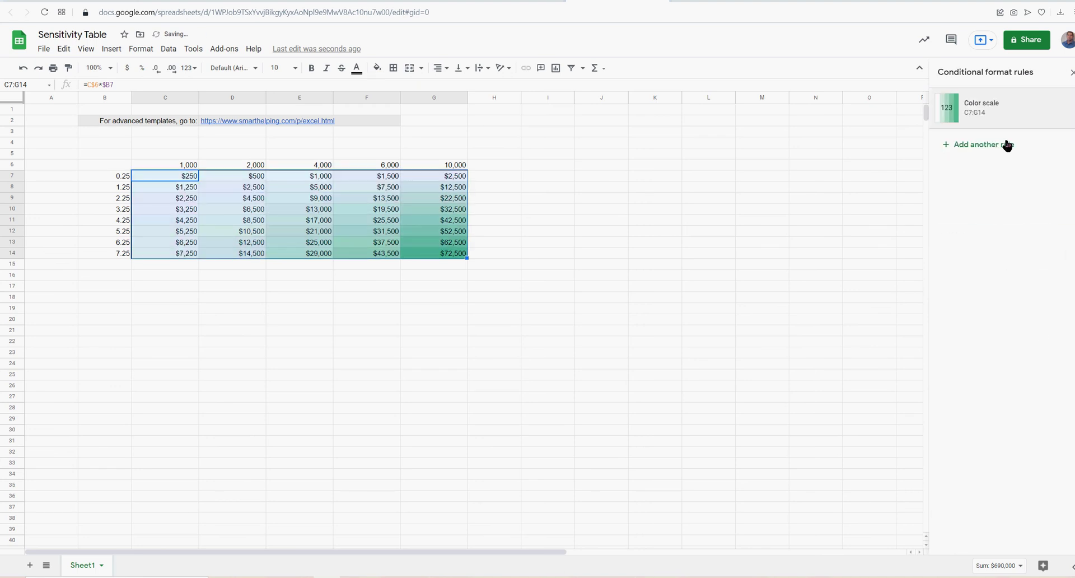
click(1072, 72)
click(686, 254)
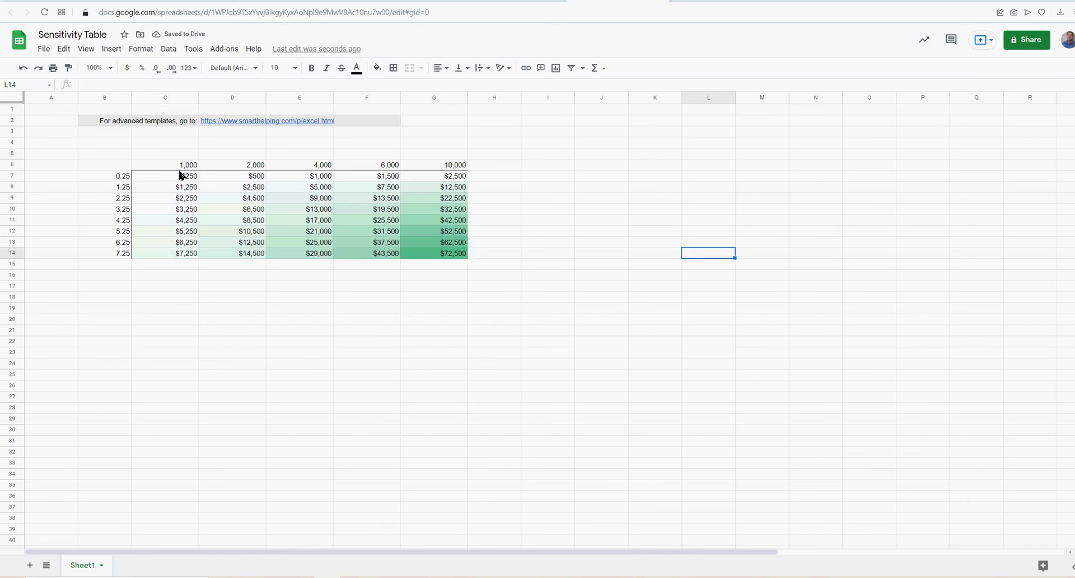
Merge C5:G5 above the column inputs and enter the heading Quantity Sold
drag(163, 154, 434, 153)
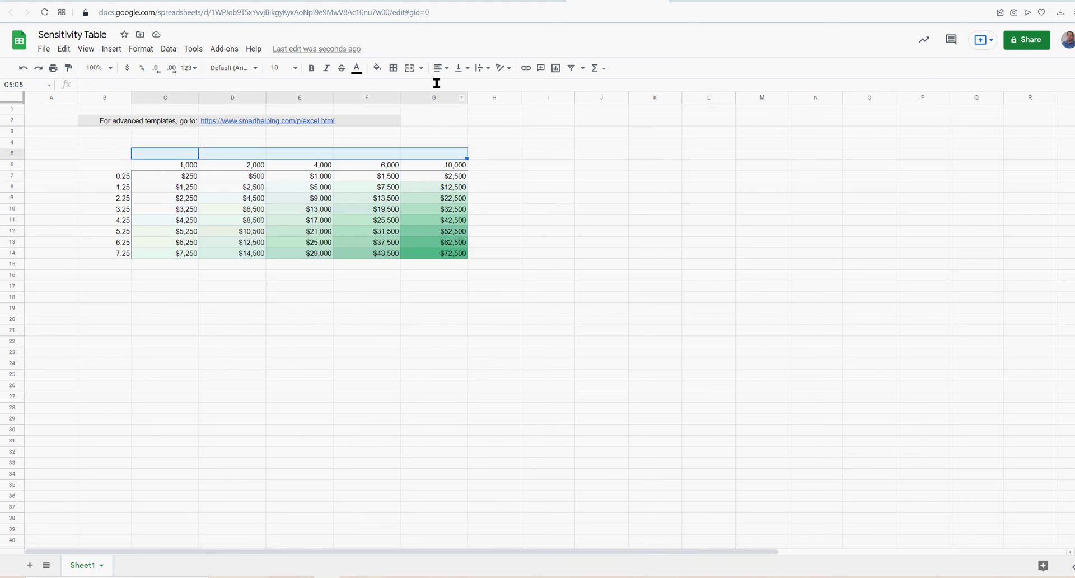
click(409, 68)
text(Q)
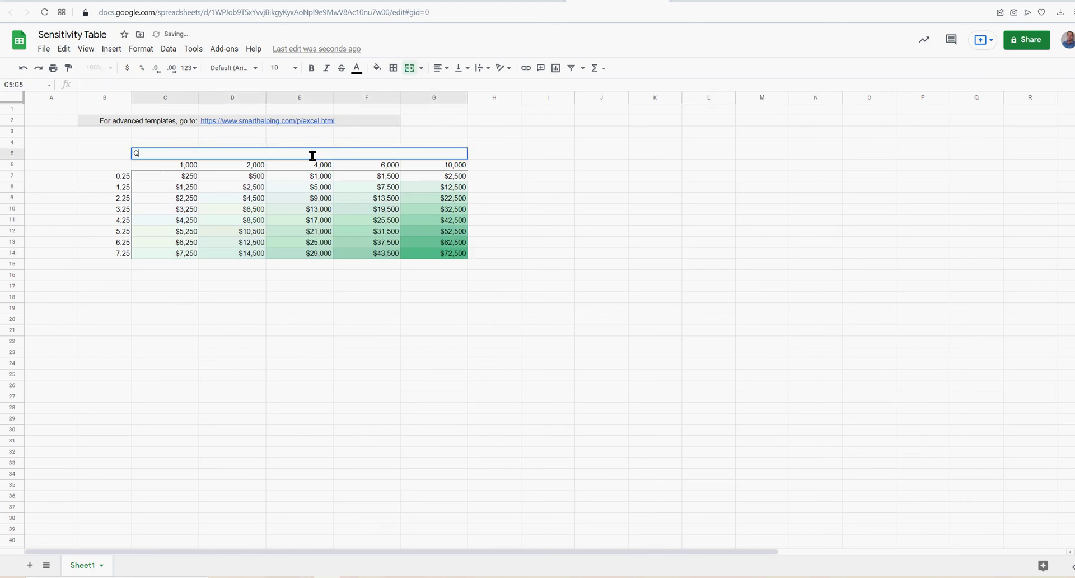
text(uantity Sold)
key(Return)
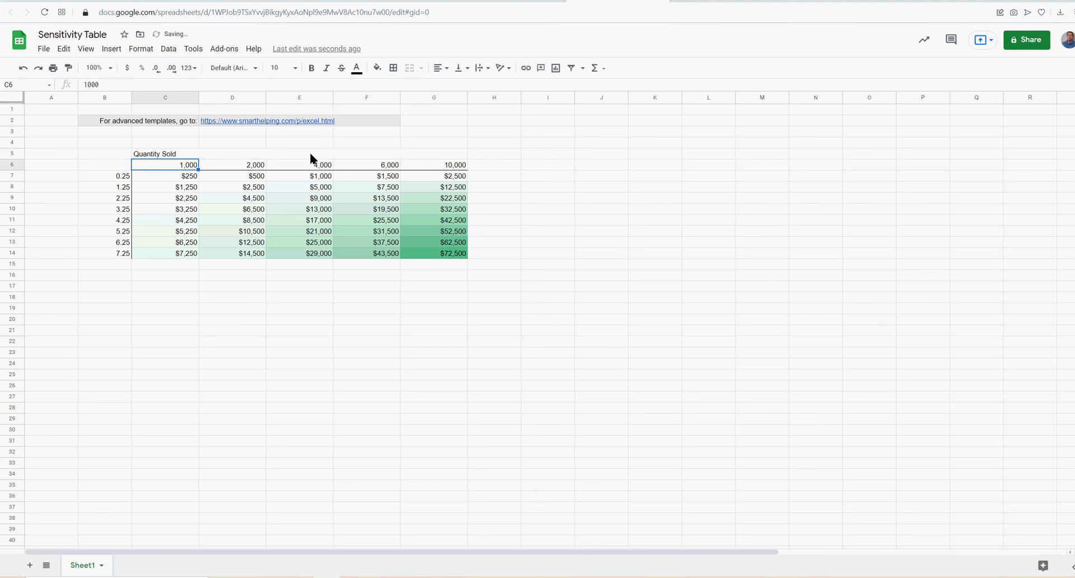
Label the merged range A7:A14 Price and format the price inputs in B7:B14 as dollar currency
drag(61, 174, 58, 251)
click(409, 68)
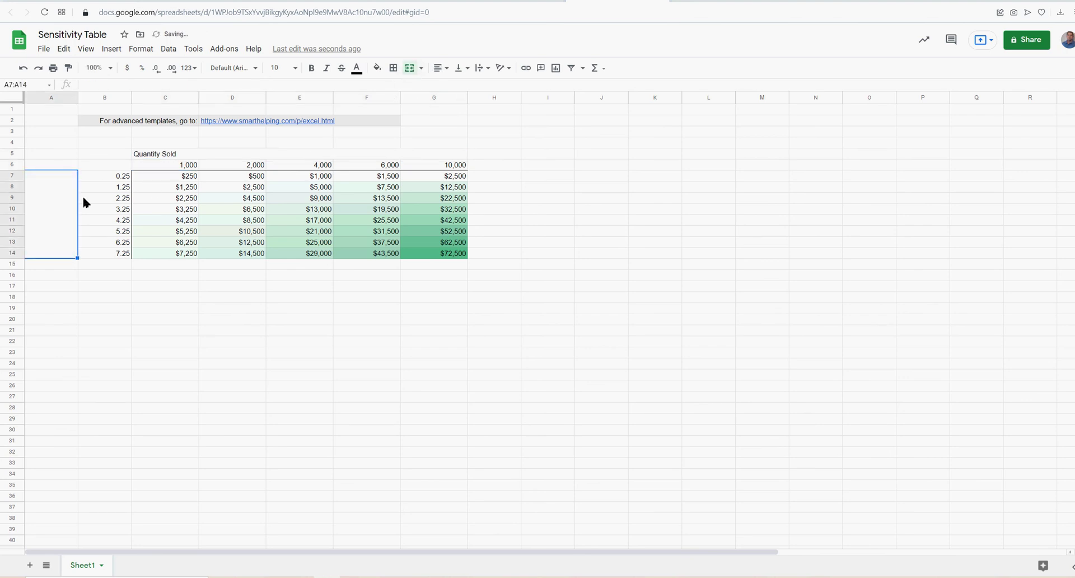
text(Price)
key(Return)
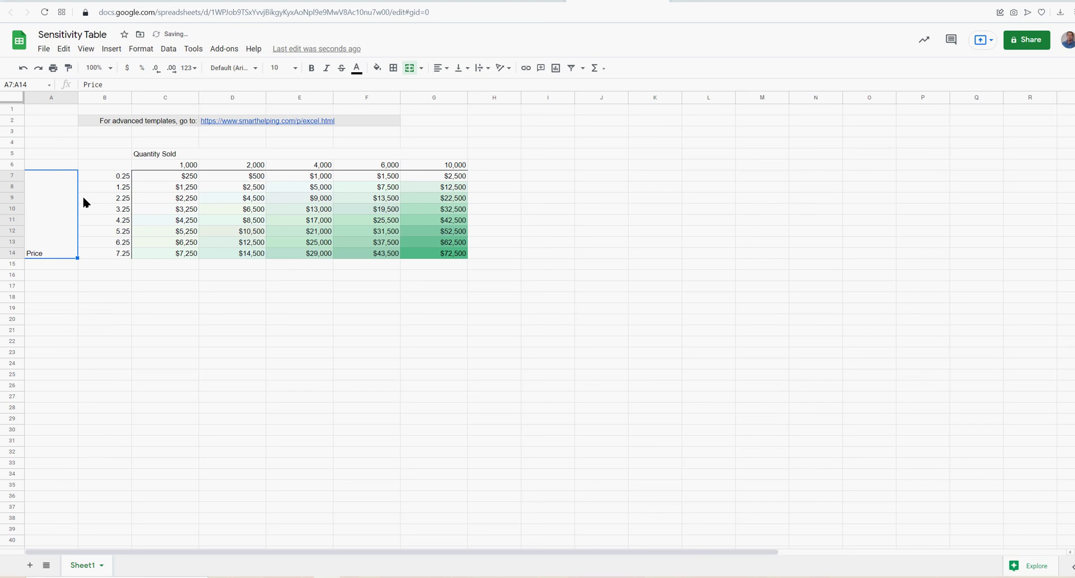
drag(118, 178, 118, 255)
click(127, 68)
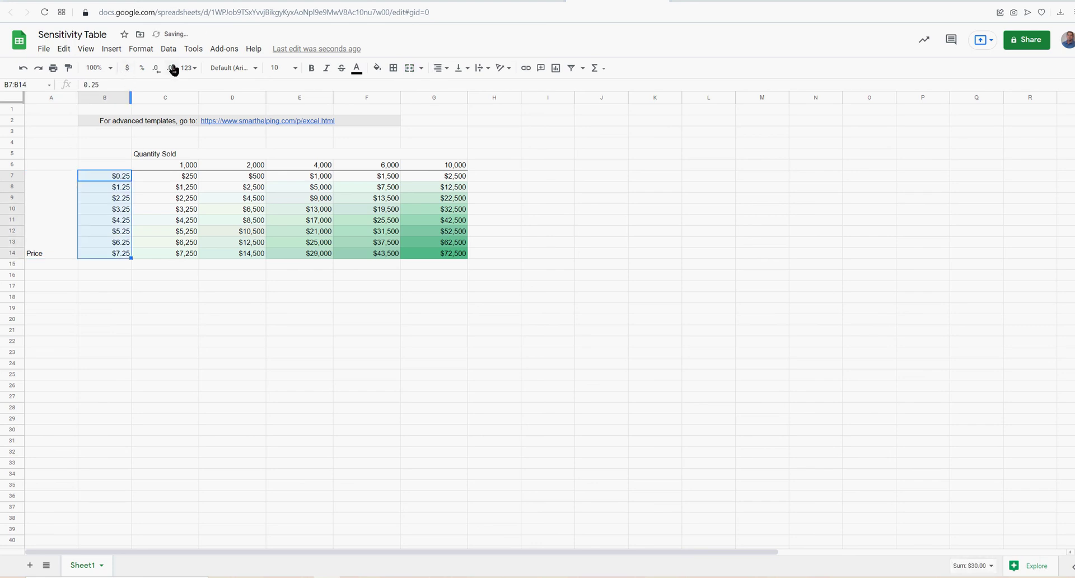
Center the Price label horizontally and vertically in its merged cell and make it bold
click(46, 227)
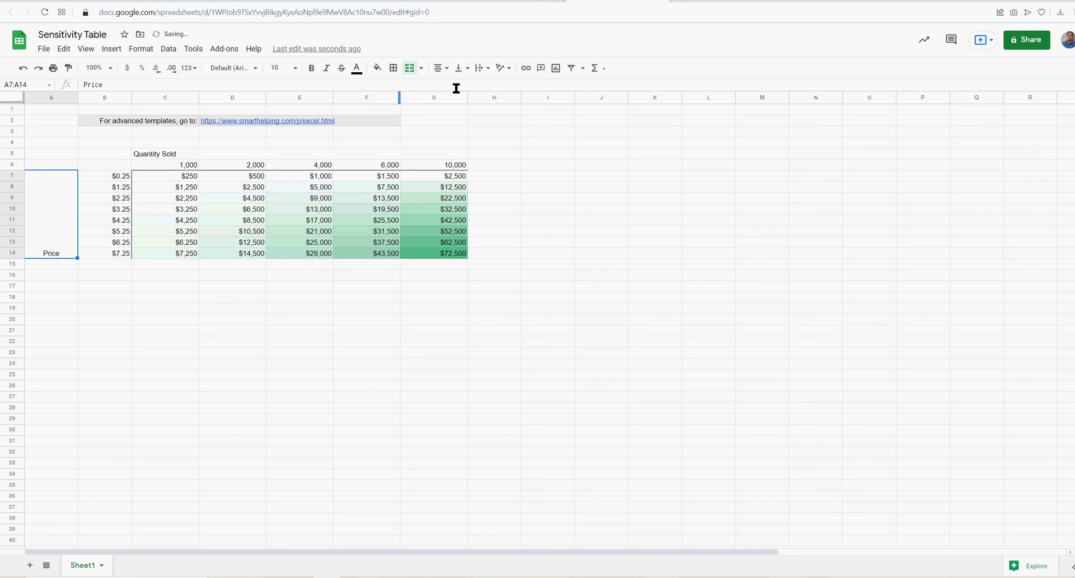
click(466, 69)
click(472, 85)
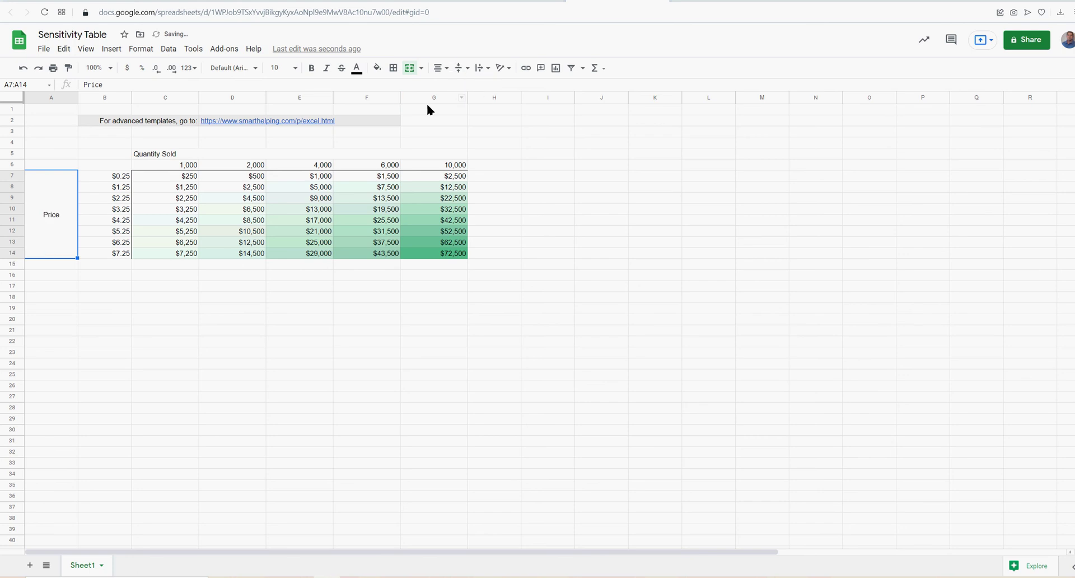
click(312, 68)
Center the Quantity Sold heading across its merged cell and make it bold
click(165, 156)
click(443, 76)
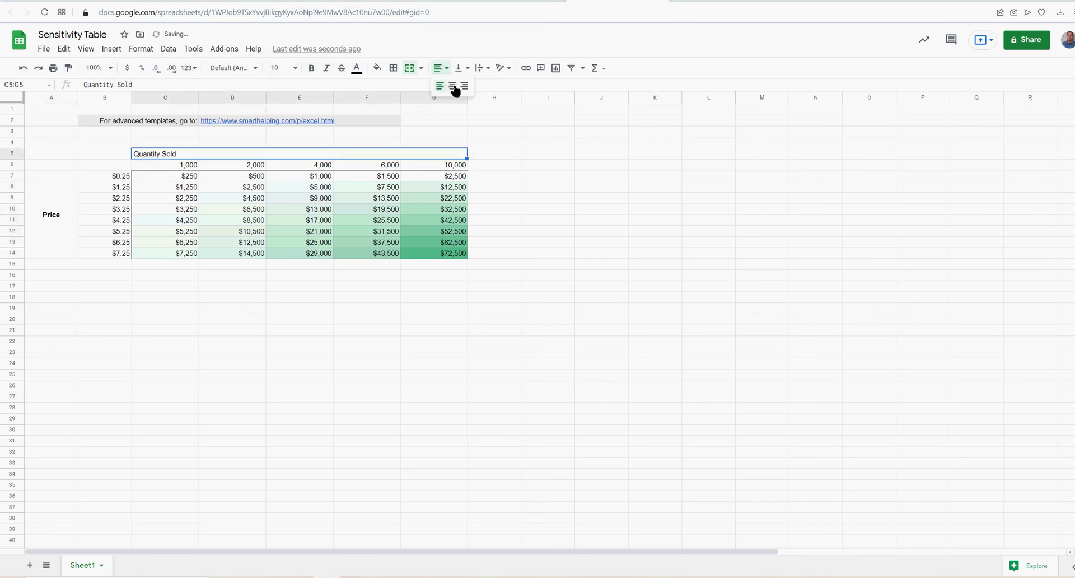
click(451, 89)
click(312, 69)
click(586, 196)
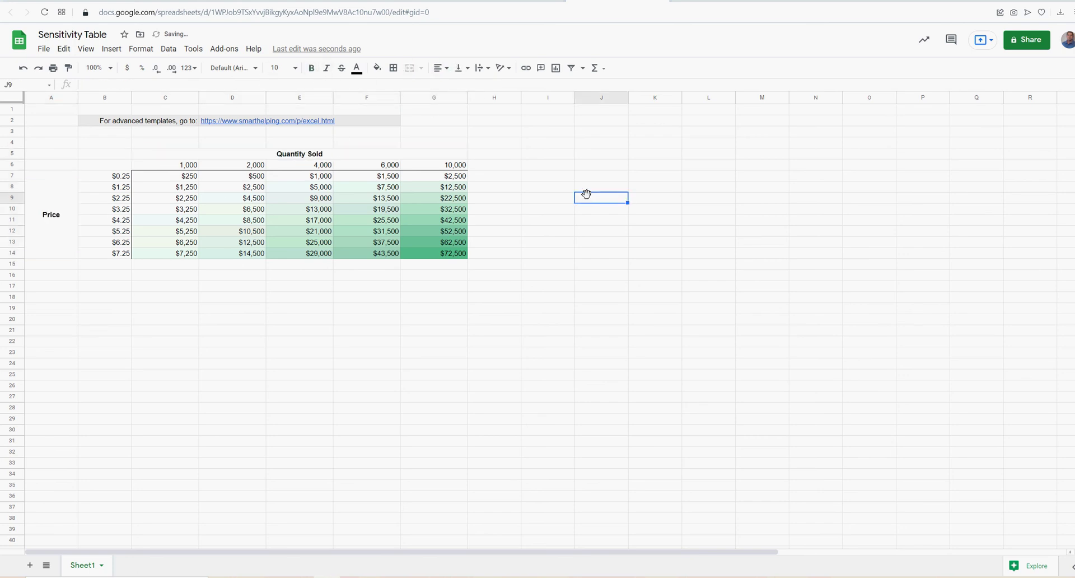
Hide the gridlines on the sheet
click(86, 49)
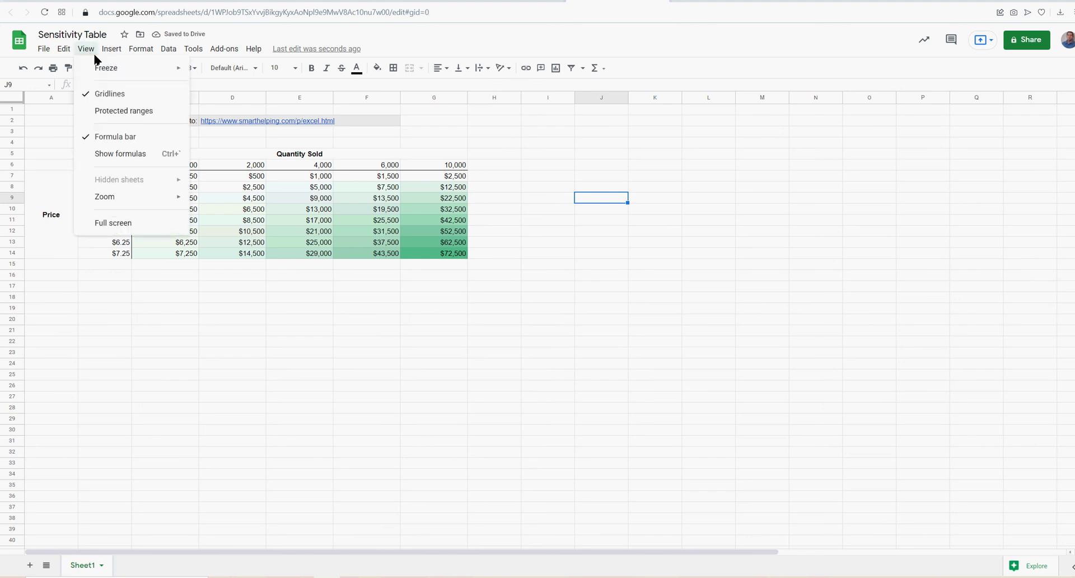
click(104, 90)
click(429, 352)
Add borders around all cells in C7:G14 using the dotted line style
drag(175, 180, 431, 255)
click(393, 68)
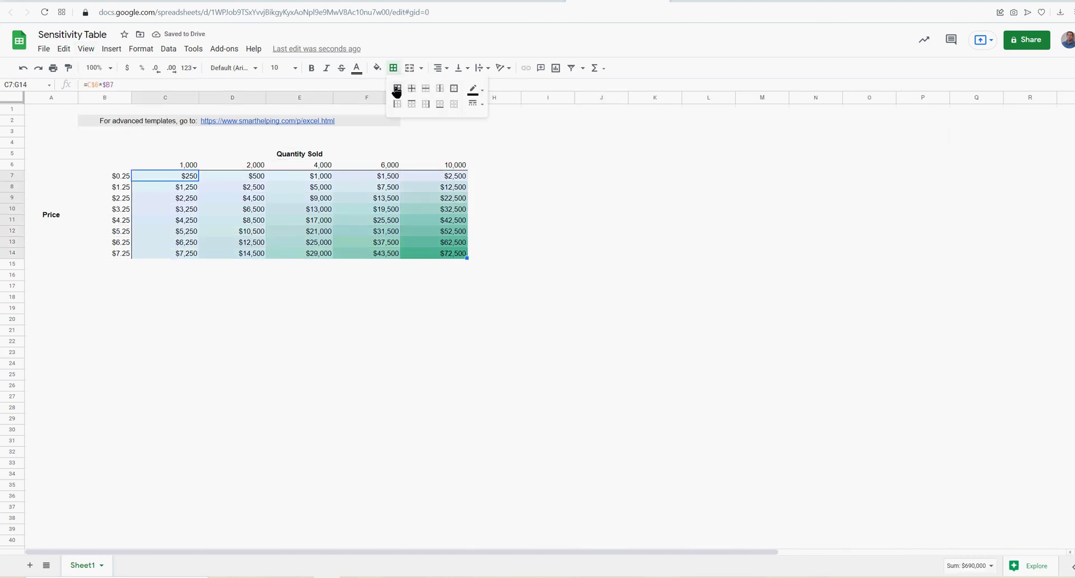
click(397, 88)
click(475, 104)
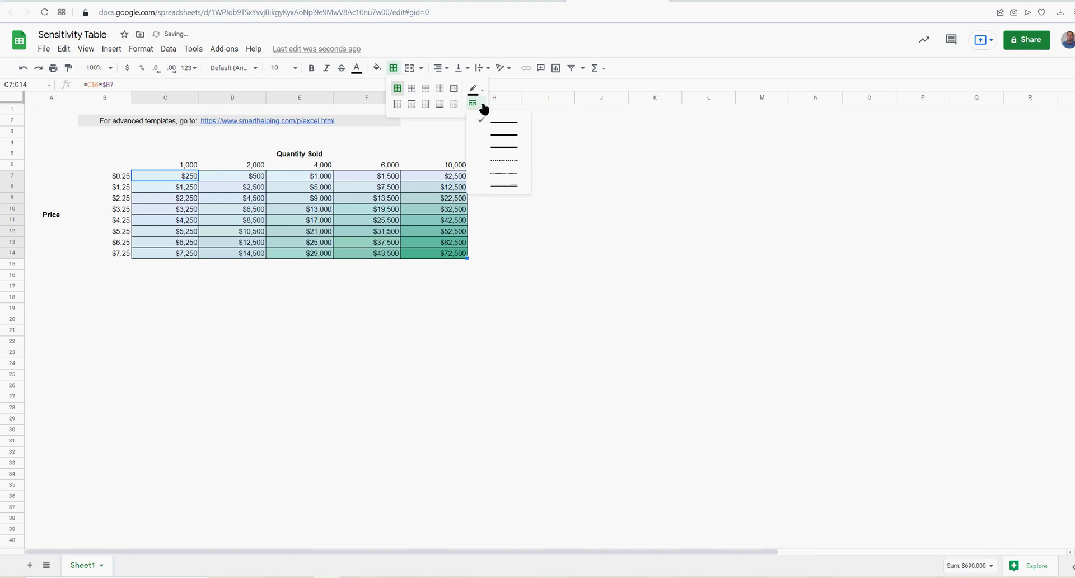
click(504, 173)
click(619, 254)
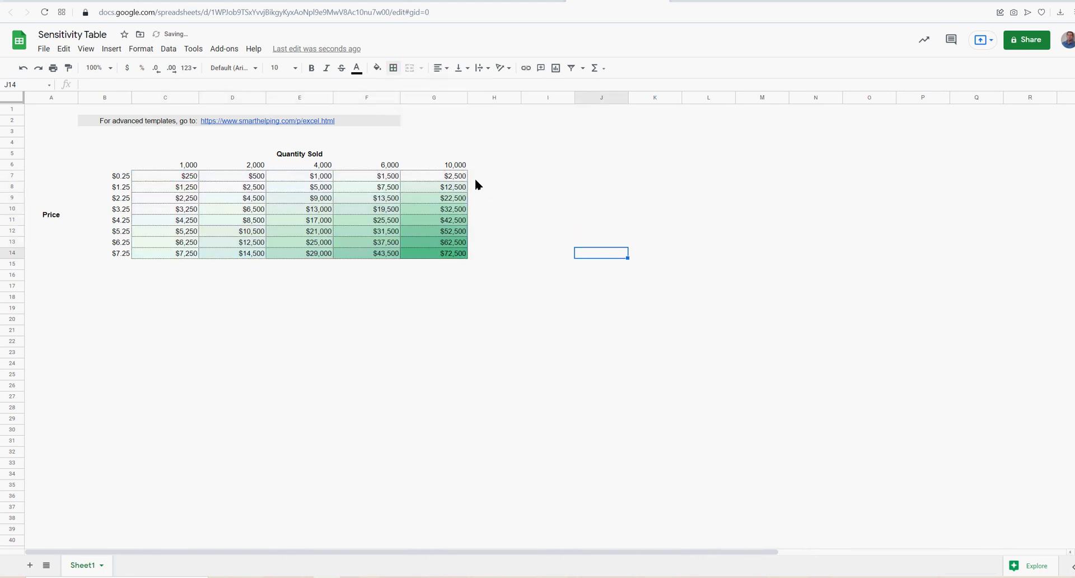
Add a thin solid bottom border under the Quantity Sold heading in C5:G5
click(358, 154)
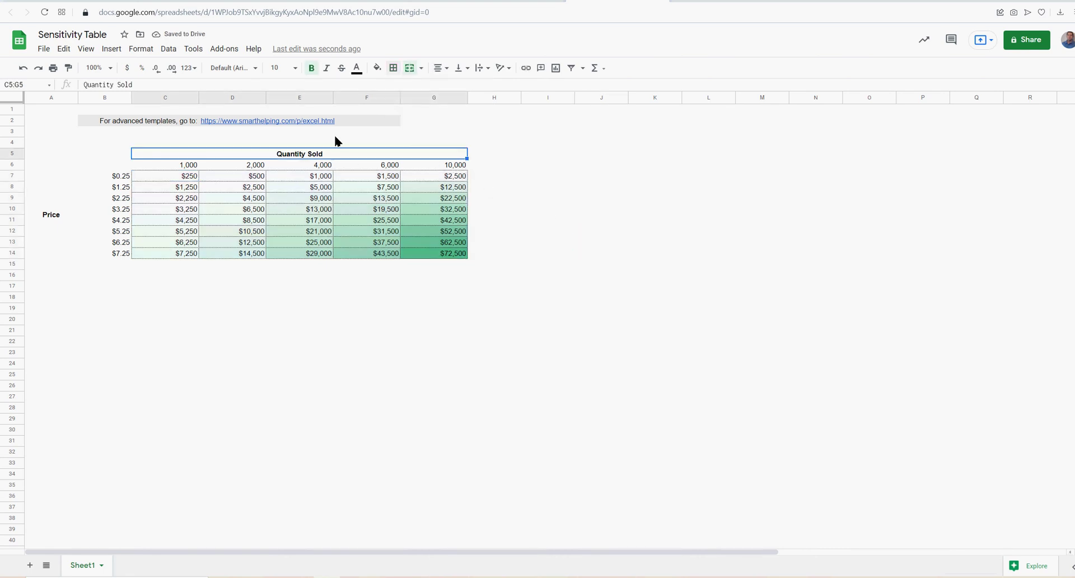
click(393, 68)
click(441, 104)
click(476, 103)
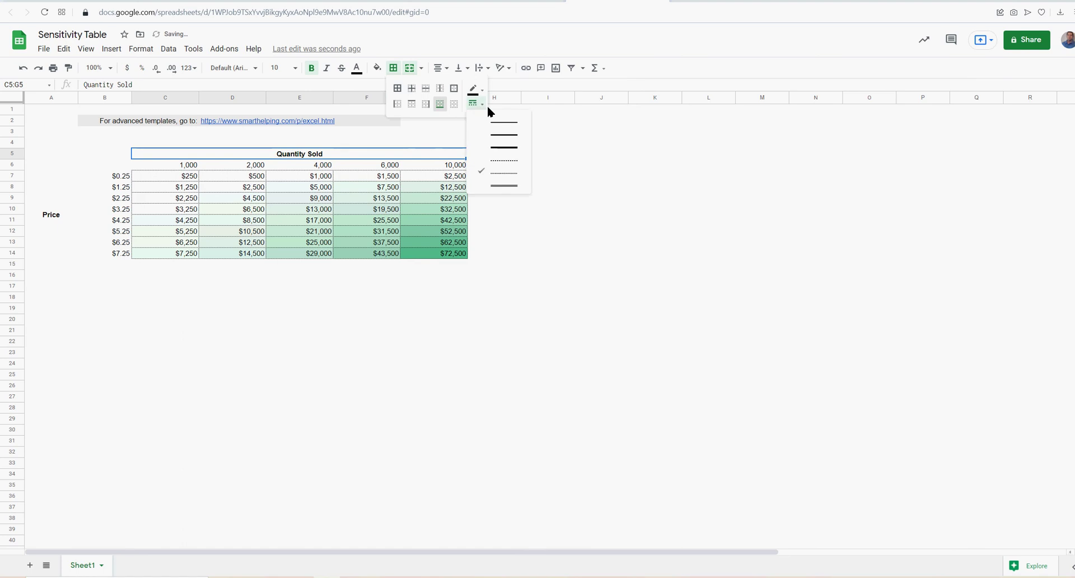
click(502, 124)
Add a solid border along the right edge of the merged Price cell A7:A14
click(75, 183)
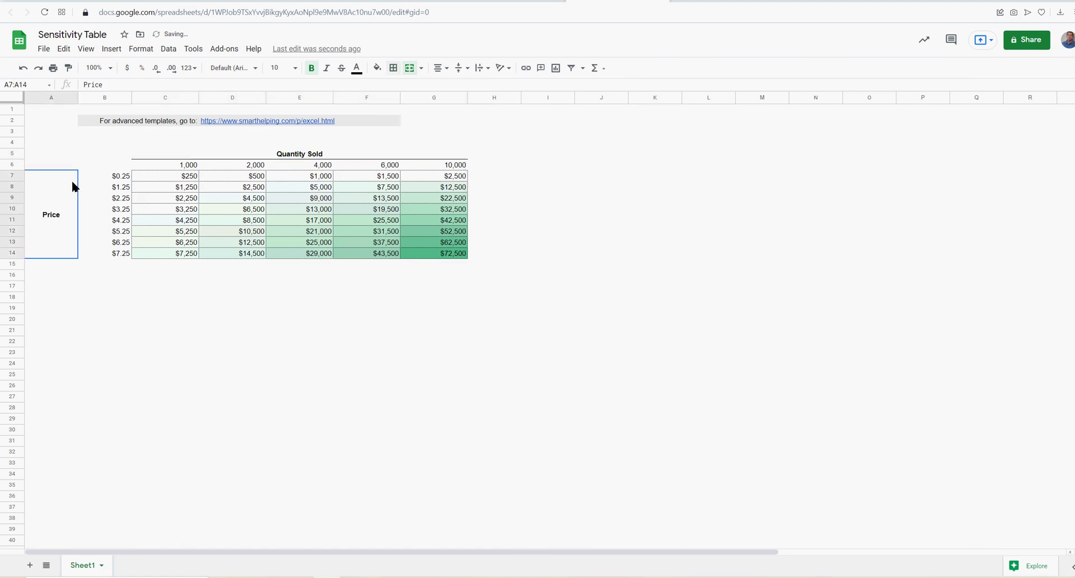
click(393, 68)
click(426, 105)
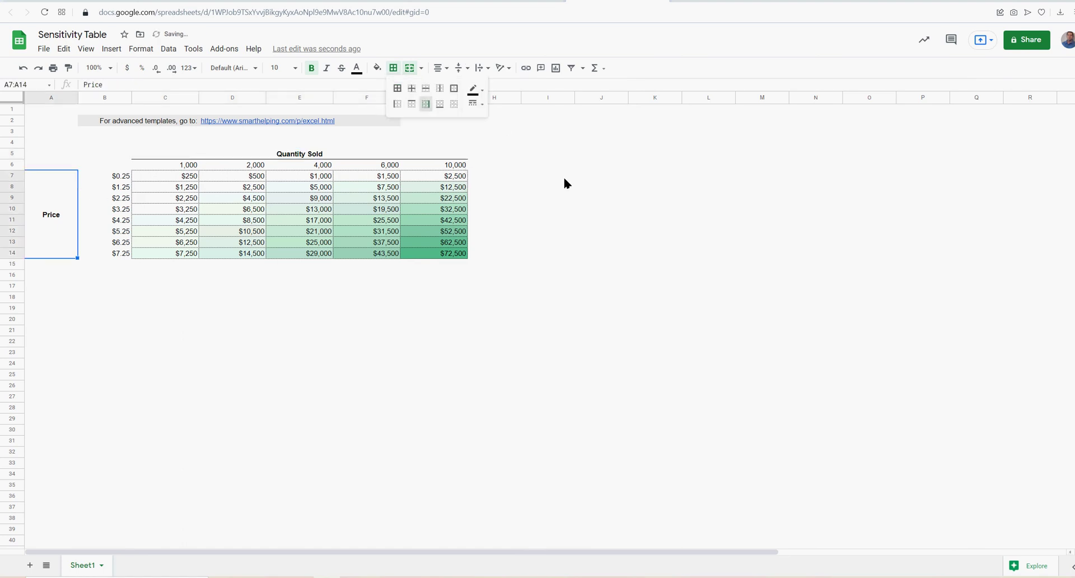
click(630, 212)
Close the corner of the table outline with a bottom border on B5 and a right border on A6
click(103, 157)
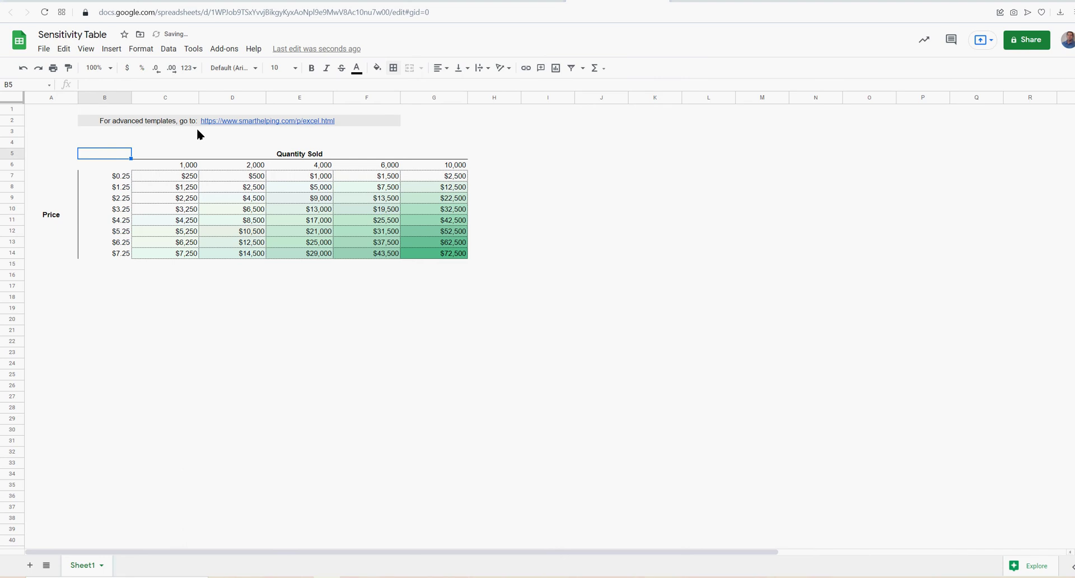
click(393, 68)
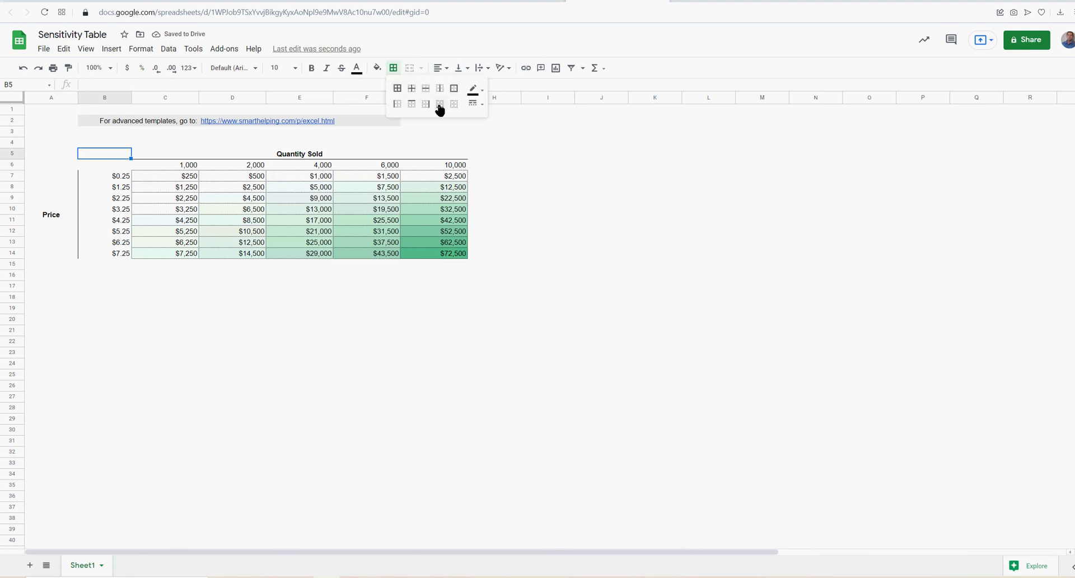
click(440, 105)
key(Down)
key(Left)
click(399, 68)
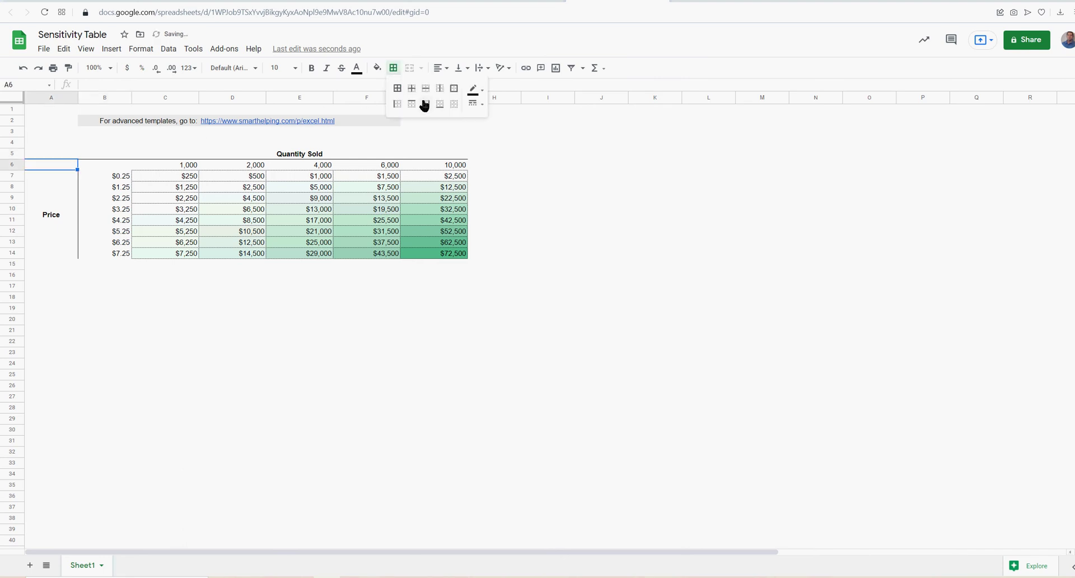
click(614, 232)
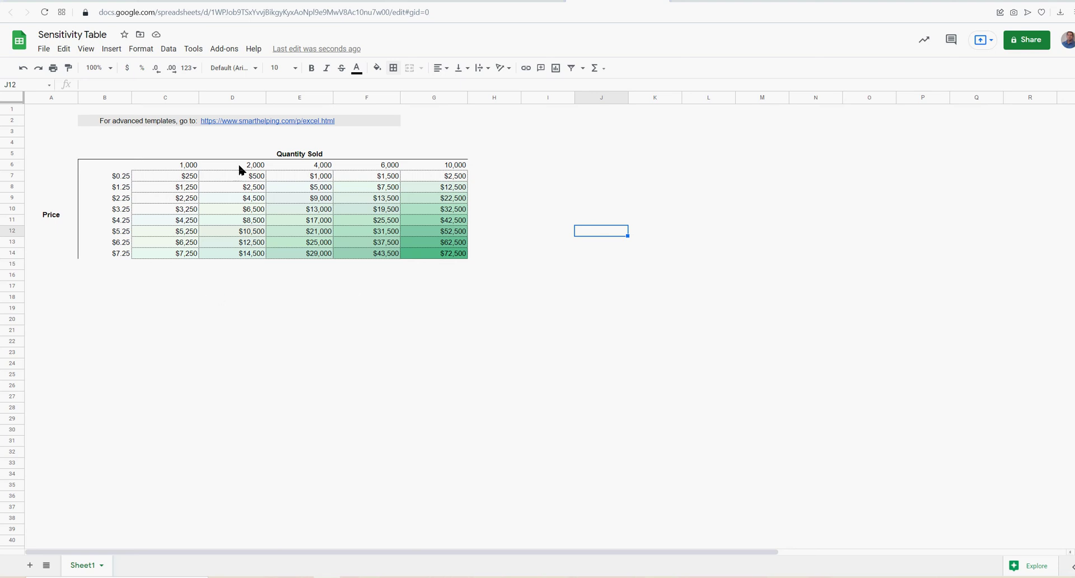
Review the quantity inputs in C6:G6 and the price inputs in B7:B14
drag(185, 167, 453, 168)
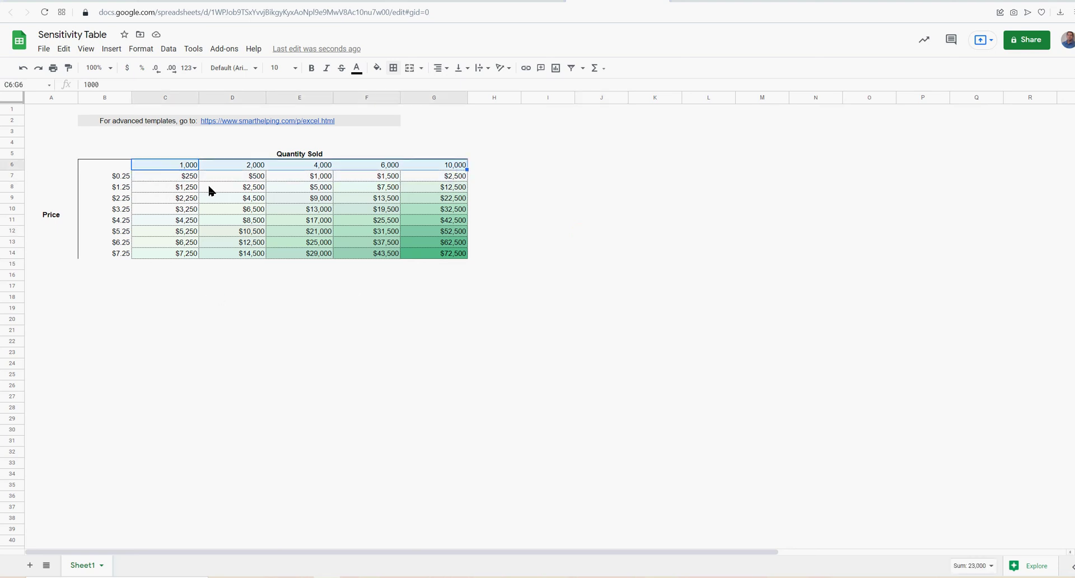
drag(121, 180, 110, 254)
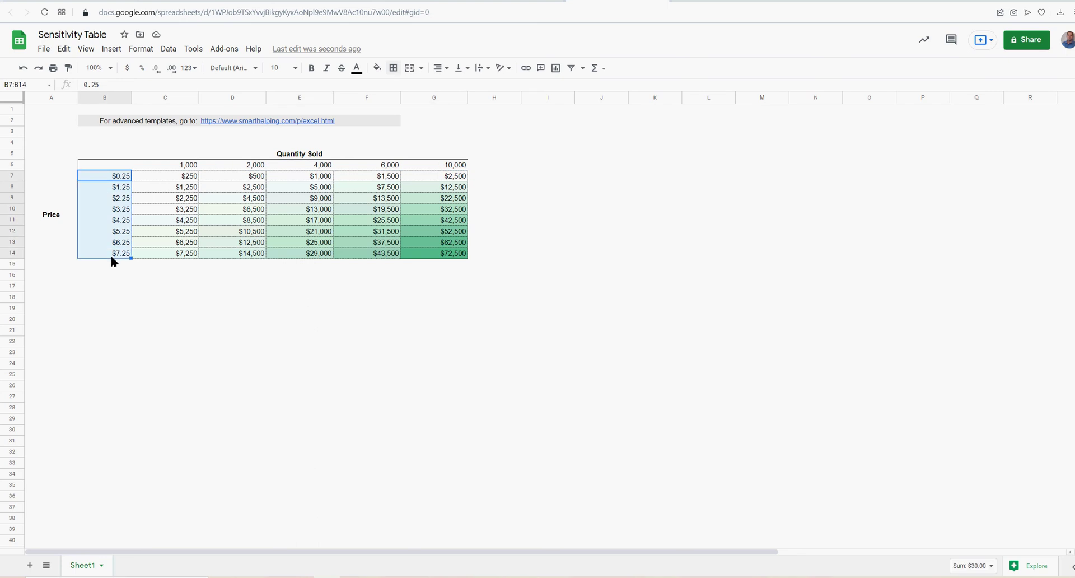
Copy the whole sensitivity table in A5:G14 and paste the duplicate below it, starting at A16
drag(59, 155, 443, 253)
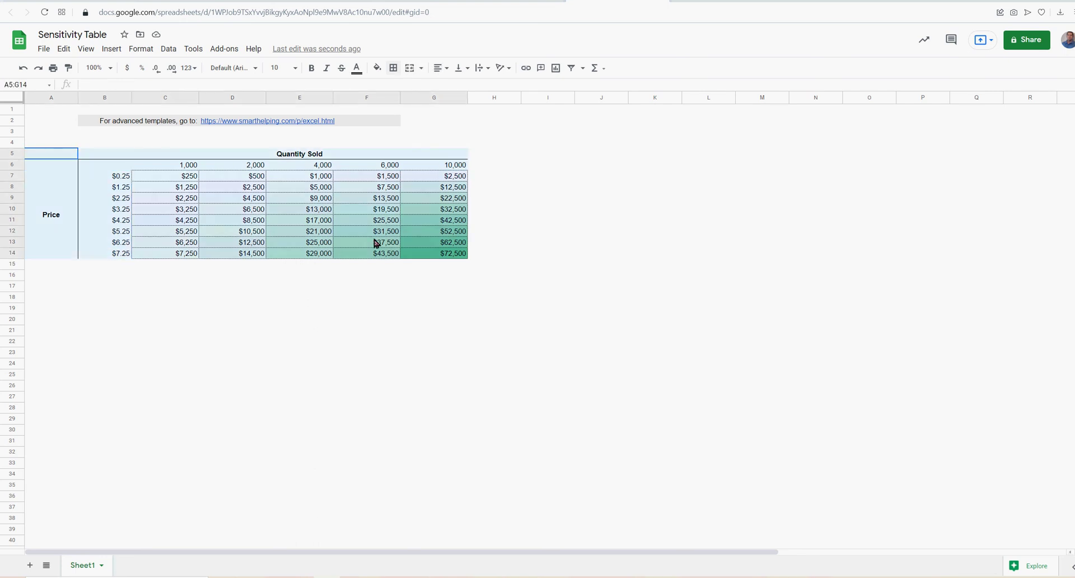
right_click(360, 203)
click(392, 203)
click(55, 272)
right_click(55, 272)
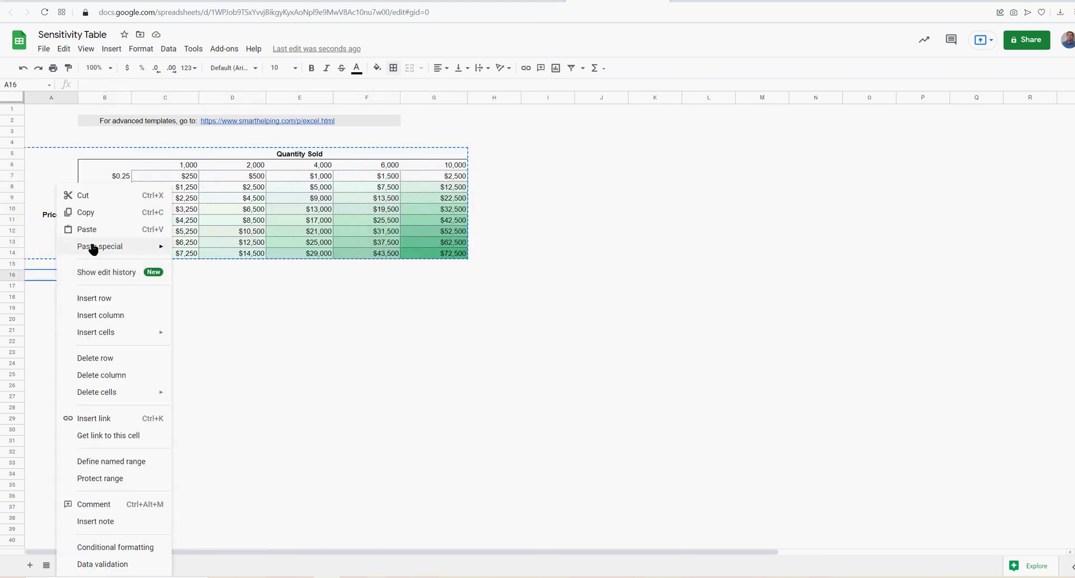
click(94, 228)
click(649, 233)
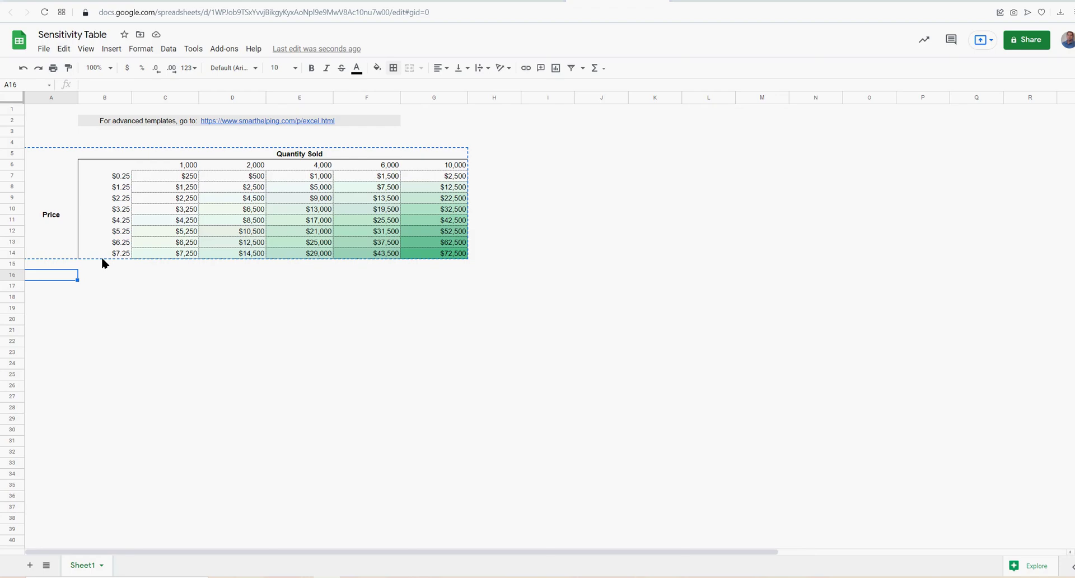
key(ctrl+v)
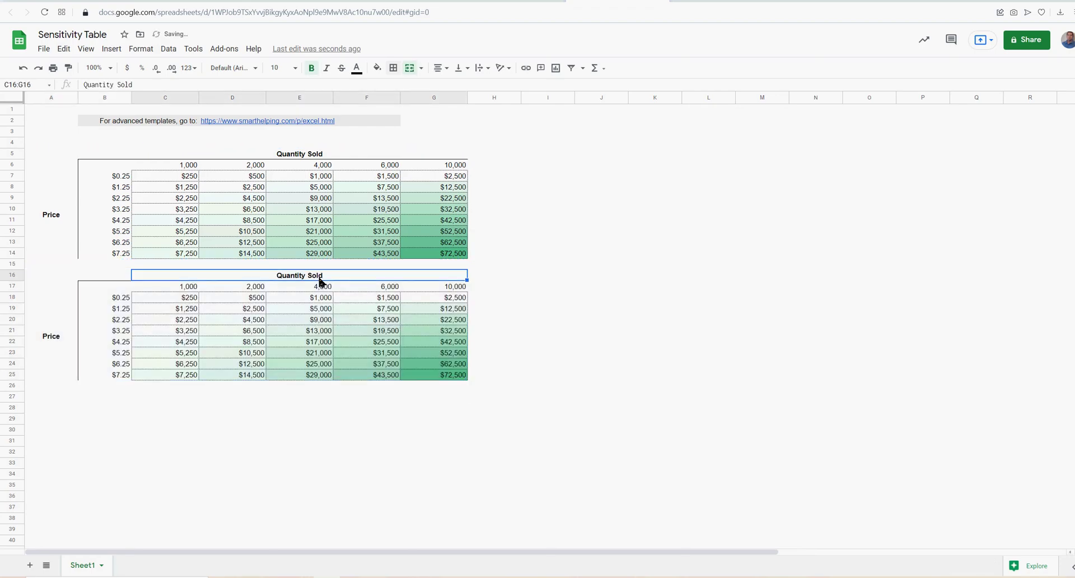
Relabel the duplicated table, using EBITDA as the heading across C16:G16 and Multiple as the side label in A18:A25
text(EBITDA)
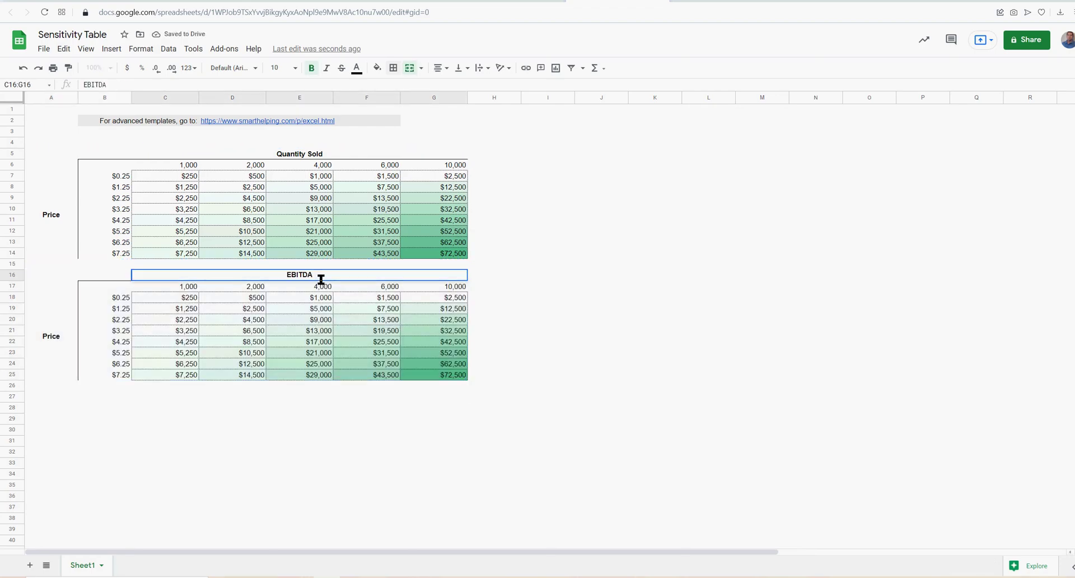
key(Return)
key(Left)
key(Down)
key(Left)
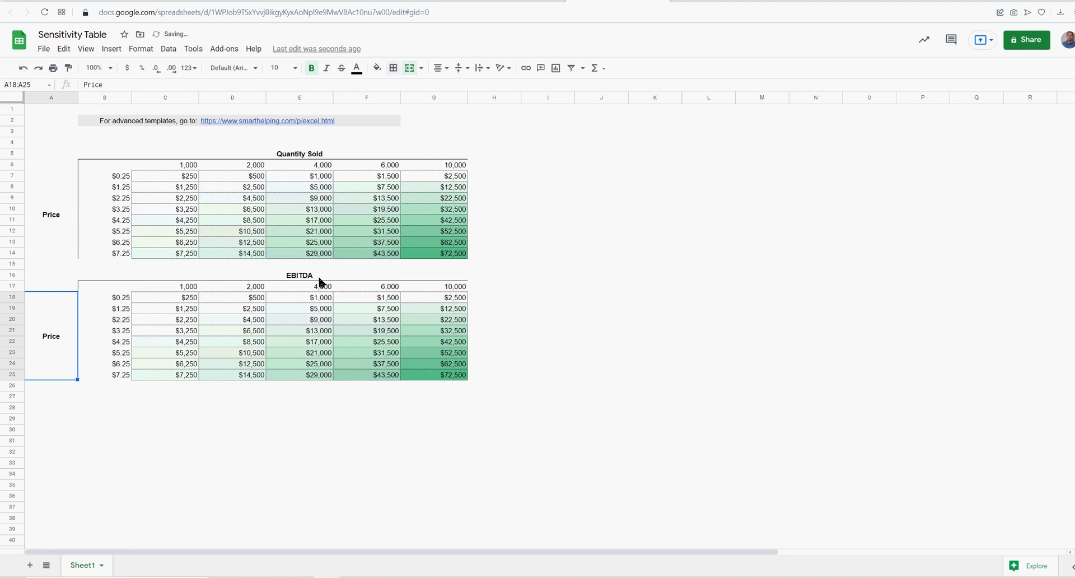
text(Multiple)
key(Return)
Set the first EBITDA value in C17 to 50000
key(Right)
key(Right)
key(Up)
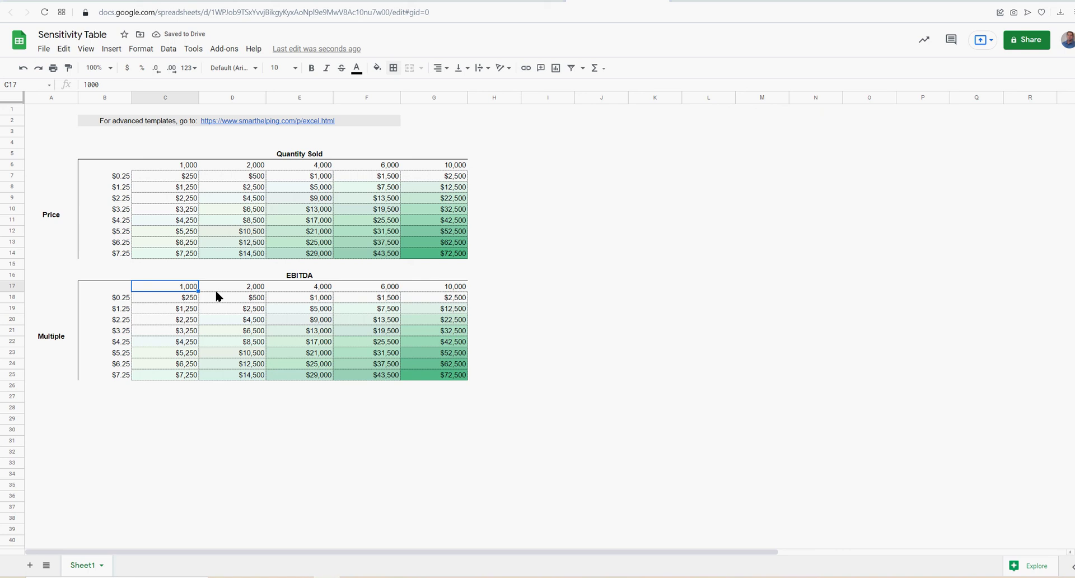
click(234, 284)
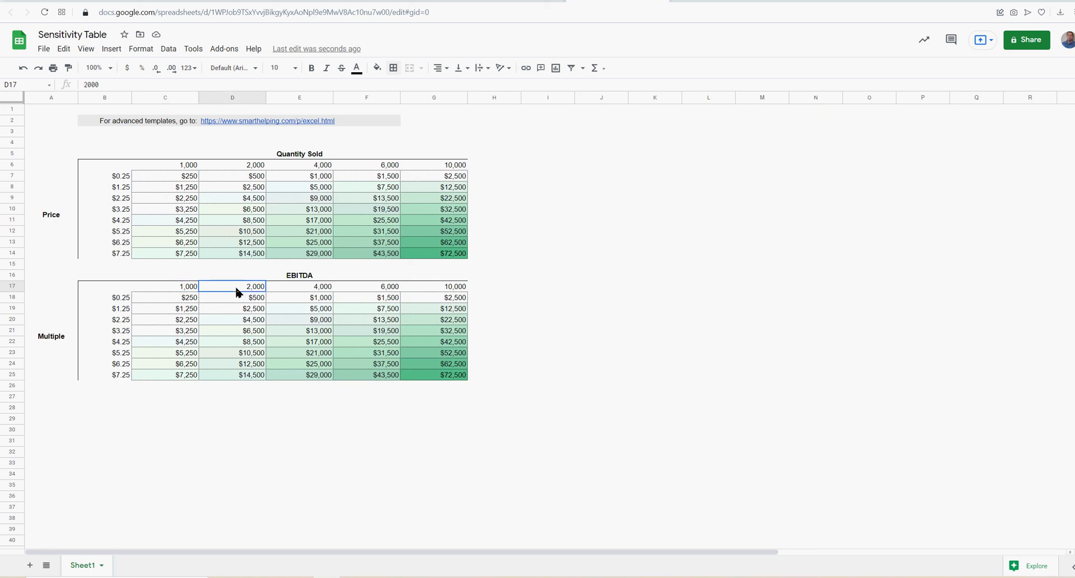
click(183, 289)
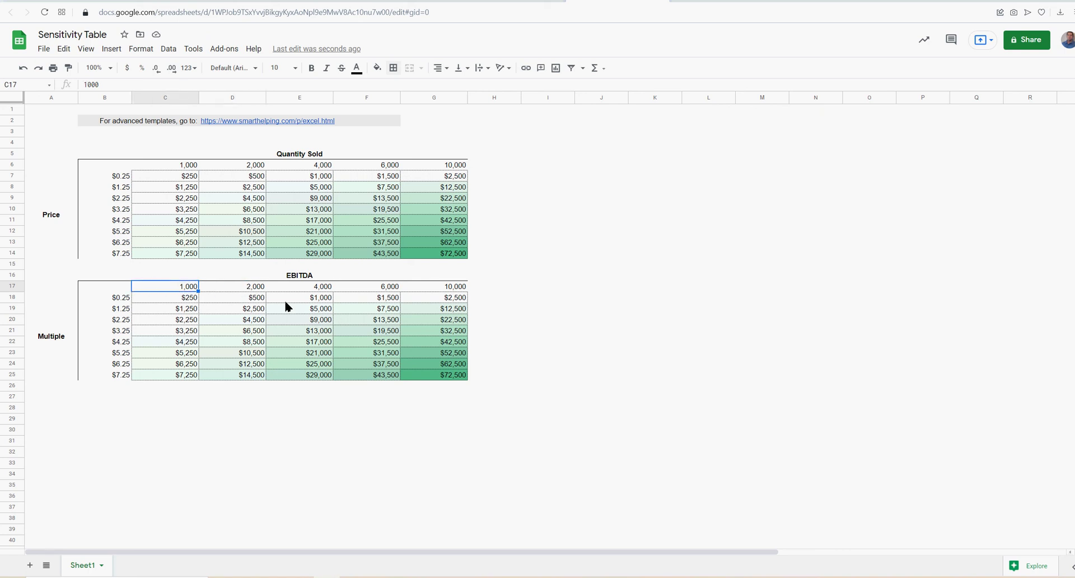
text(50000)
key(Return)
Enter =C17+50000 in D17 and fill the formula across to G17
key(Up)
key(Right)
text(=)
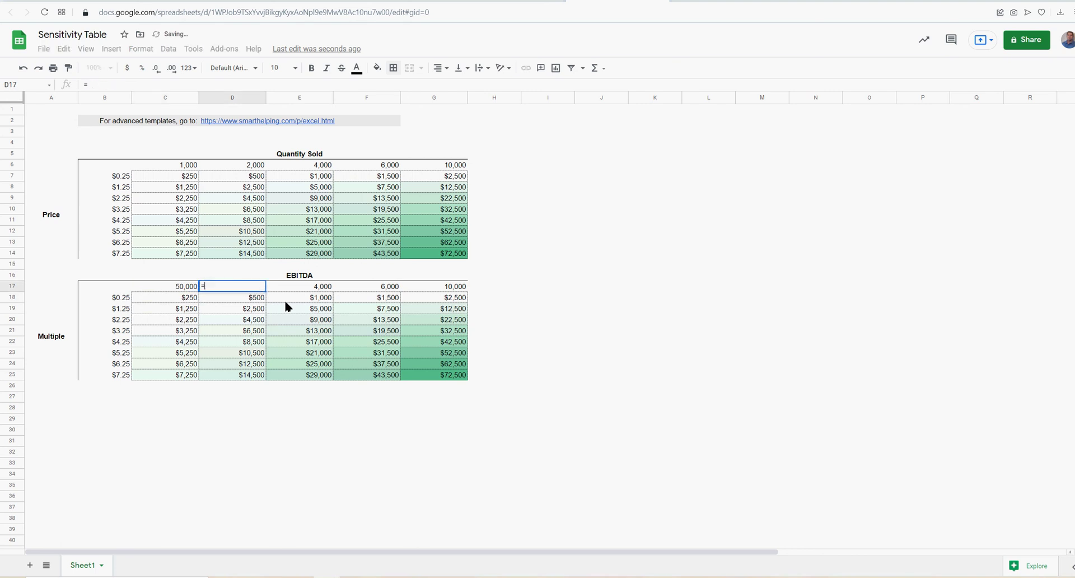
click(189, 288)
text(*2)
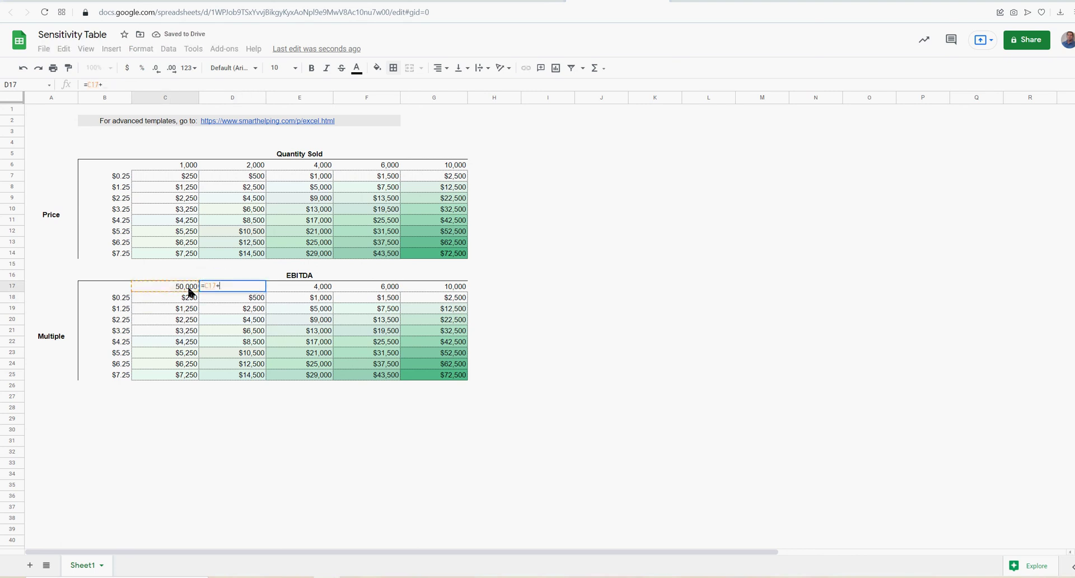
key(Return)
click(240, 287)
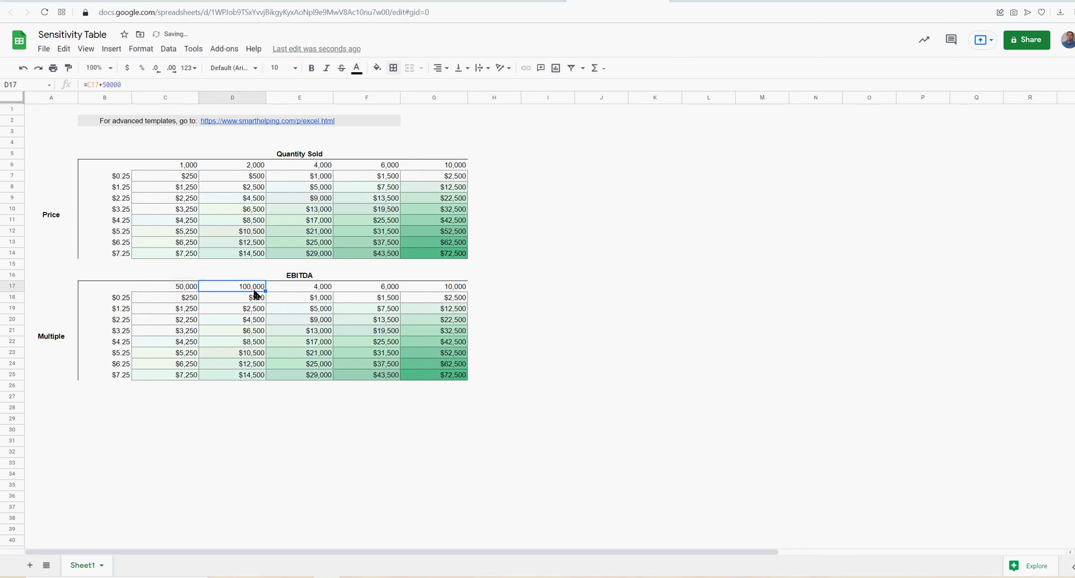
drag(265, 291, 416, 292)
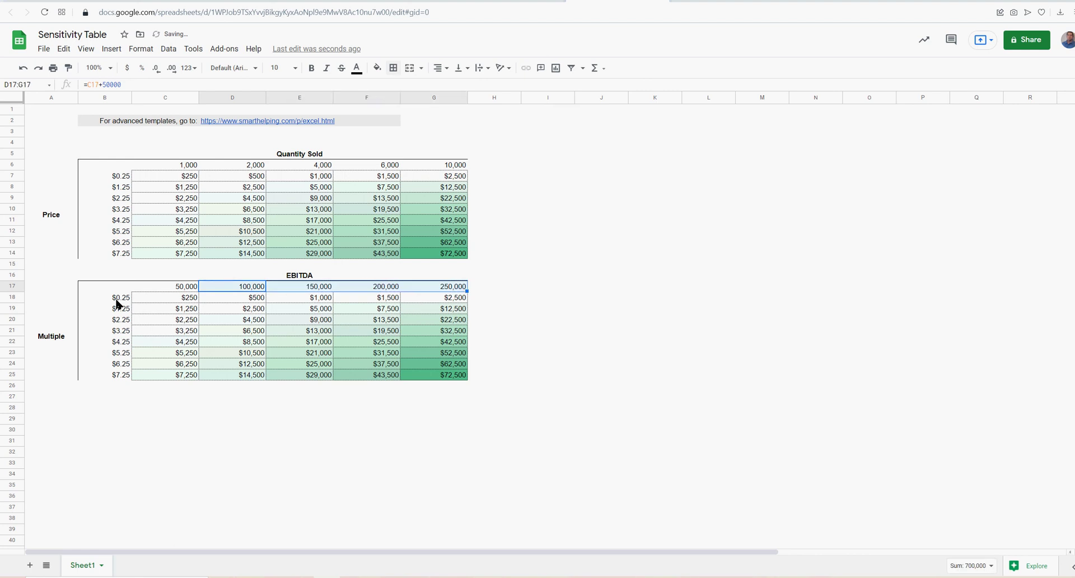
Format the multiples in B18:B25 as numbers with the custom number format #,##0.00x
drag(122, 299, 121, 374)
click(139, 49)
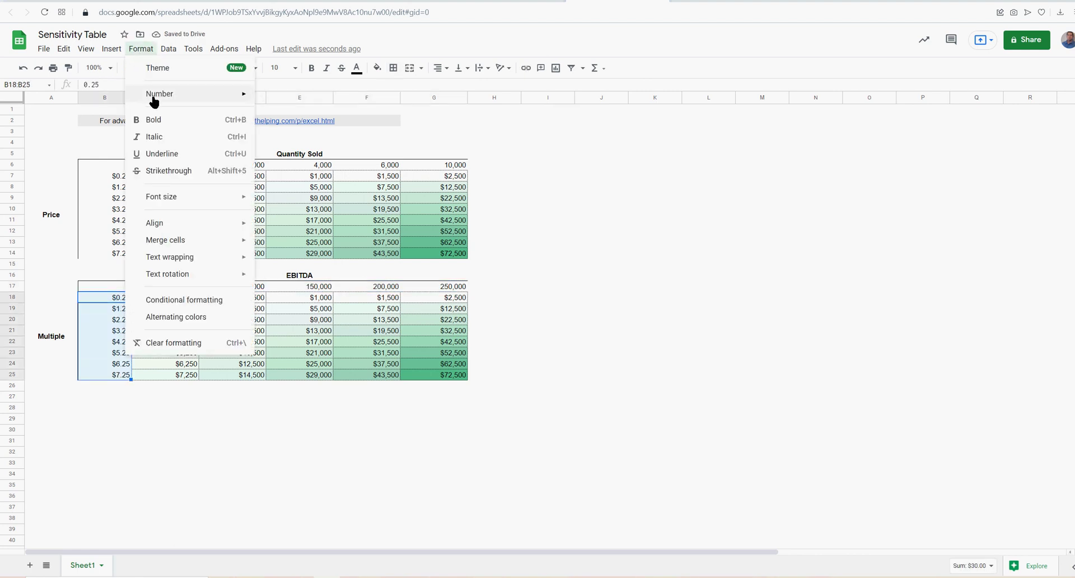
mouse_move(168, 94)
click(308, 141)
click(140, 49)
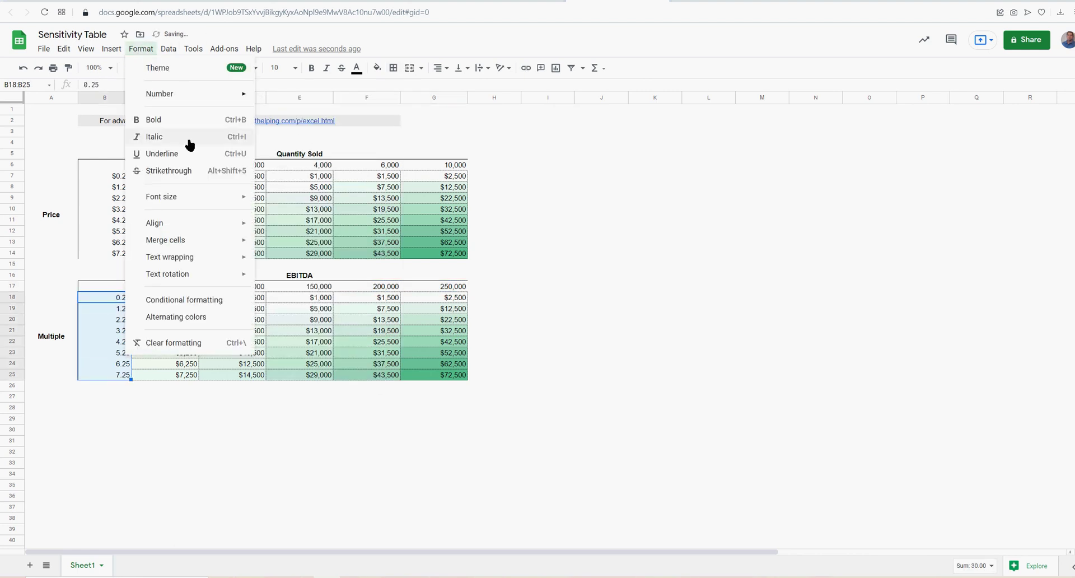
mouse_move(177, 97)
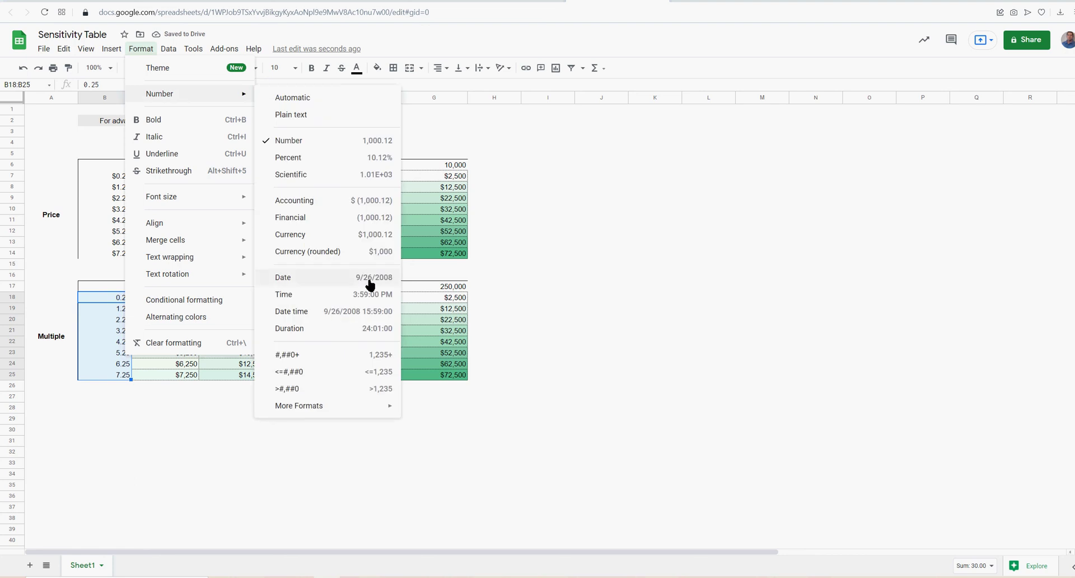
mouse_move(392, 407)
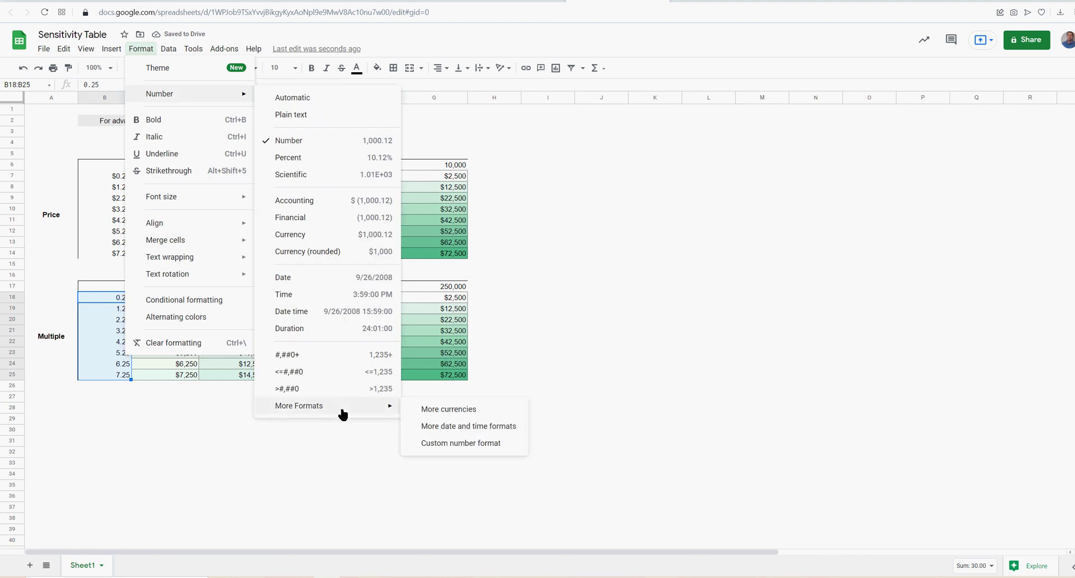
click(475, 445)
click(482, 192)
text(x)
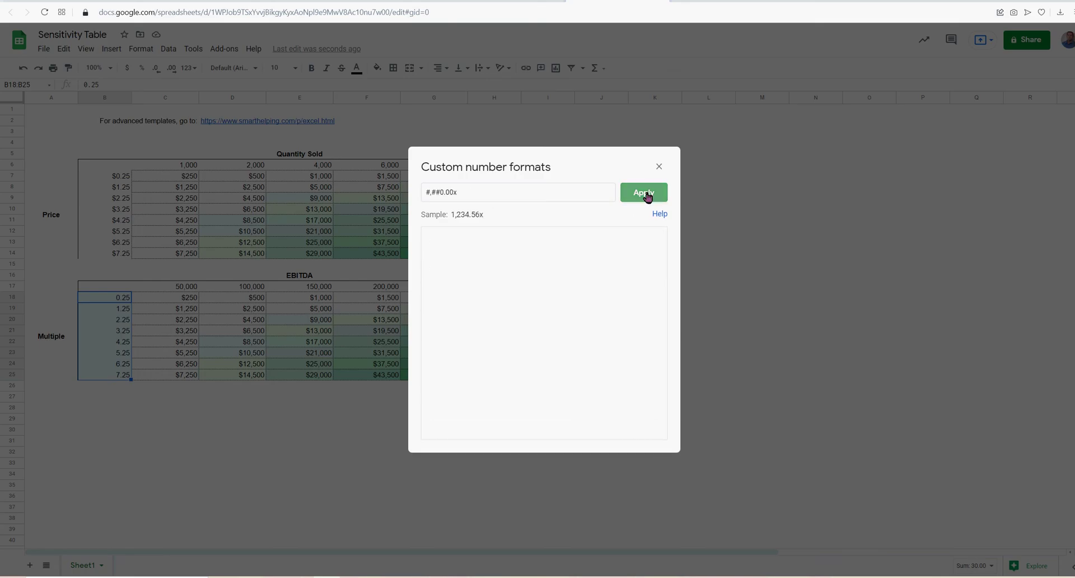
click(644, 192)
click(214, 429)
Go through the multiples in B18:B25 cell by cell to check their values and formulas
click(109, 298)
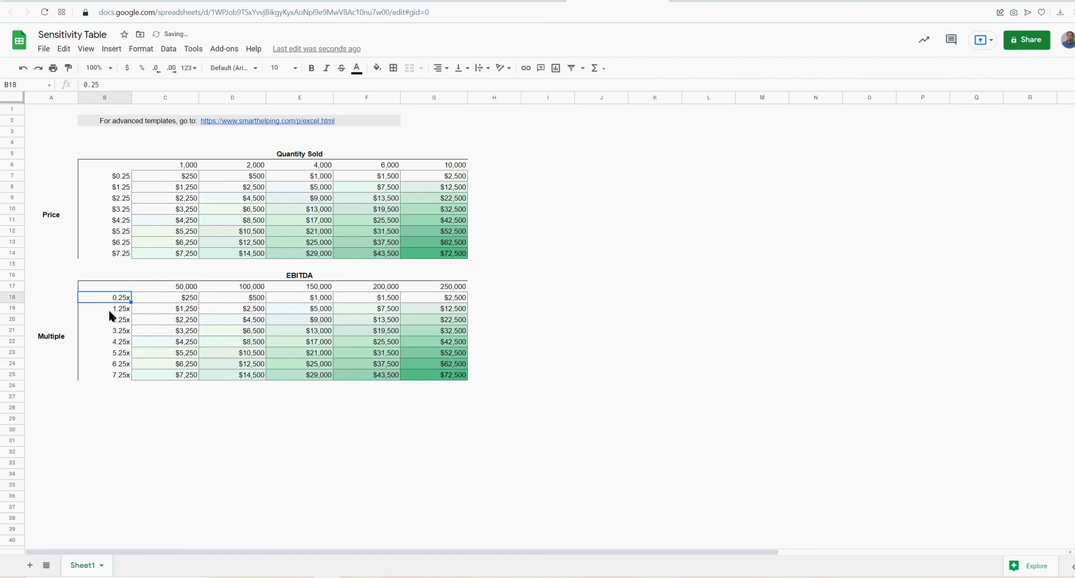
key(Down)
key(Down)
key(Down)
key(Down)
key(Down)
key(Down)
key(Down)
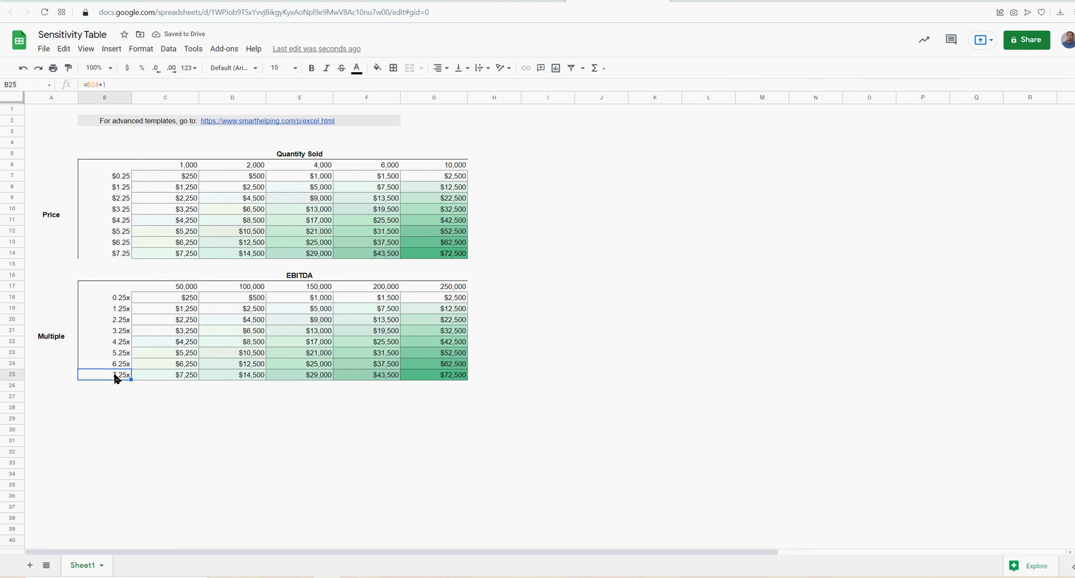
click(175, 299)
Move the EBITDA table in A16:G25 down two rows and enter the title Valuation Sensitivity in A17
drag(58, 275, 424, 377)
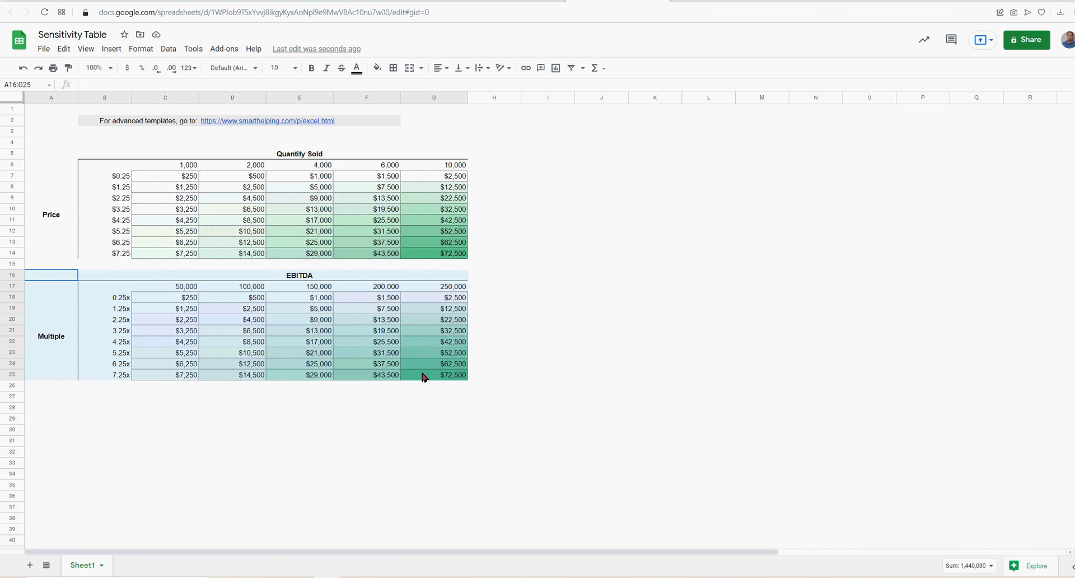
drag(403, 271, 405, 293)
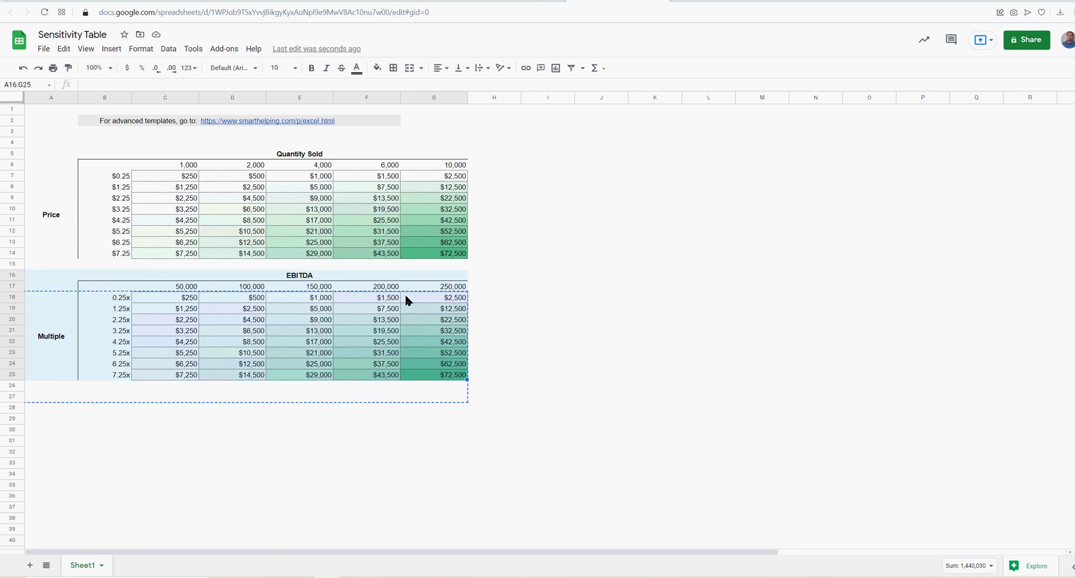
click(60, 278)
key(Down)
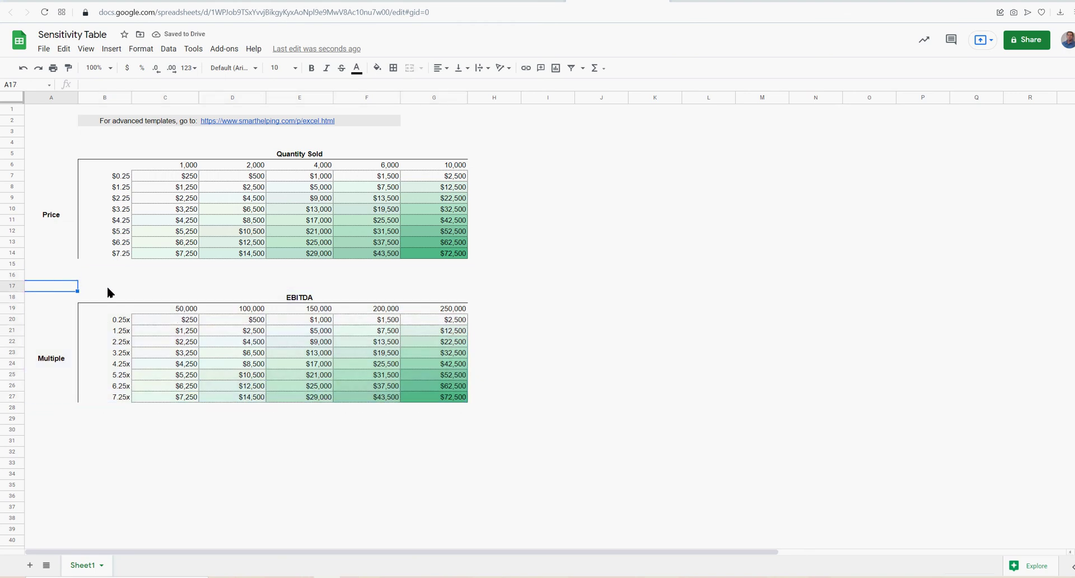
text(Valuation Sen)
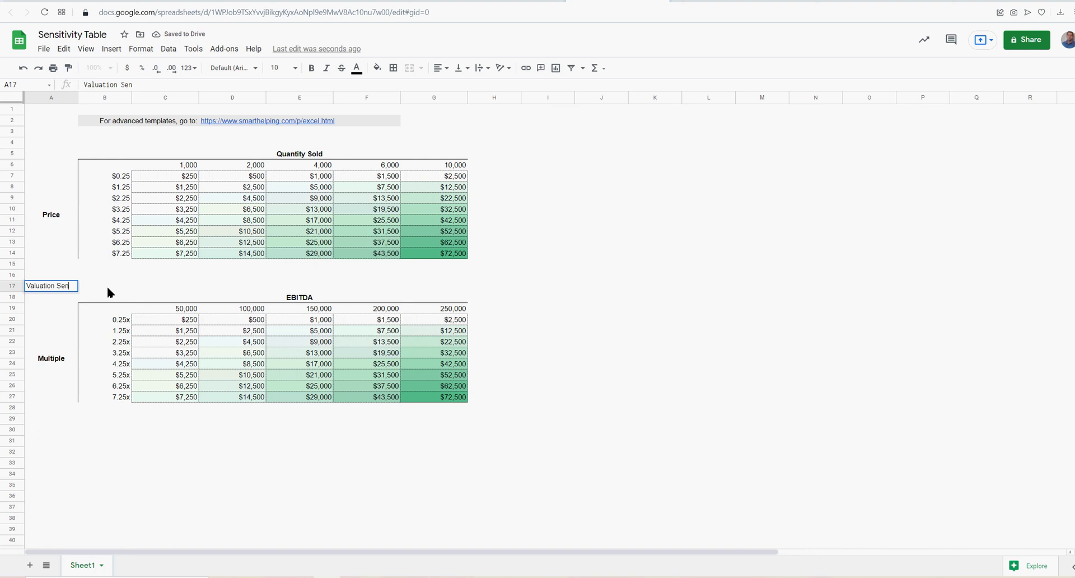
text(sitivity)
key(Return)
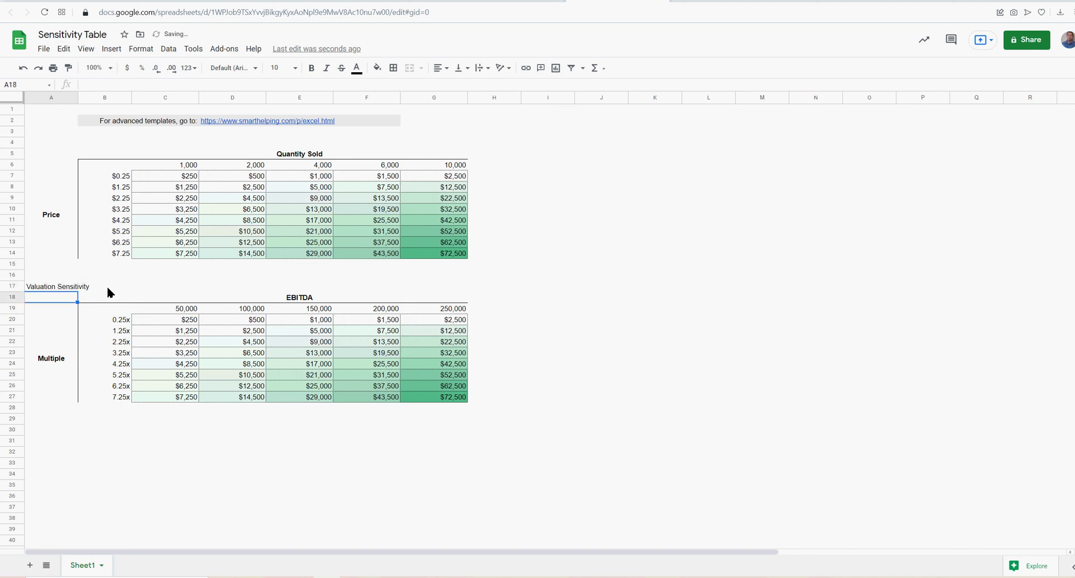
Make the title row A17:G17 bold and give it a medium-weight solid bottom border
drag(62, 286, 438, 285)
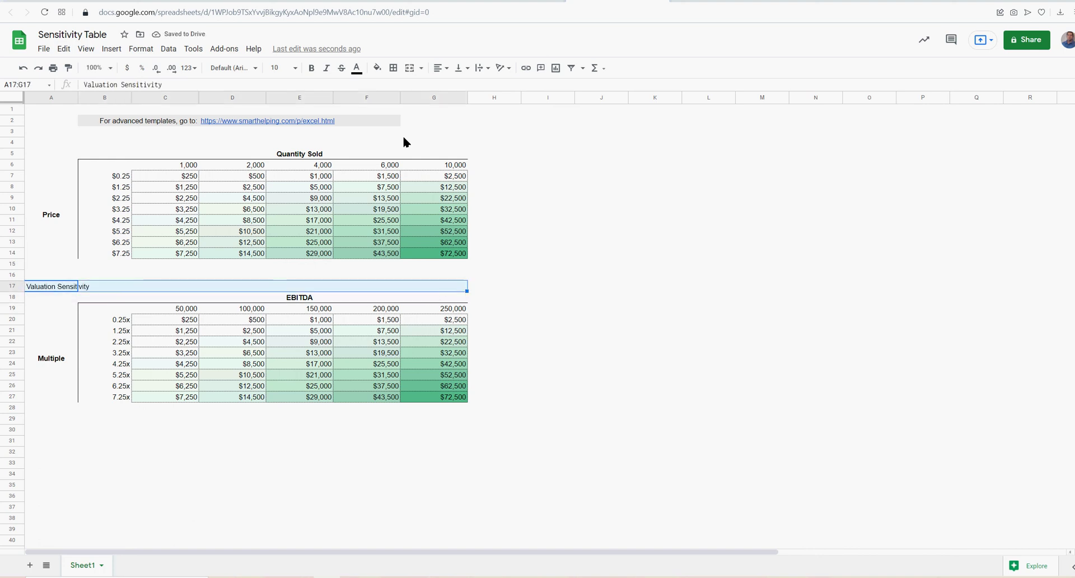
click(312, 68)
click(393, 68)
click(440, 104)
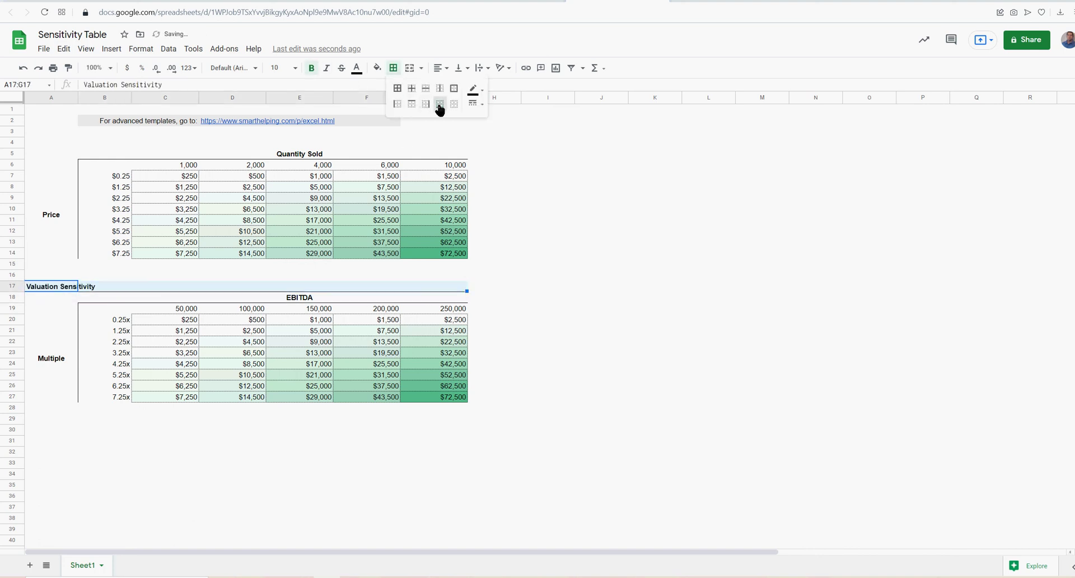
click(477, 104)
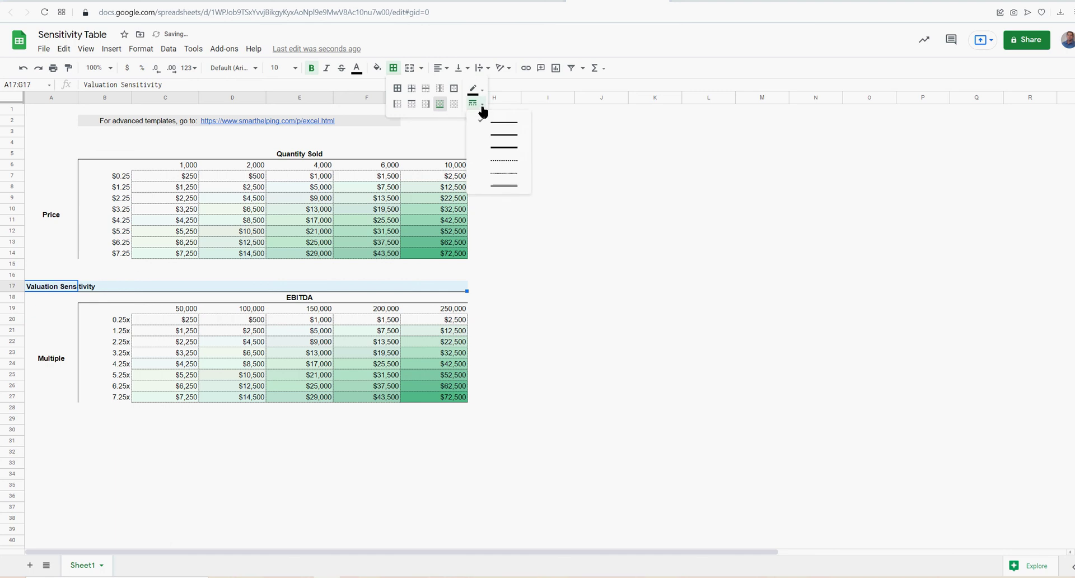
click(502, 137)
Copy the Valuation Sensitivity title row A17:G17 and shift both tables down by one row
key(ctrl+c)
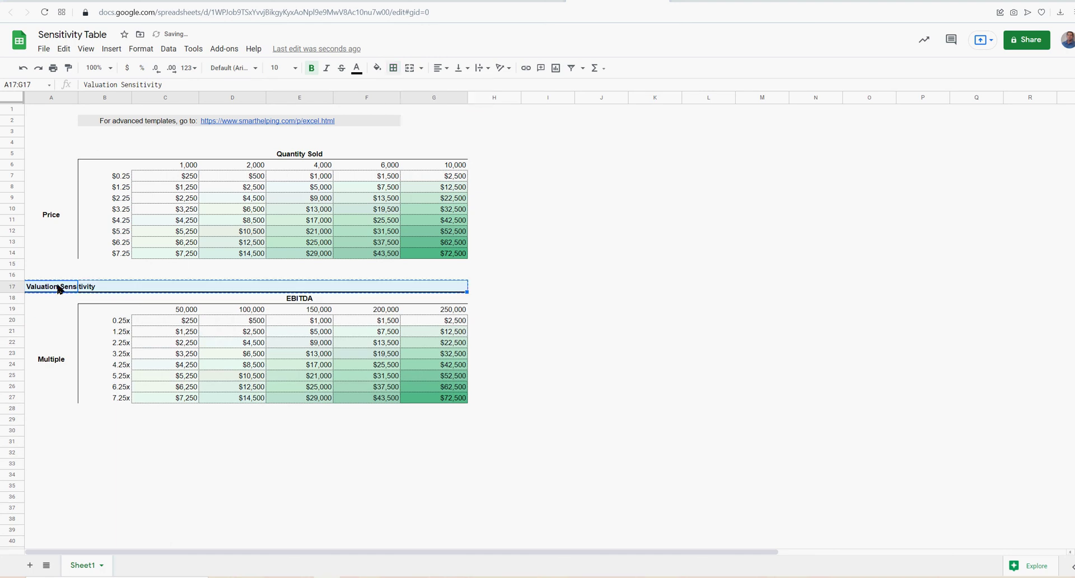
click(50, 154)
drag(44, 149, 451, 397)
drag(408, 148, 409, 159)
click(601, 208)
click(283, 167)
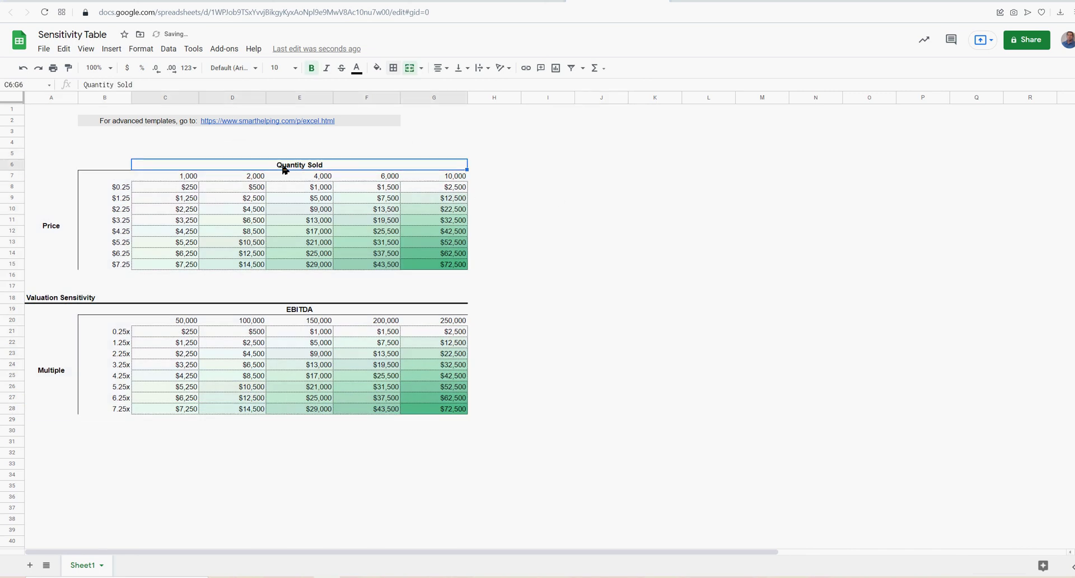
Paste the copied title row at A5 and change its text to Revenue Sensitivity
click(44, 155)
key(ctrl+v)
click(60, 155)
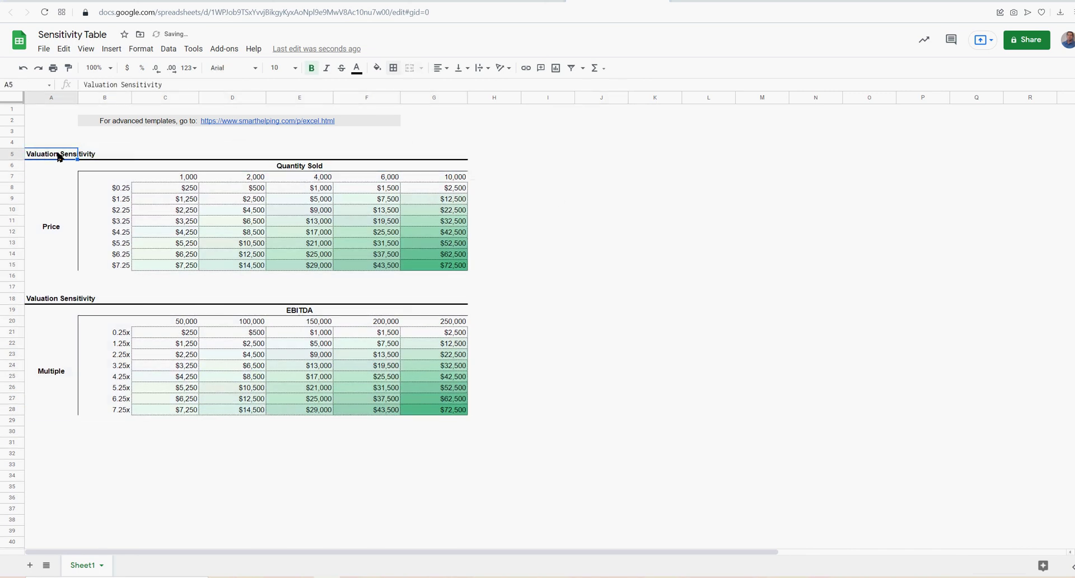
double_click(60, 155)
double_click(59, 155)
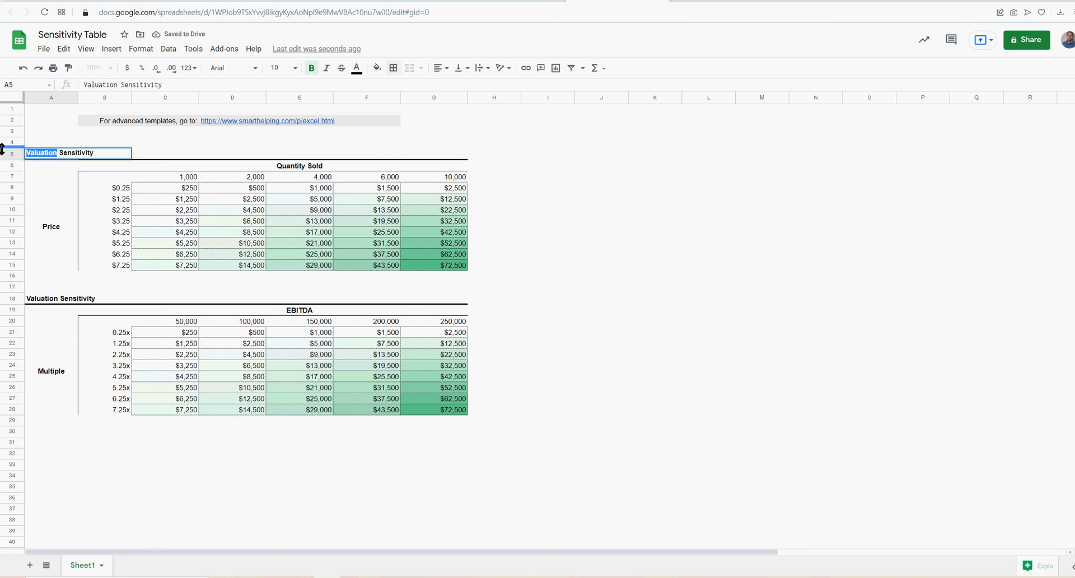
text(Revenue)
key(Return)
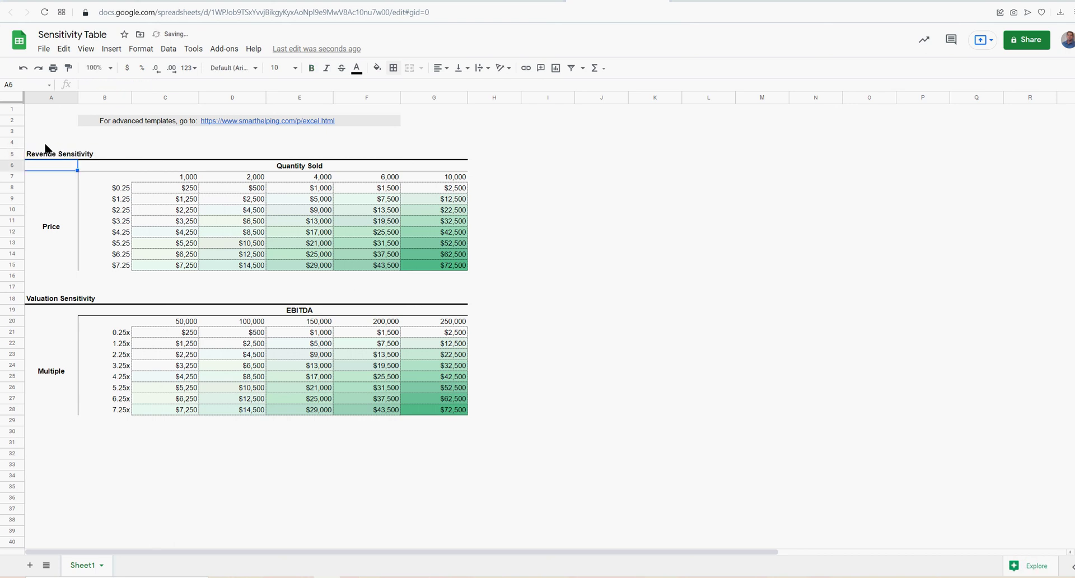
Extend the title in A5 to read Revenue Sensitivity Table
click(668, 310)
click(47, 154)
double_click(95, 155)
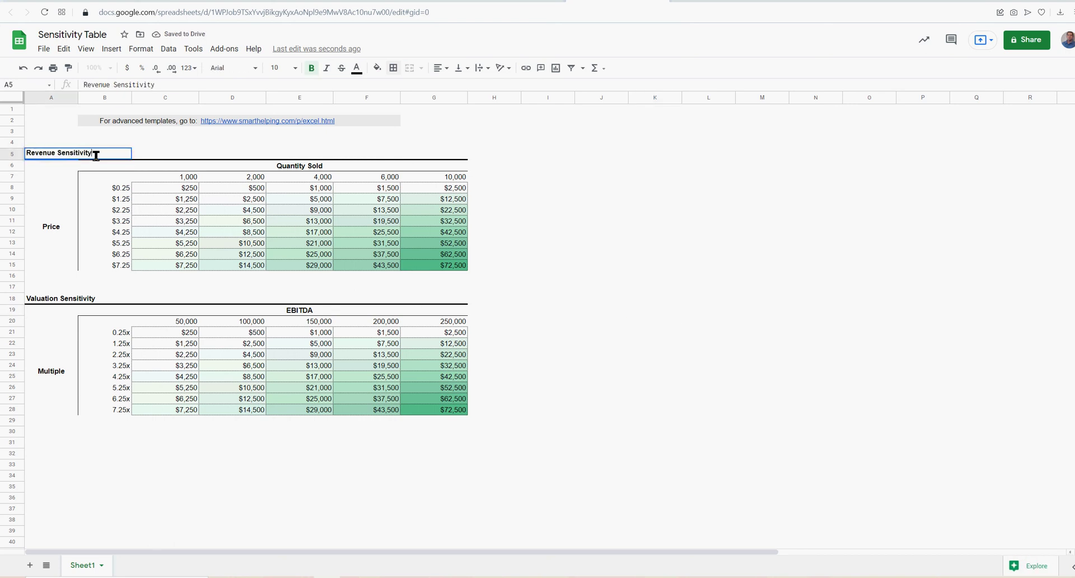
text(Table)
key(Return)
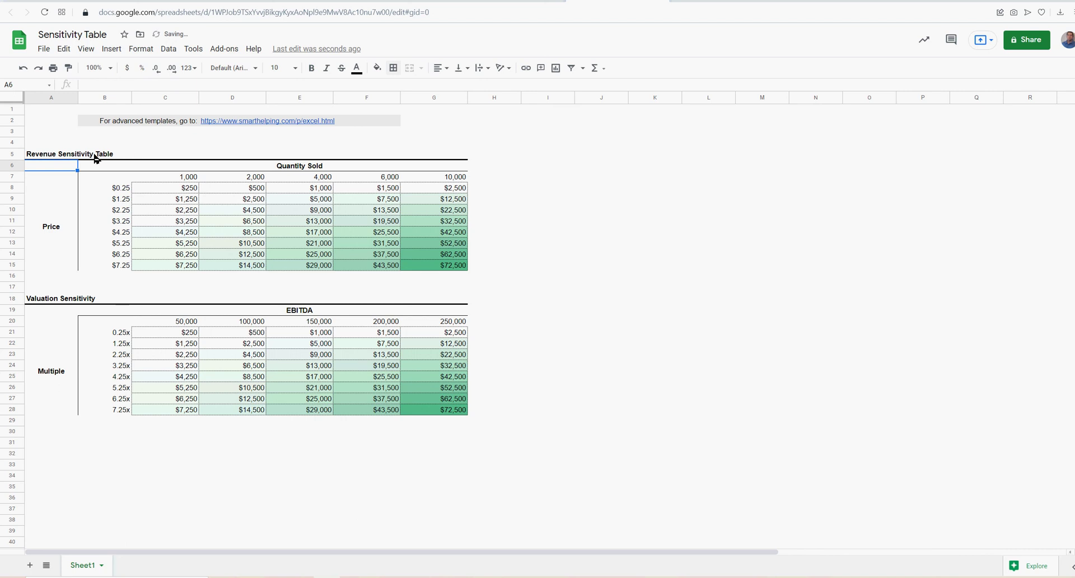
Extend the title in A18 to read Valuation Sensitivity Table
double_click(86, 298)
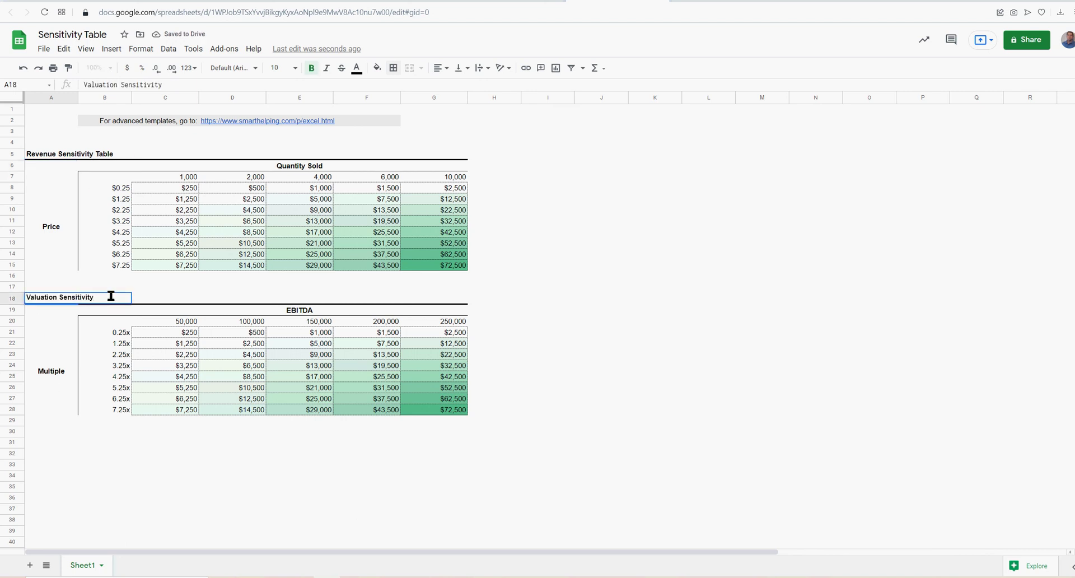
text(Table)
key(Return)
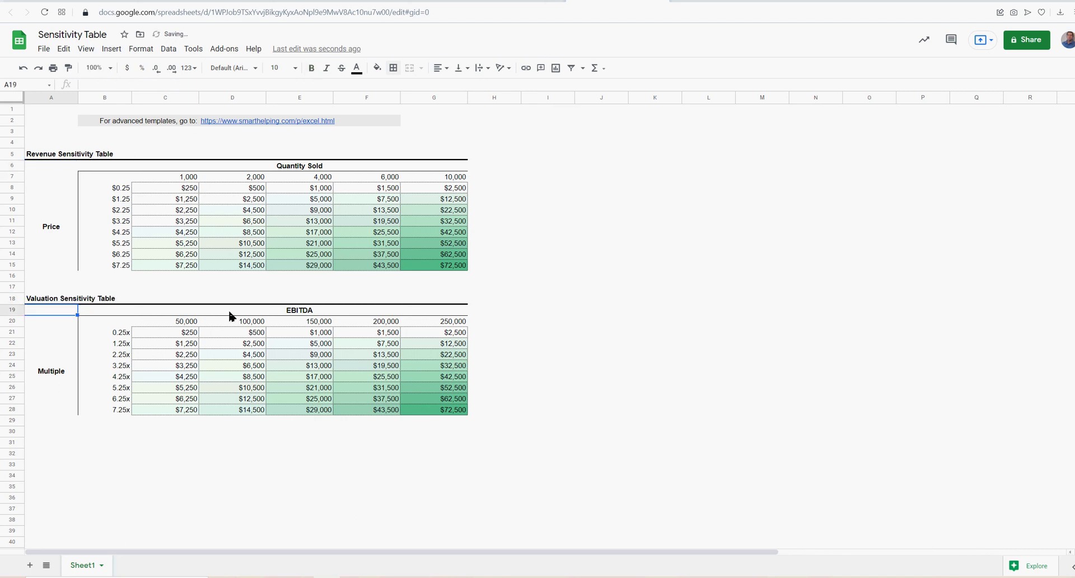
click(601, 350)
click(657, 277)
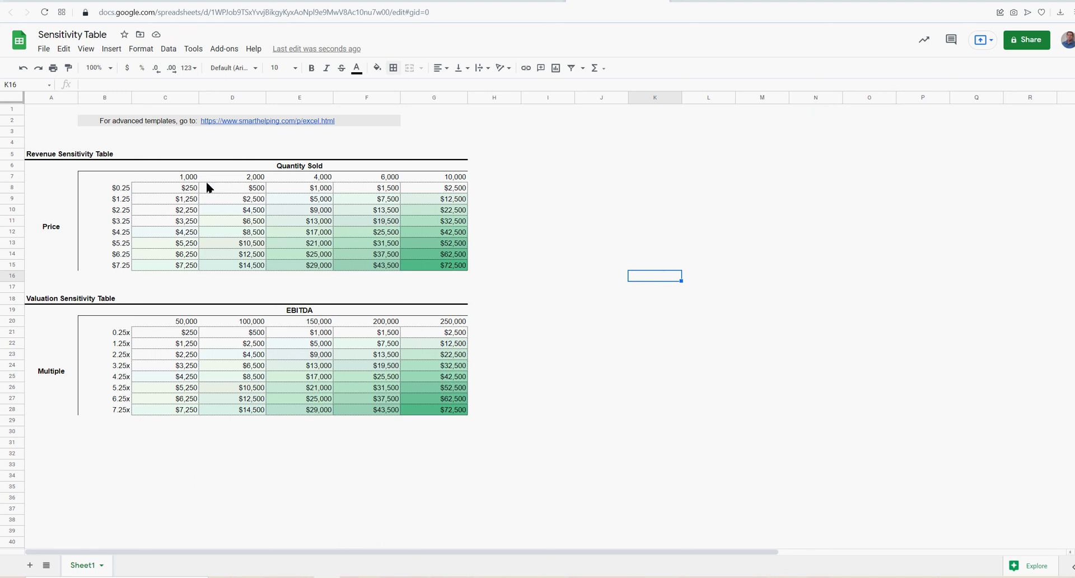
Examine how the quantities in row 7 and the prices in B8:B15 combine in the Revenue Sensitivity Table
click(188, 177)
click(235, 177)
click(302, 177)
click(297, 232)
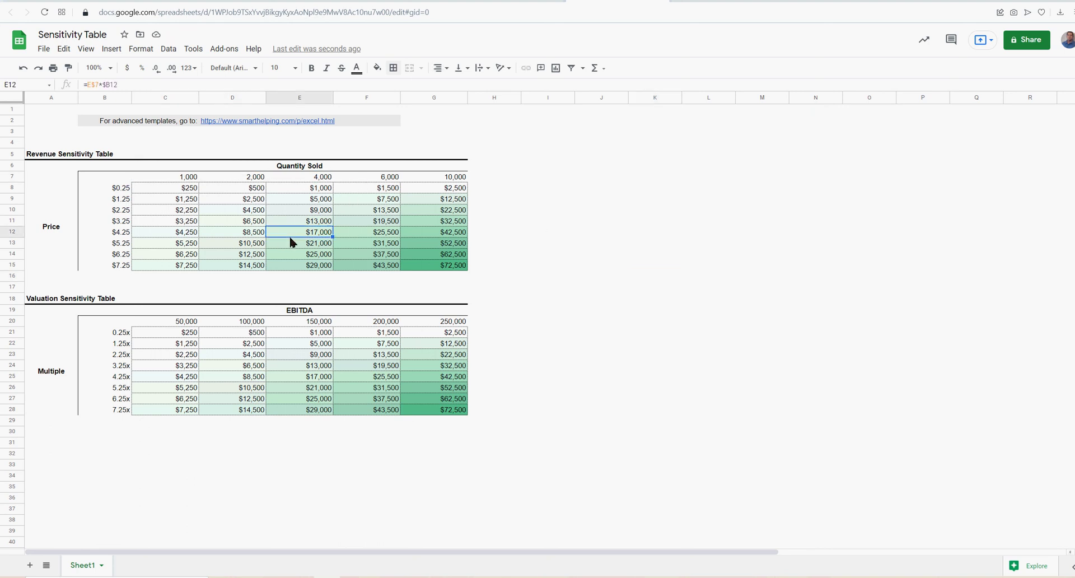
click(192, 177)
click(247, 178)
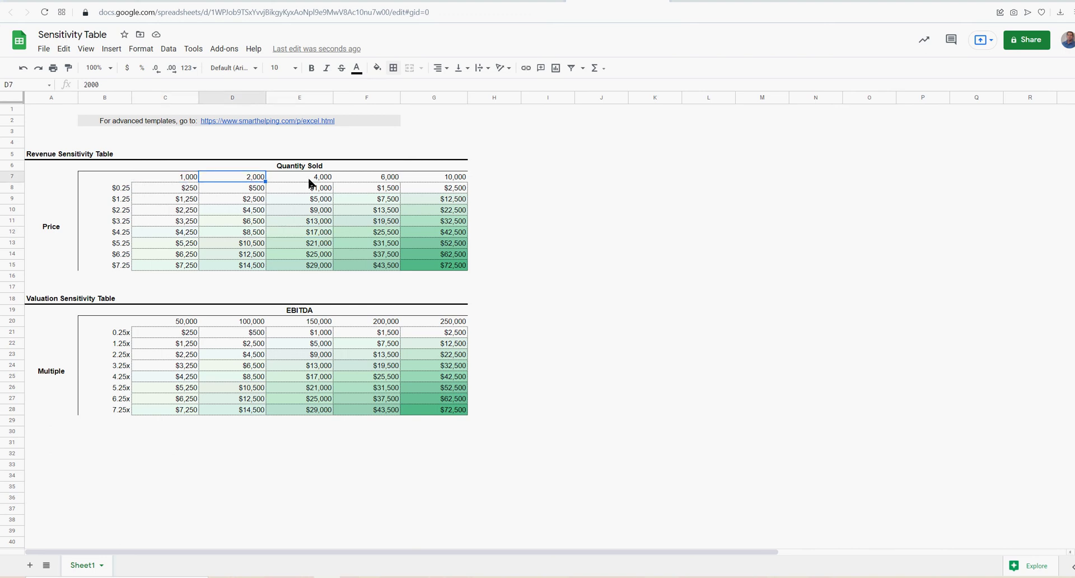
click(309, 177)
click(257, 179)
drag(119, 192, 120, 266)
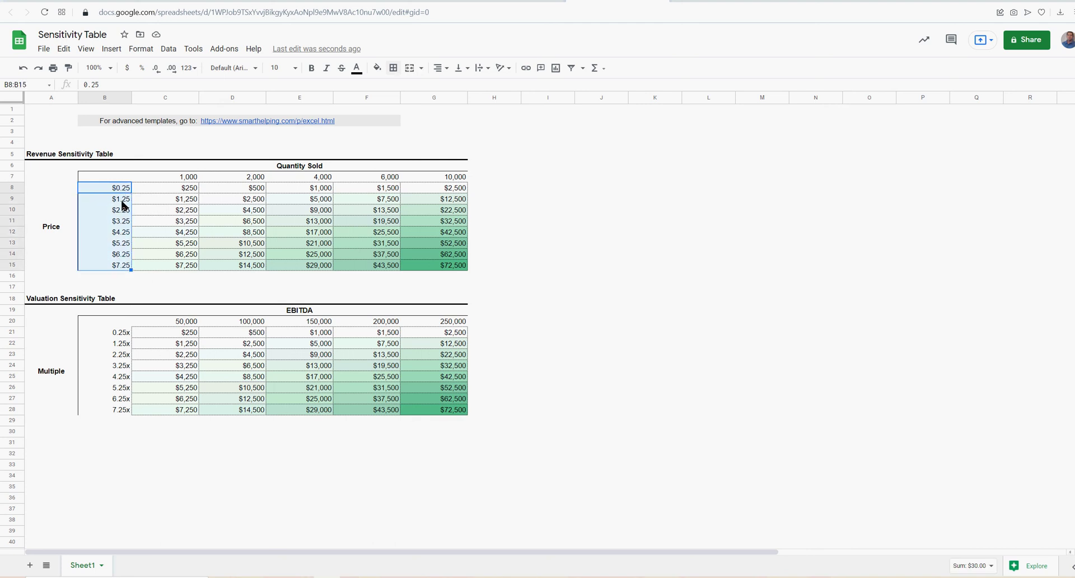
click(184, 201)
click(227, 203)
click(185, 194)
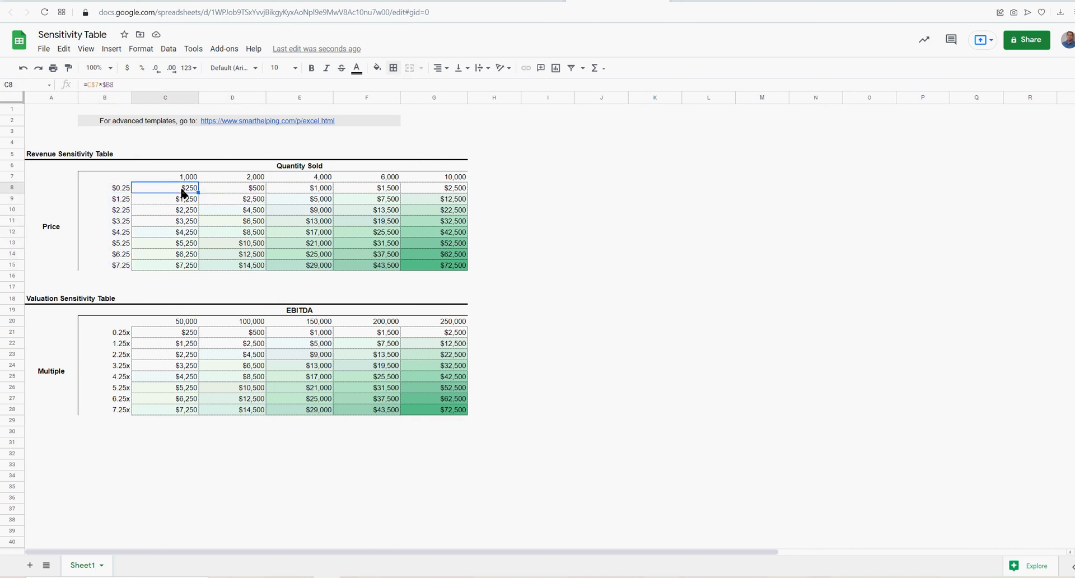
click(247, 222)
click(389, 178)
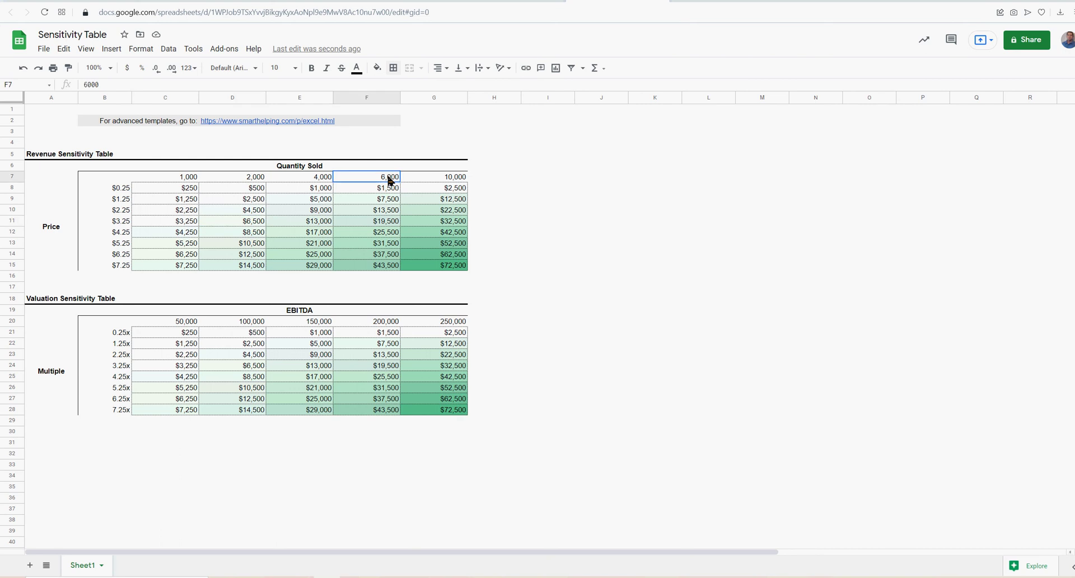
click(118, 247)
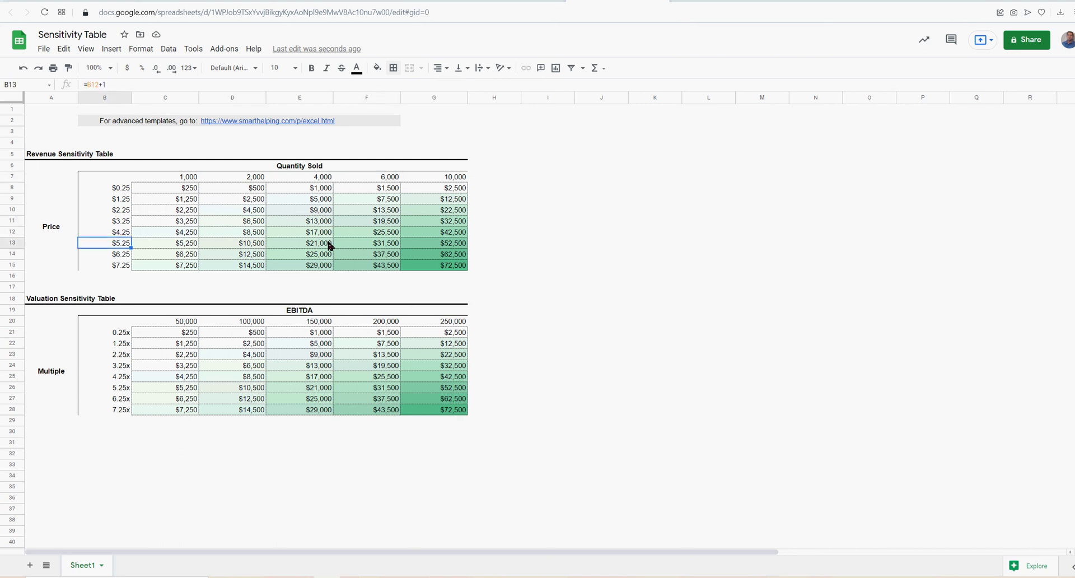
click(380, 246)
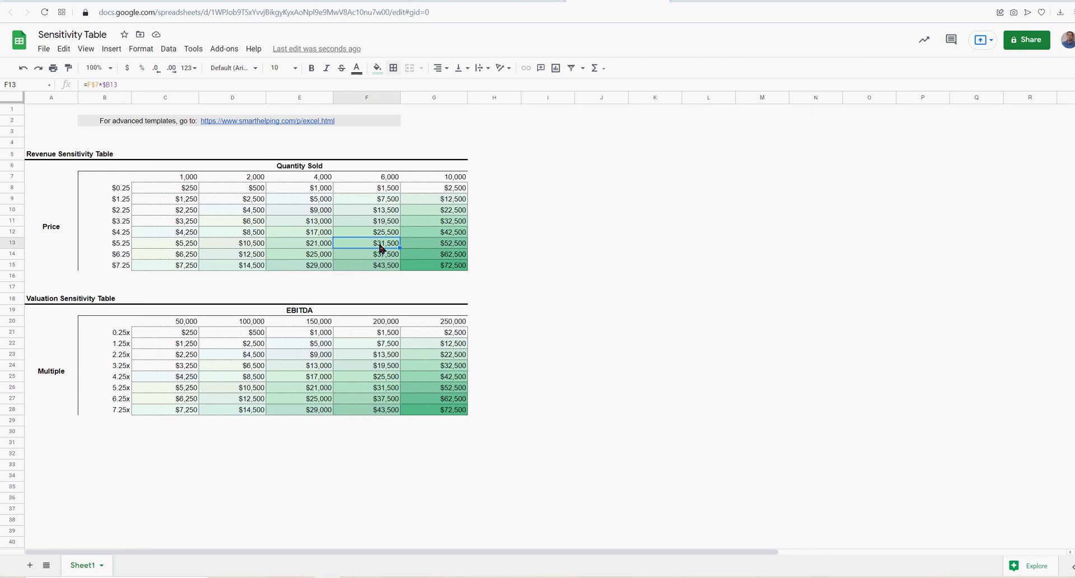
Examine the EBITDA headers, the multiples and the resulting values in the Valuation Sensitivity Table
click(301, 311)
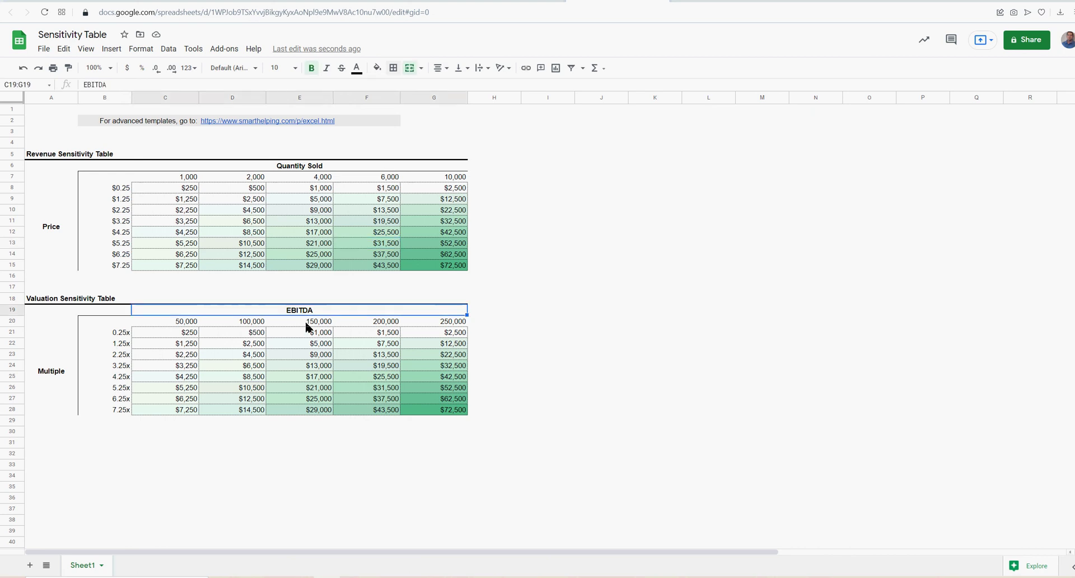
click(385, 322)
key(Right)
click(114, 367)
click(116, 398)
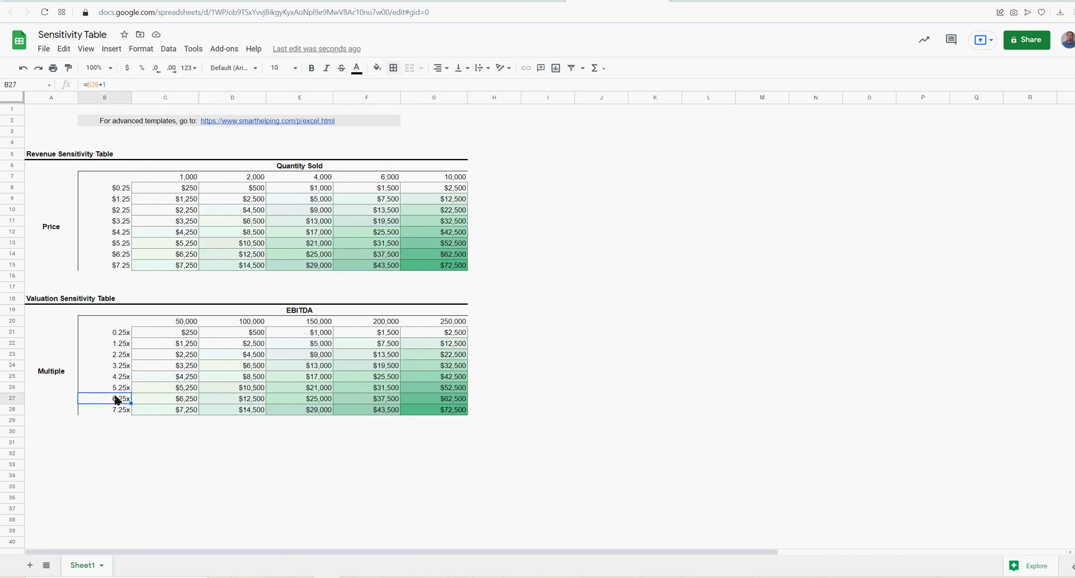
click(363, 388)
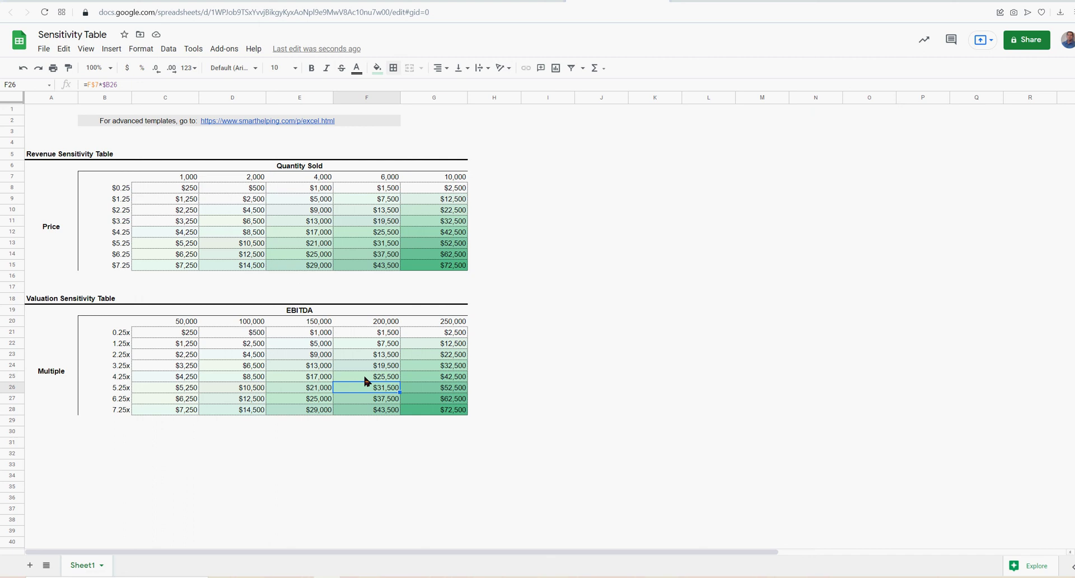
click(453, 413)
click(292, 359)
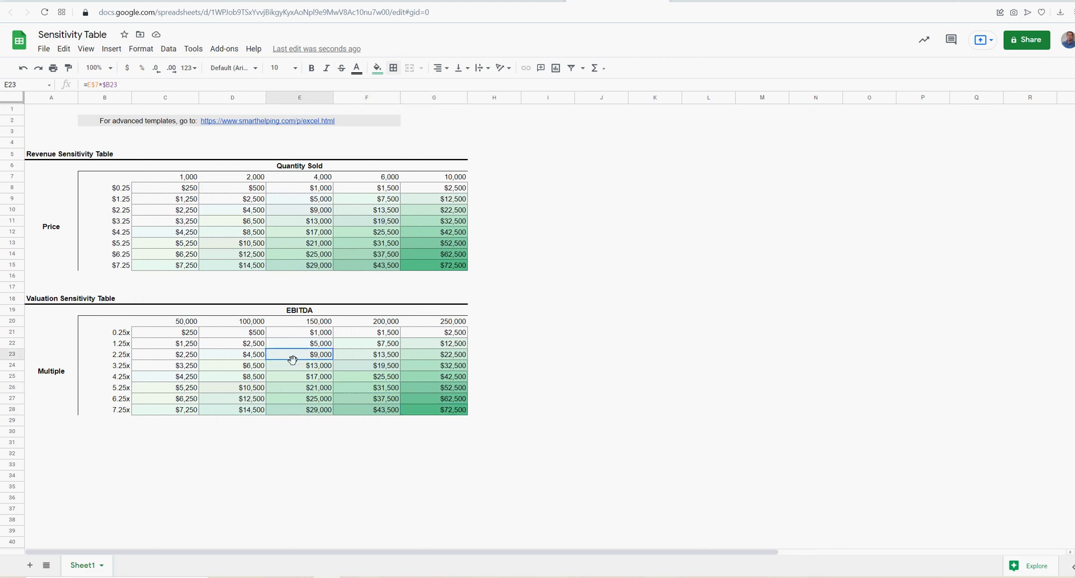
click(448, 414)
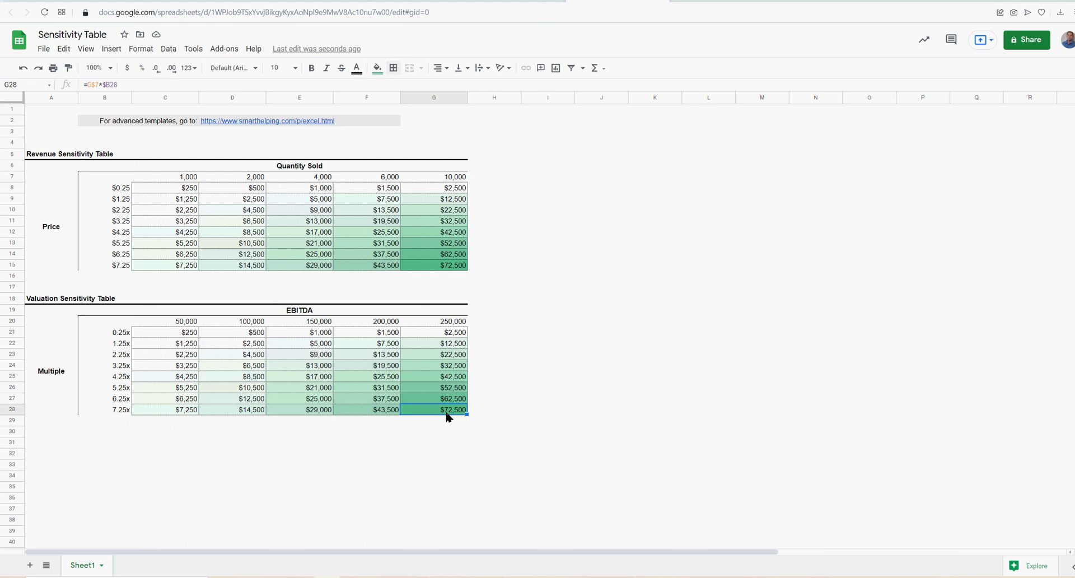
Compare the cell references in the formulas of G28, C8 and G15 across both tables
double_click(448, 415)
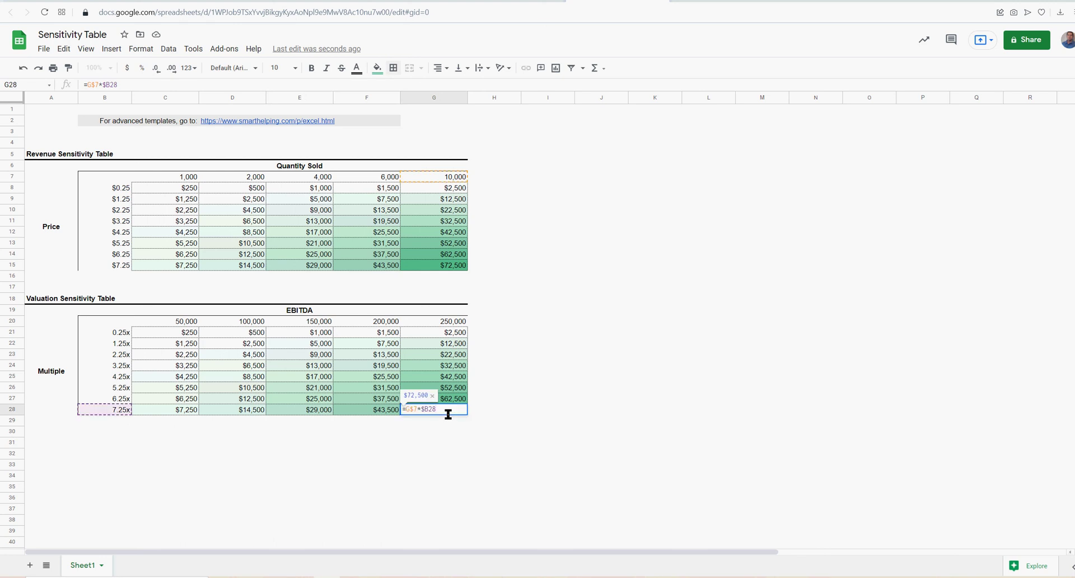
key(Return)
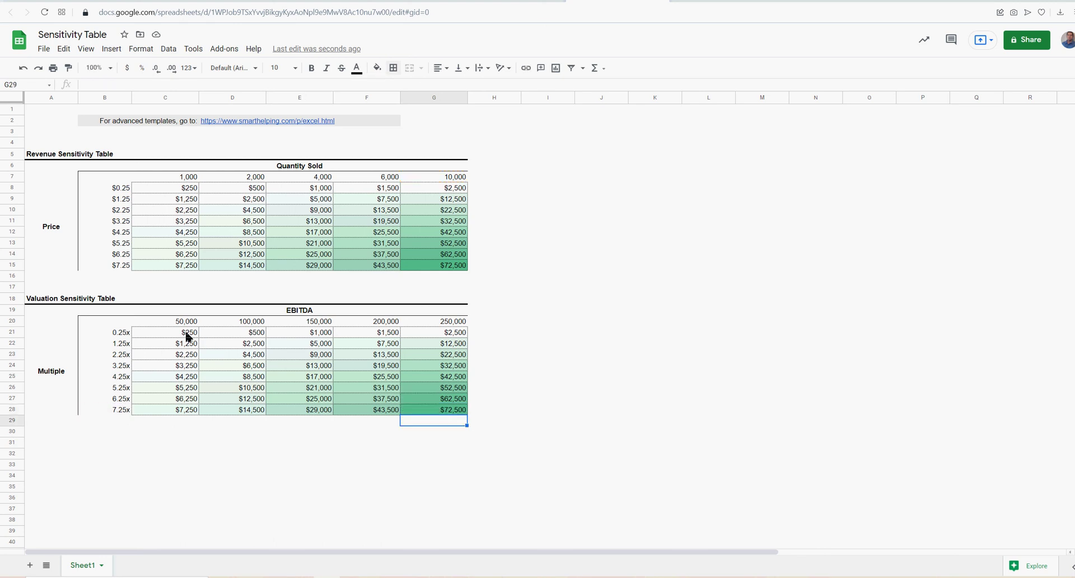
double_click(182, 188)
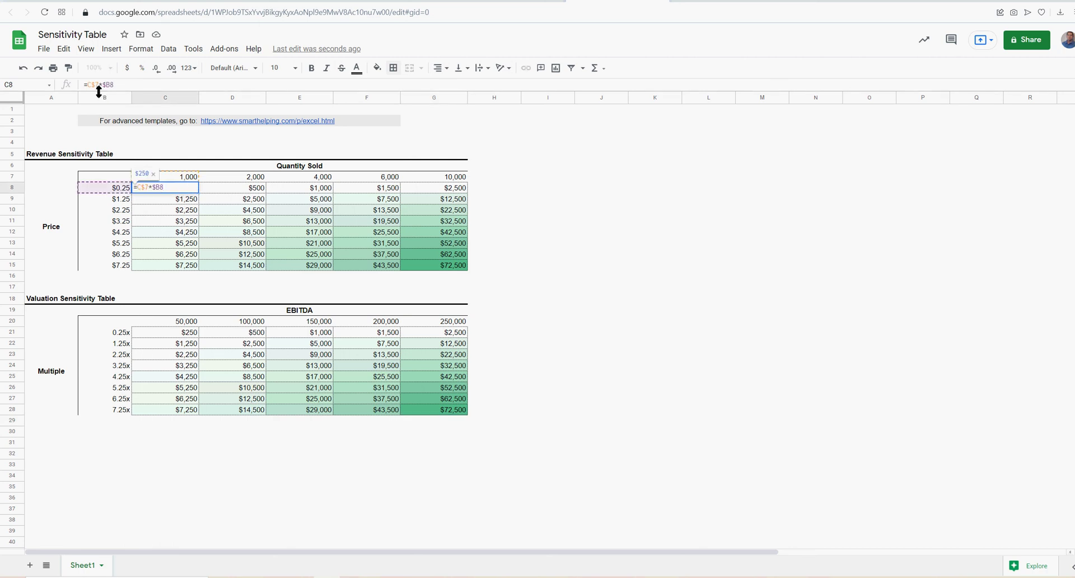
key(Return)
double_click(449, 267)
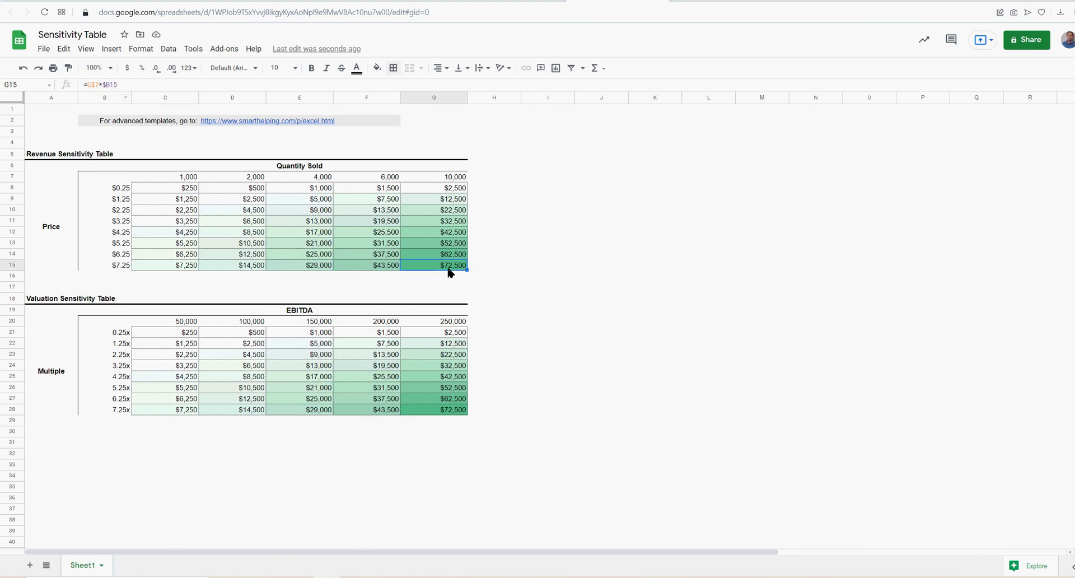
key(Return)
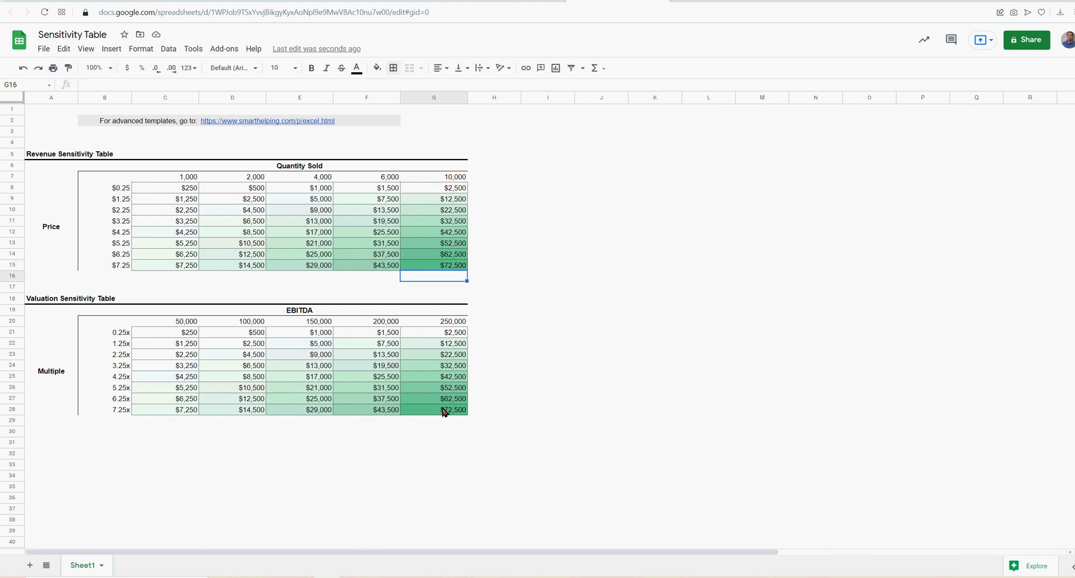
double_click(444, 409)
key(Return)
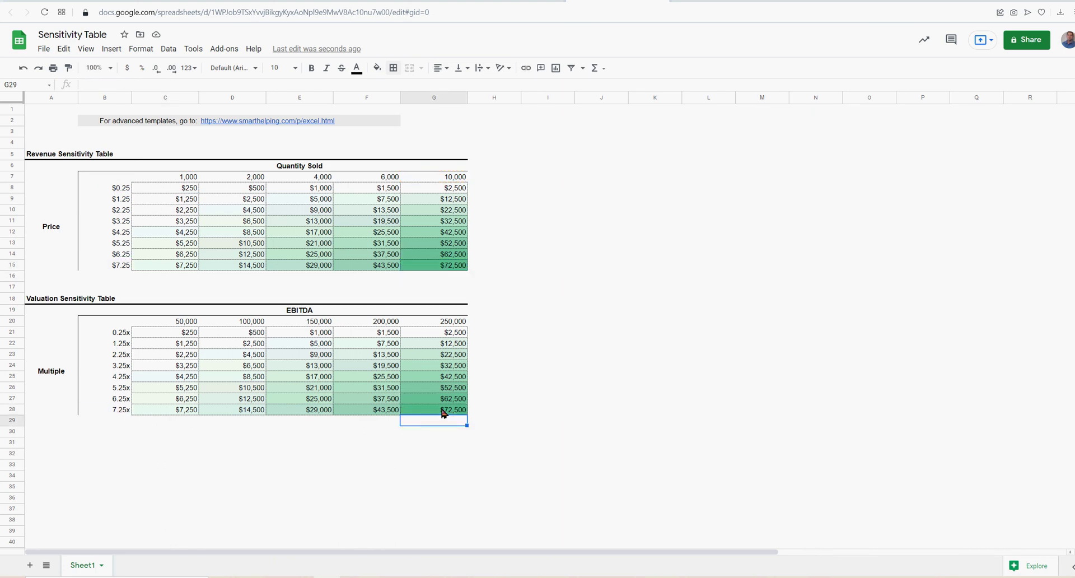
Change the formula in C21 to =C$20*$B21 so it refers to the EBITDA header row
double_click(179, 333)
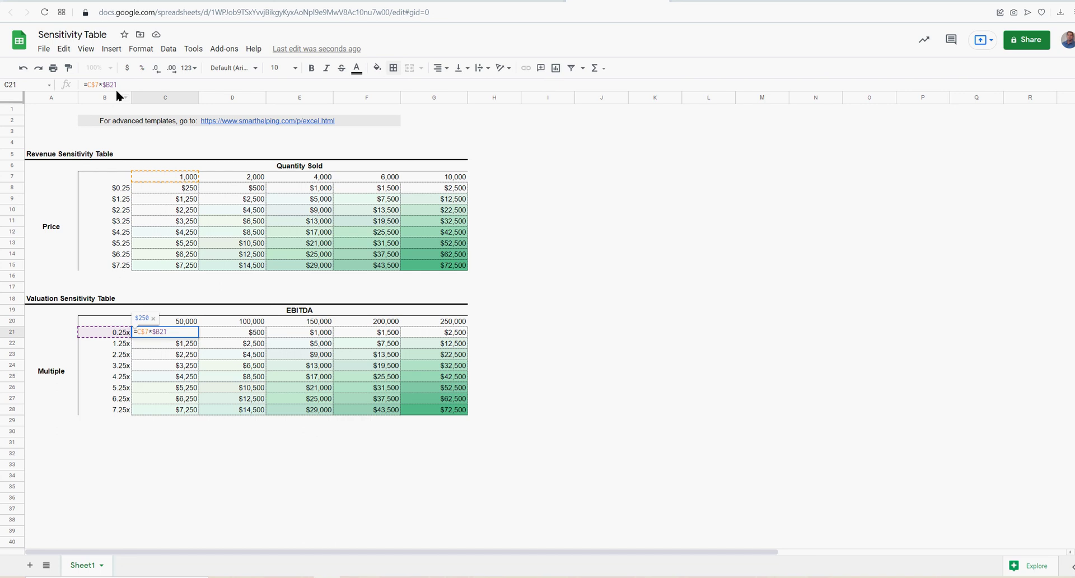
click(99, 84)
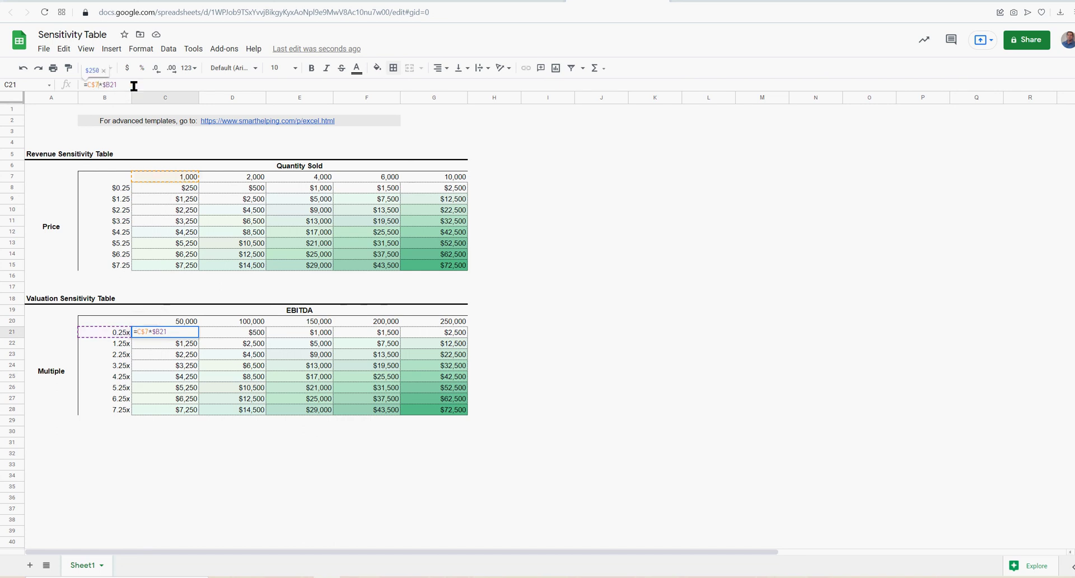
key(BackSpace)
text(20)
key(Return)
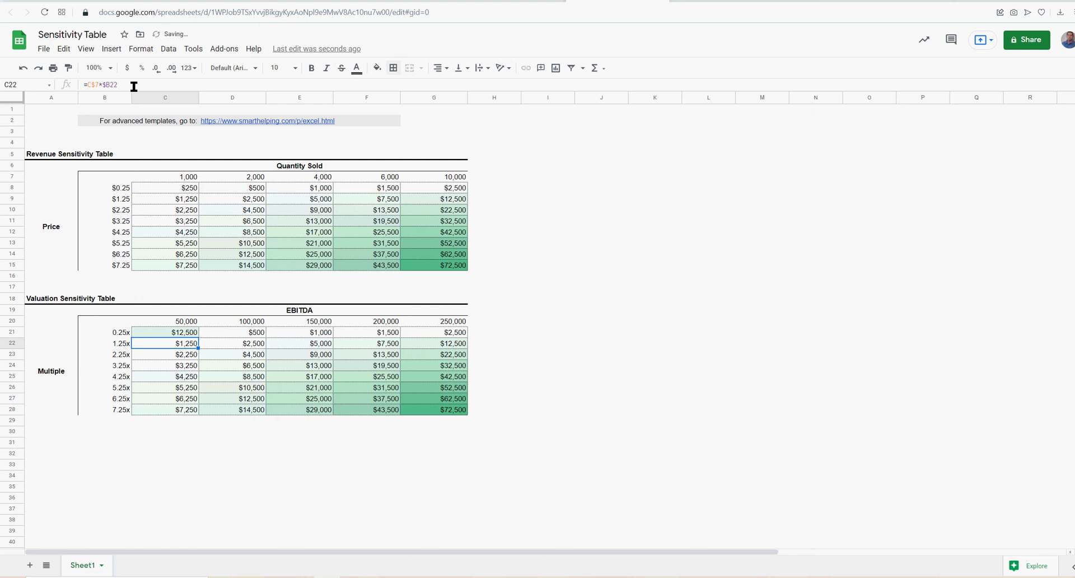
Fill the corrected formula from C21 across the whole valuation grid C21:G28
click(193, 334)
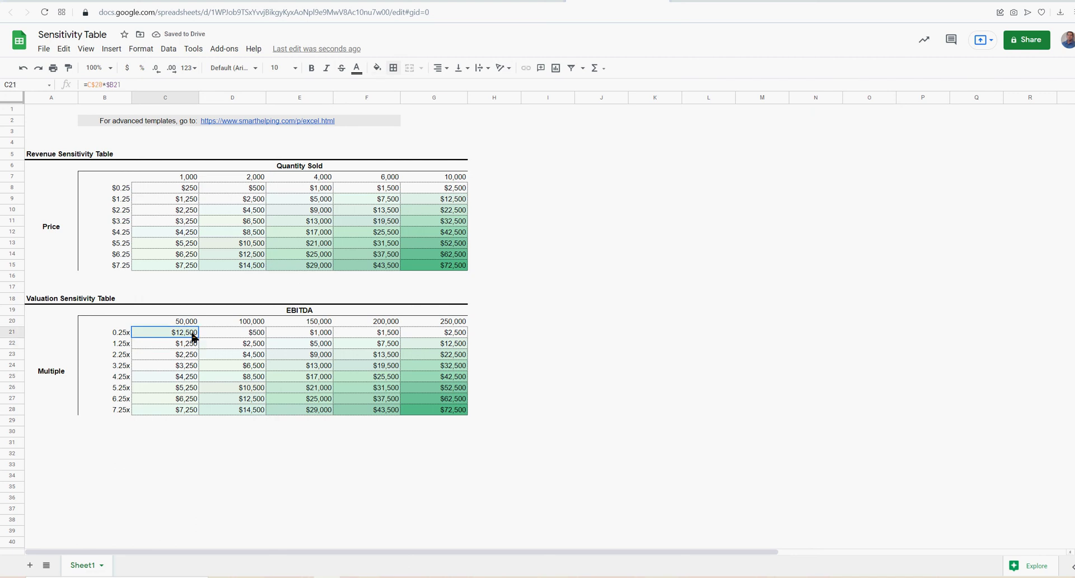
drag(199, 338, 469, 409)
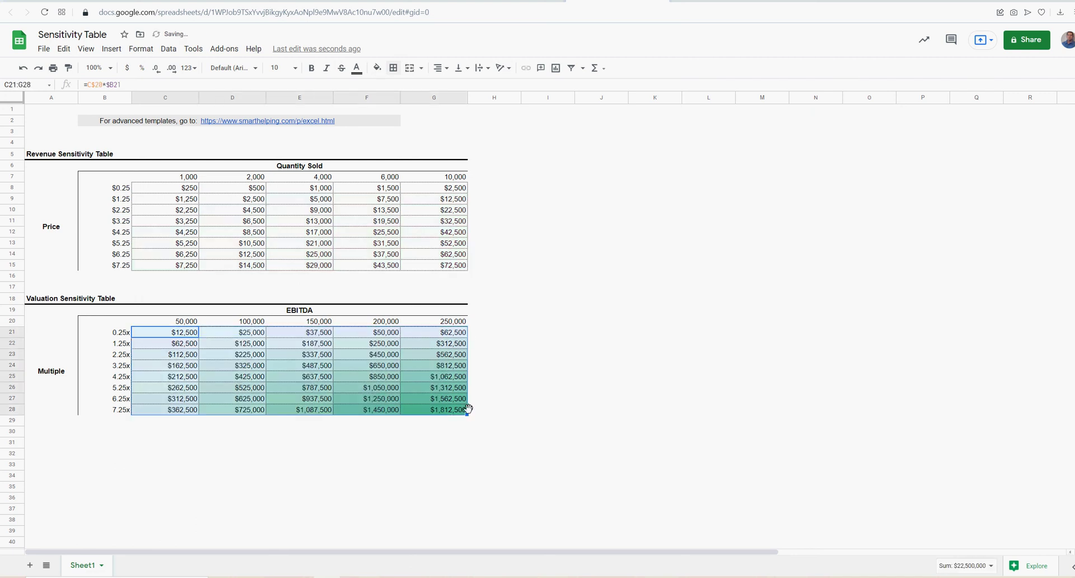
click(437, 379)
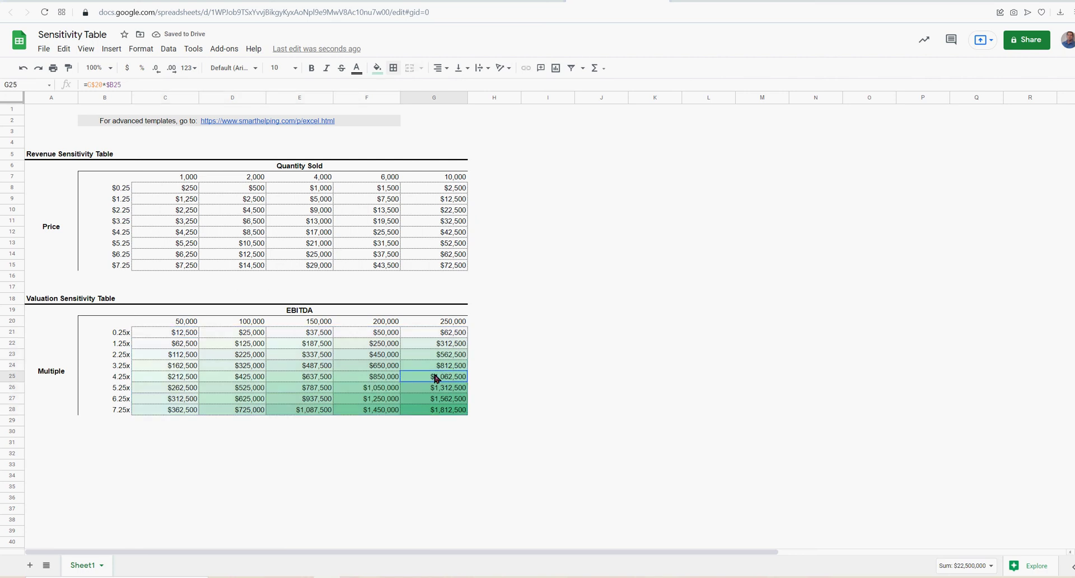
click(23, 69)
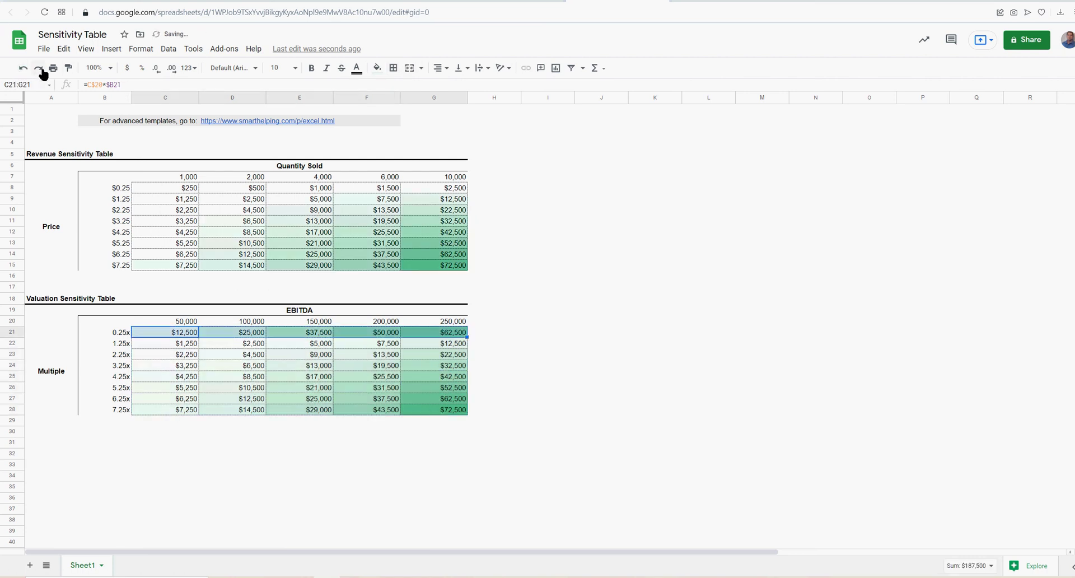
click(39, 68)
Limit the existing color scale rule to the revenue grid C8:G15 by removing C21:G28 from its range
drag(175, 191, 432, 263)
click(141, 49)
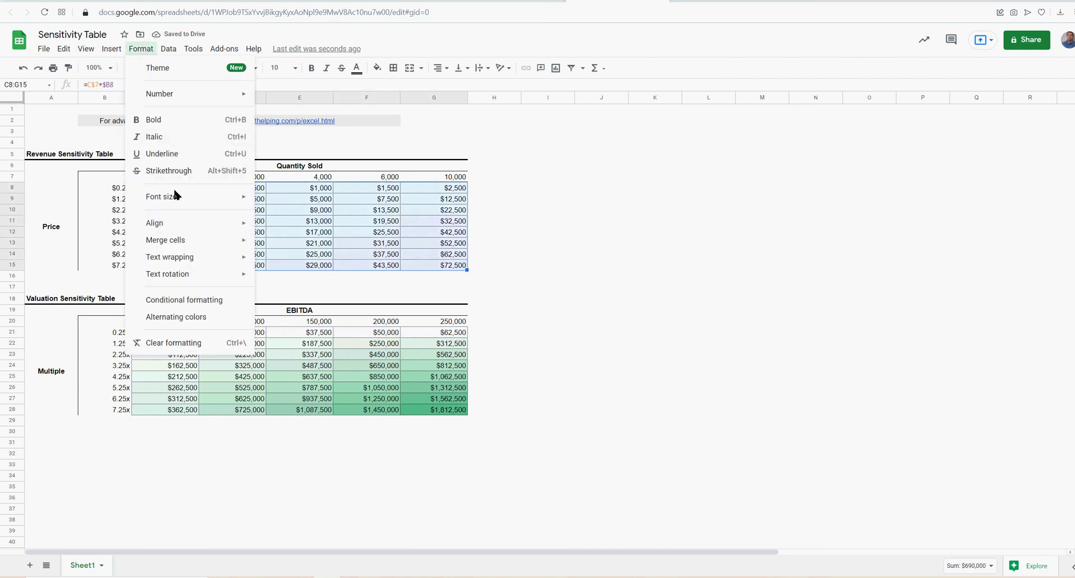
click(185, 301)
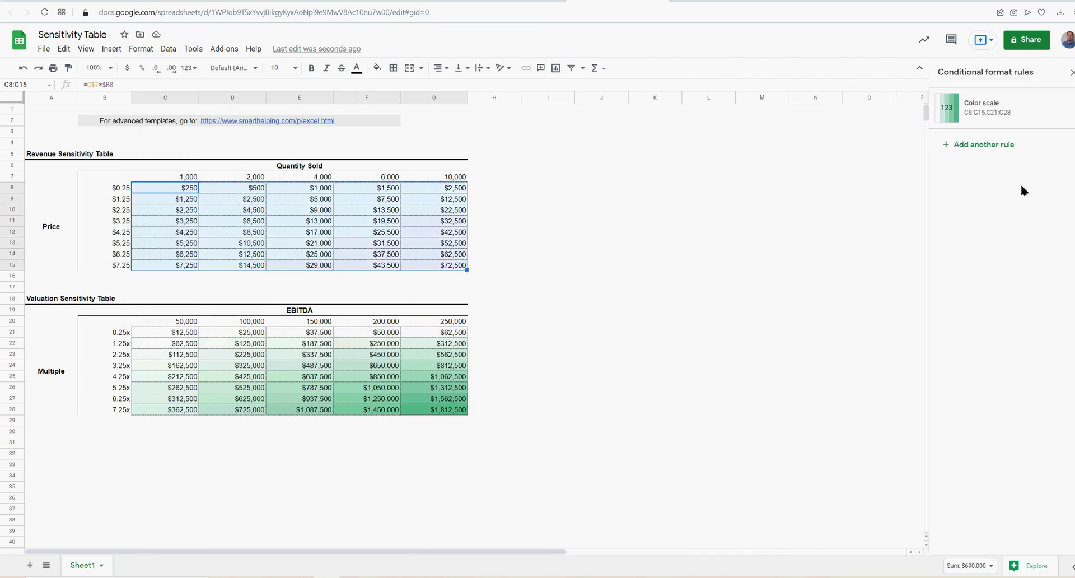
click(987, 115)
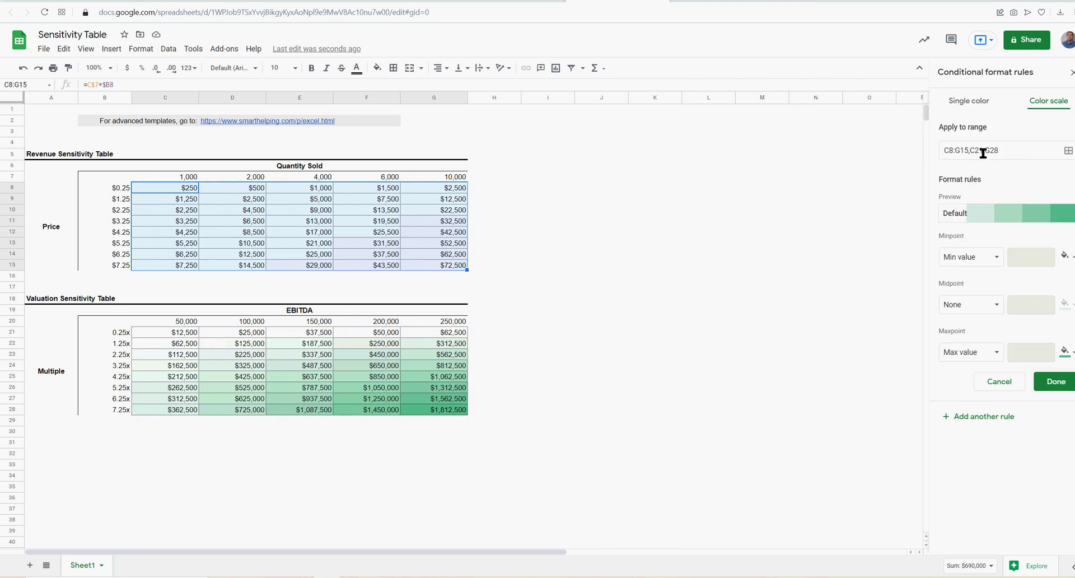
drag(970, 150, 1020, 151)
key(BackSpace)
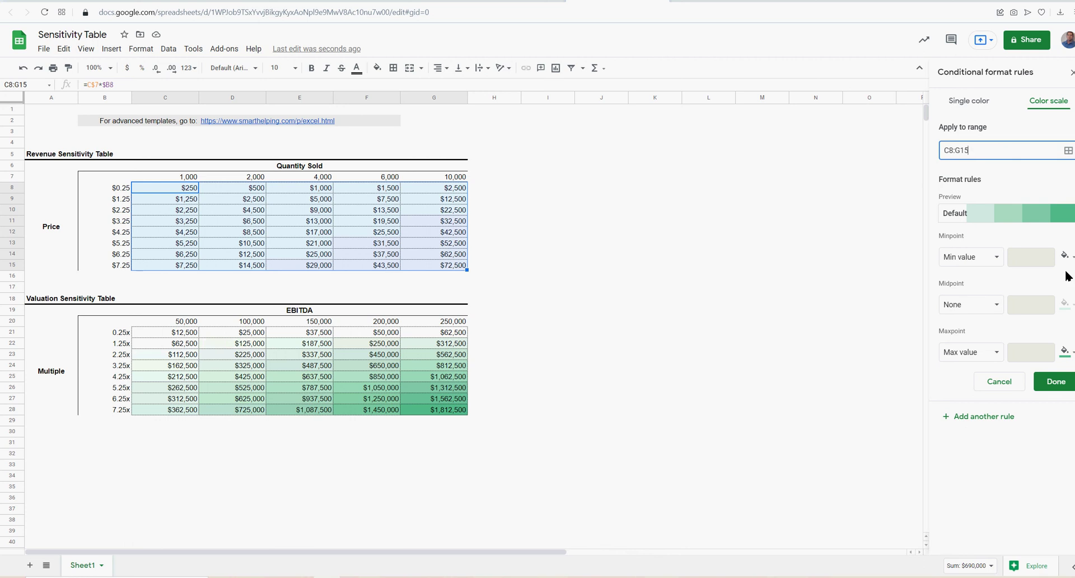
click(1053, 382)
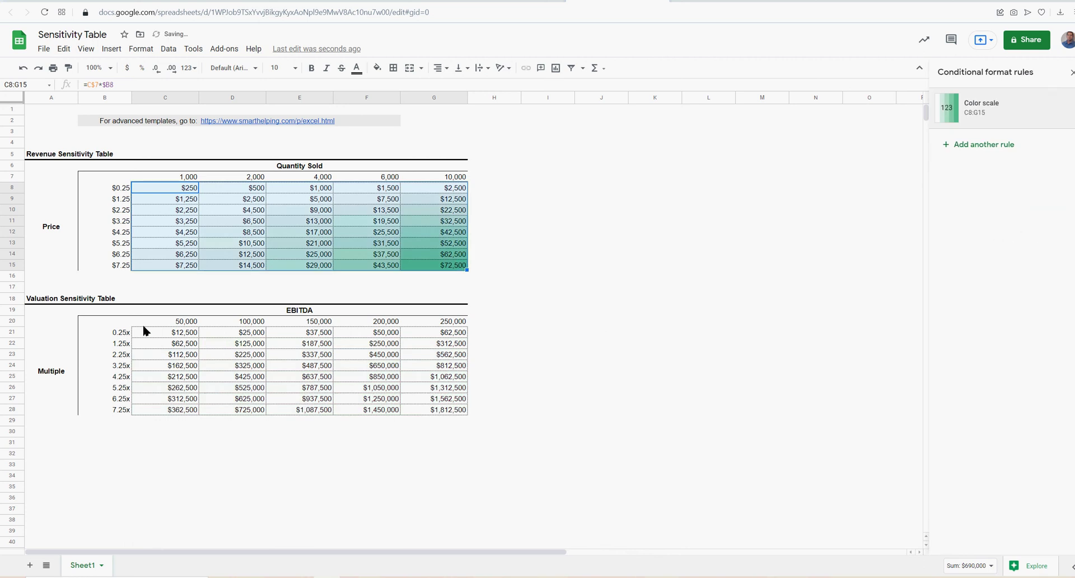
Add a white-to-green color scale rule to the valuation grid C21:G28
drag(148, 331, 434, 411)
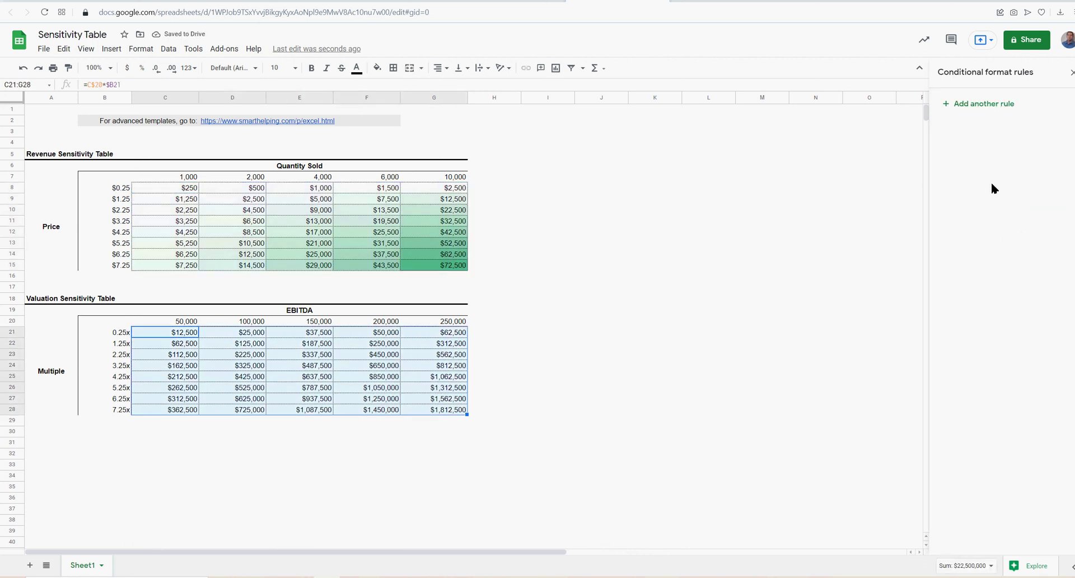
click(976, 106)
click(1049, 107)
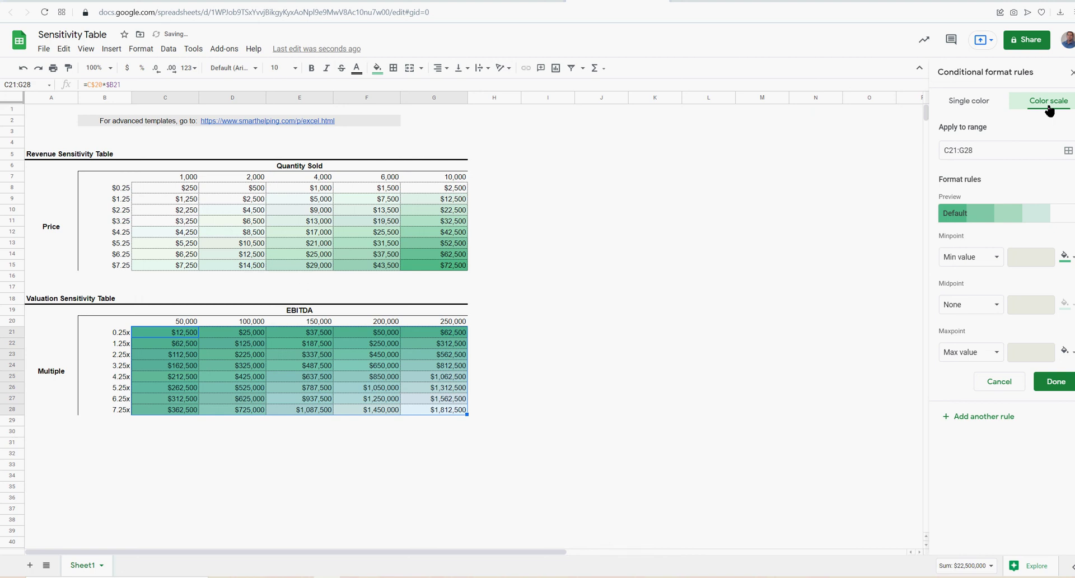
click(1027, 215)
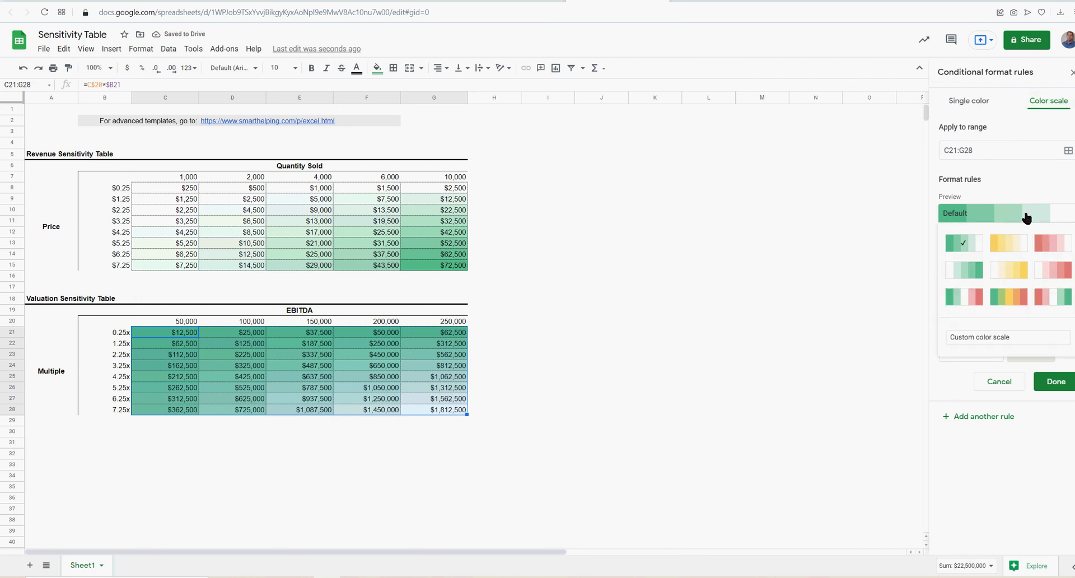
click(974, 275)
click(1051, 383)
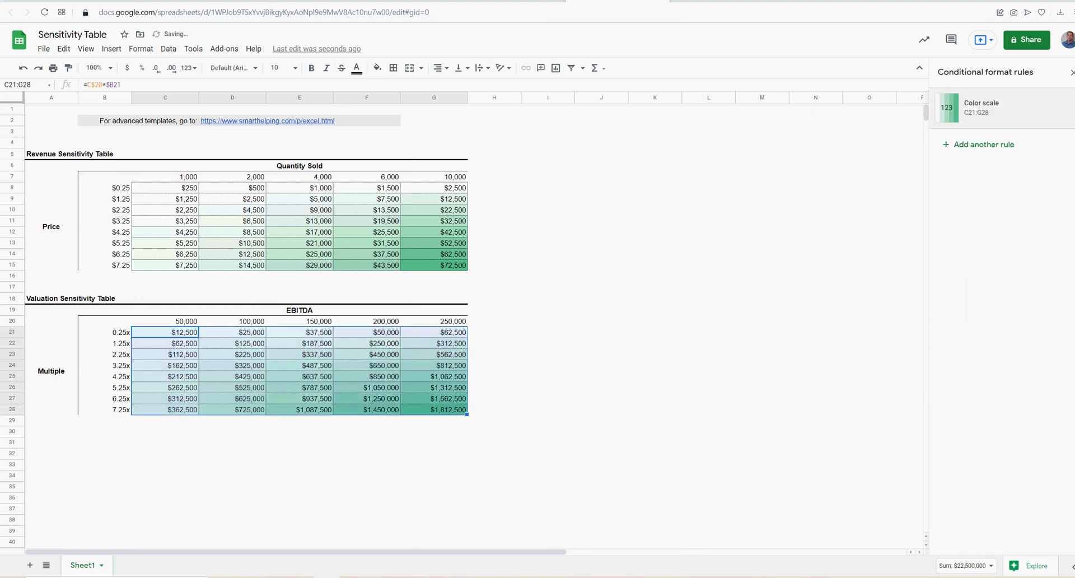
click(1072, 72)
click(762, 288)
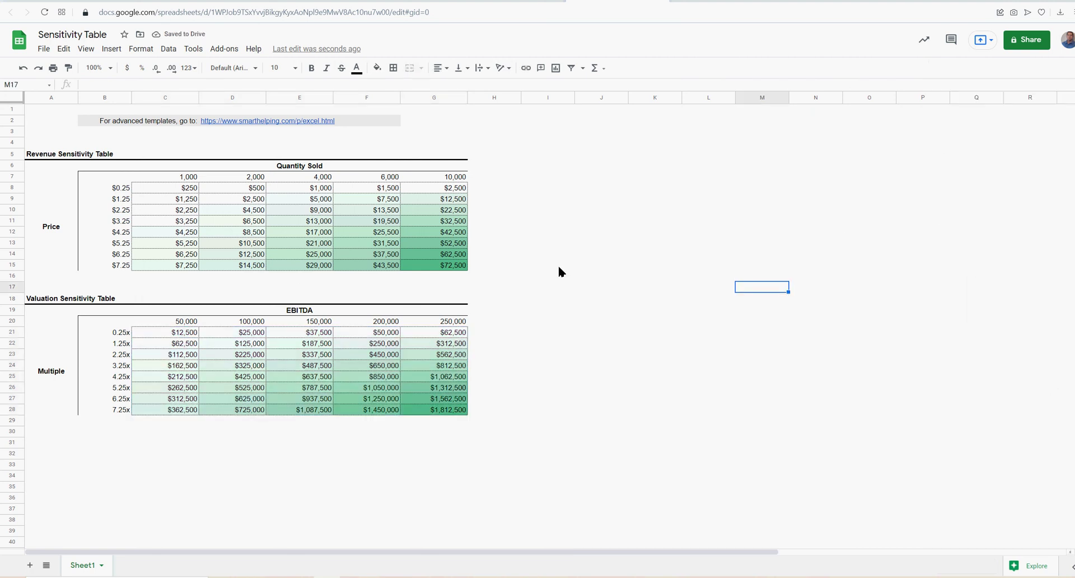
click(52, 157)
click(44, 302)
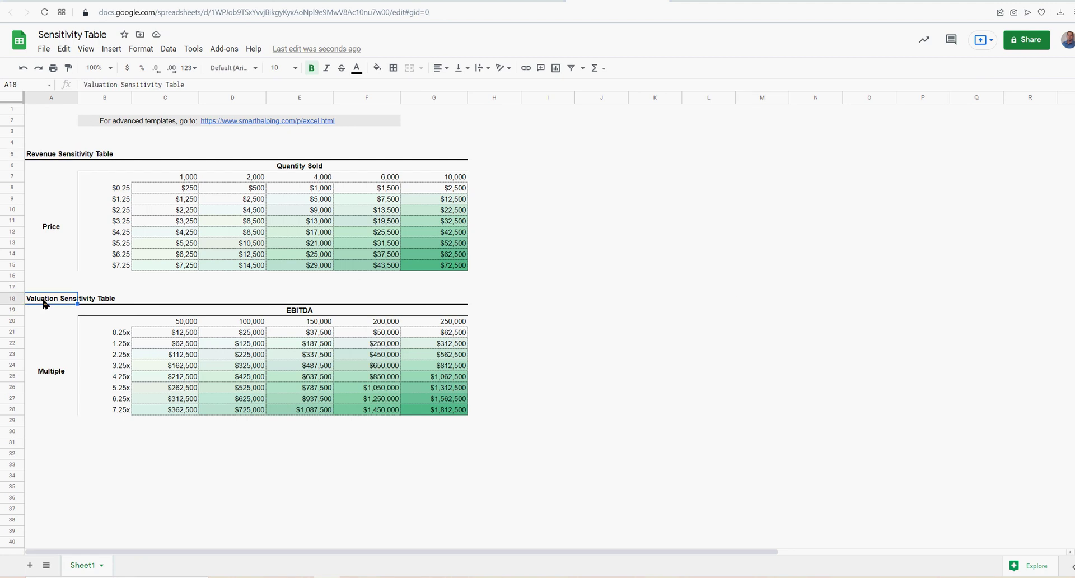
click(117, 335)
drag(119, 347, 111, 415)
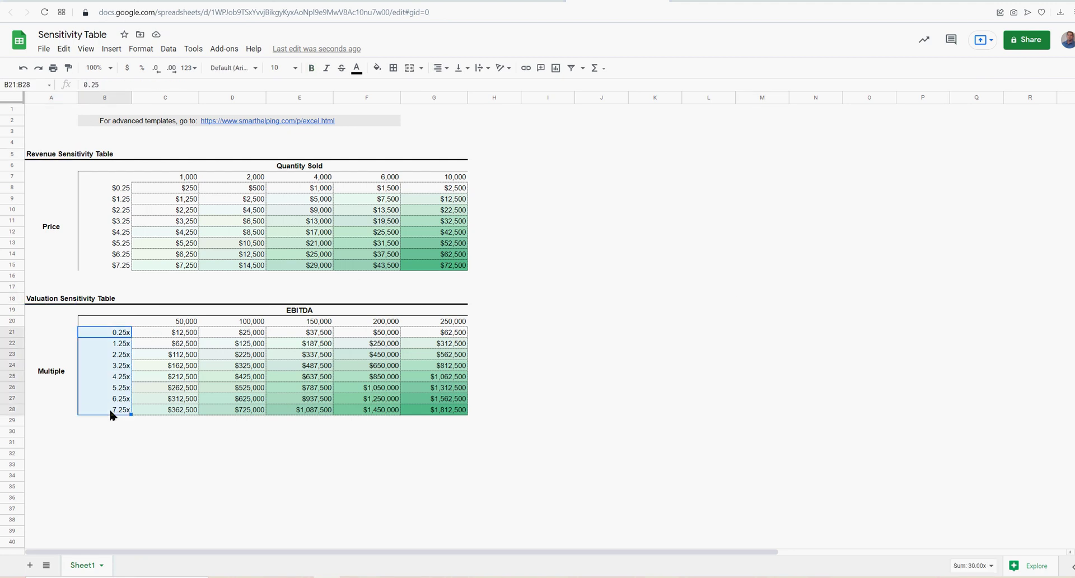
Shade the quantity header C7:G7 and the price column B8:B15 light yellow
mouse_move(164, 176)
mouse_down()
mouse_move(418, 179)
mouse_move(188, 176)
mouse_up()
click(442, 177)
click(378, 67)
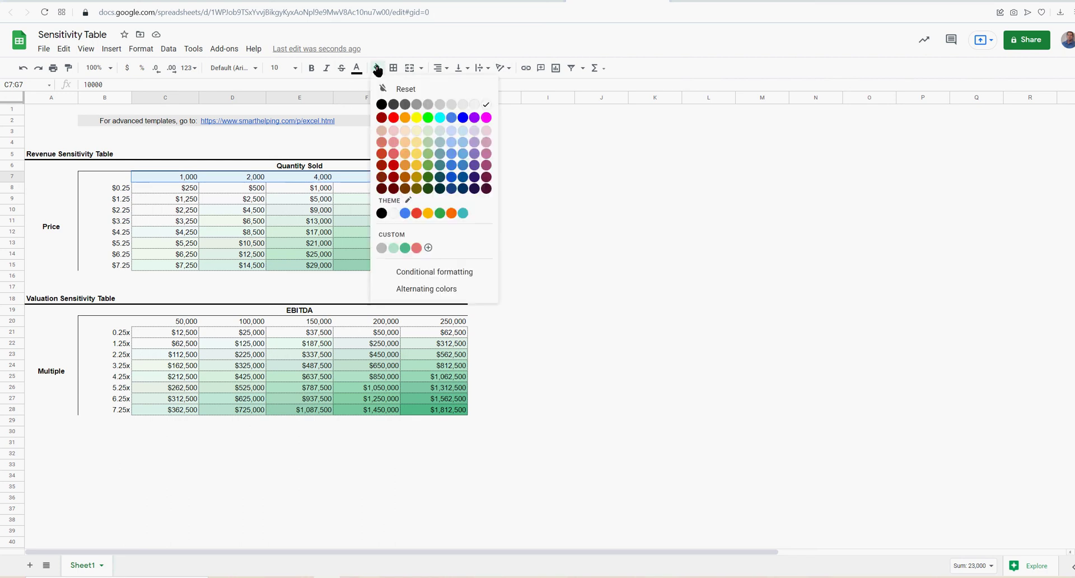
click(421, 129)
drag(119, 189, 119, 265)
click(377, 69)
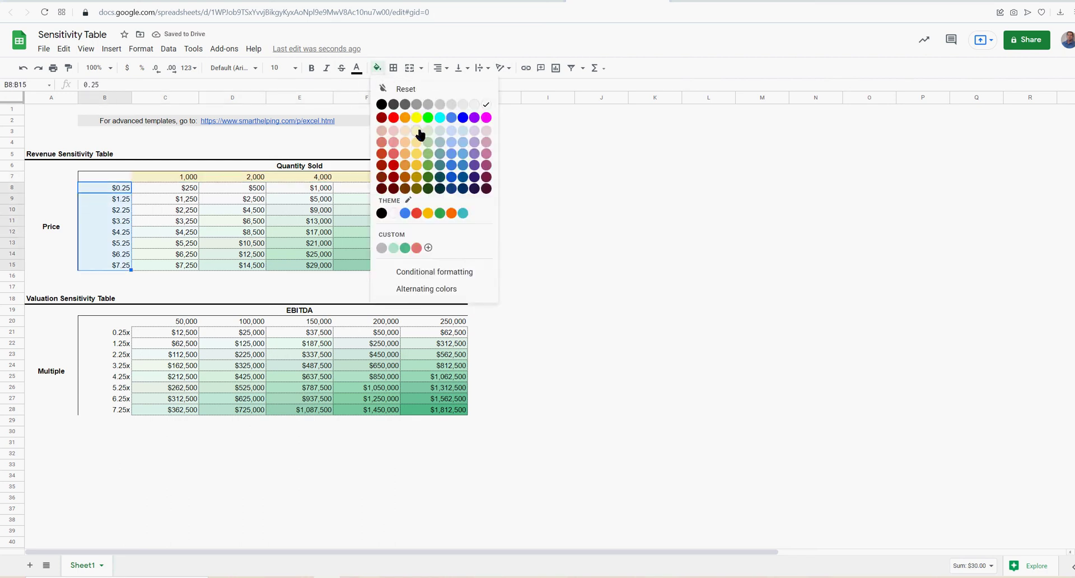
click(421, 128)
Set the text color of the prices in B8:B15 and the quantities in C7:G7 to blue
click(356, 68)
click(442, 112)
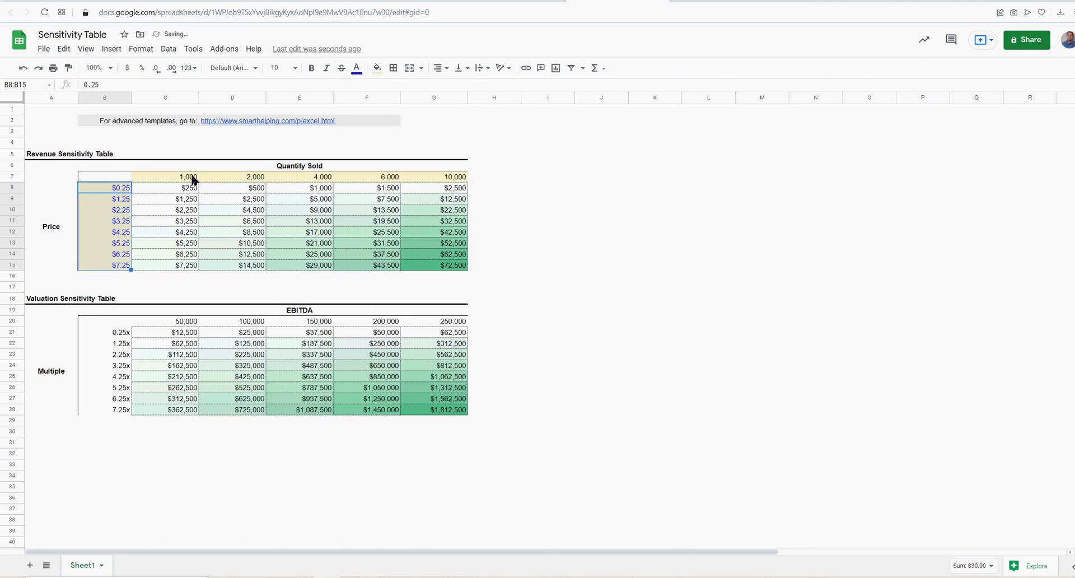
drag(188, 176, 437, 178)
click(356, 68)
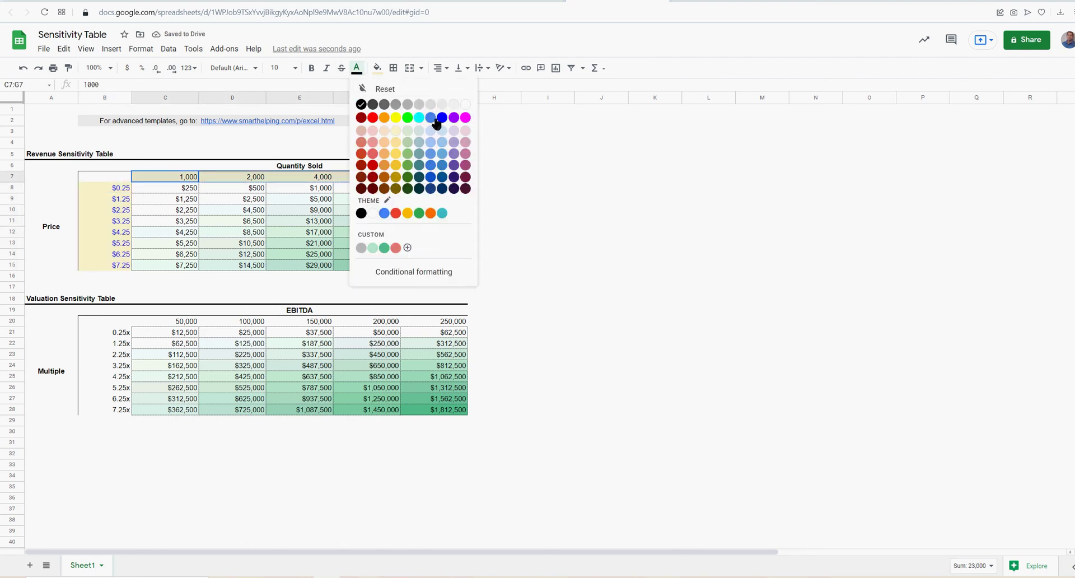
click(442, 112)
Give the EBITDA header cells C20:G20 a light yellow fill and blue text
drag(158, 323, 395, 325)
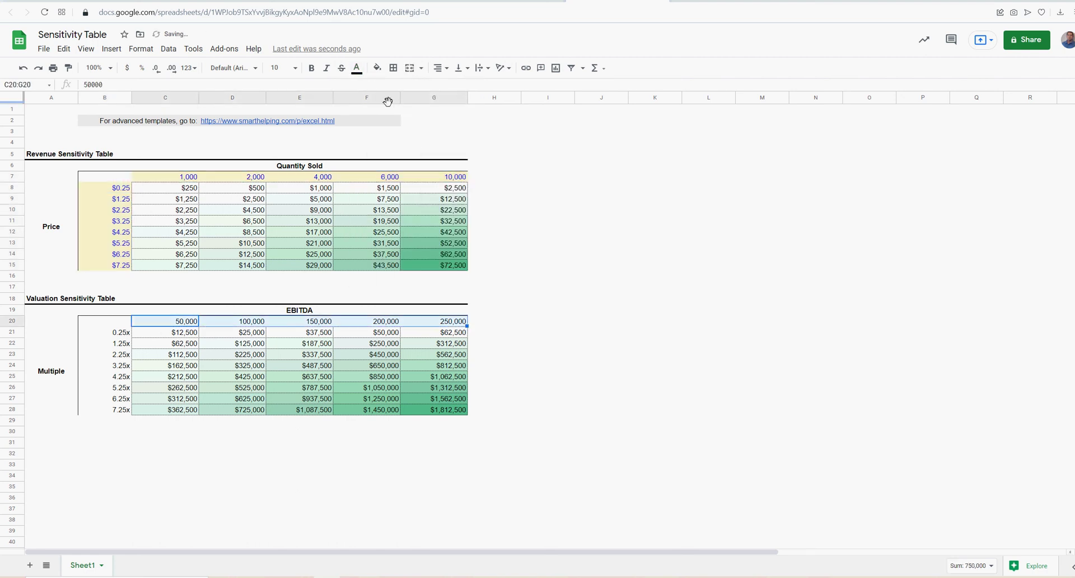
click(376, 70)
click(419, 130)
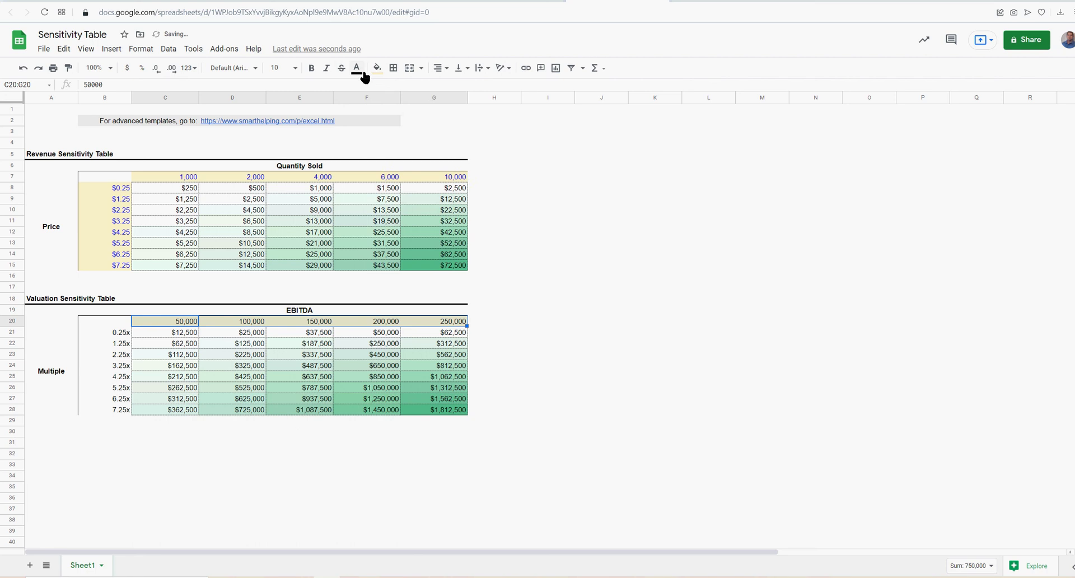
click(356, 68)
click(446, 115)
Give the multiples in B21:B28 a light yellow fill and blue text
drag(121, 331, 116, 413)
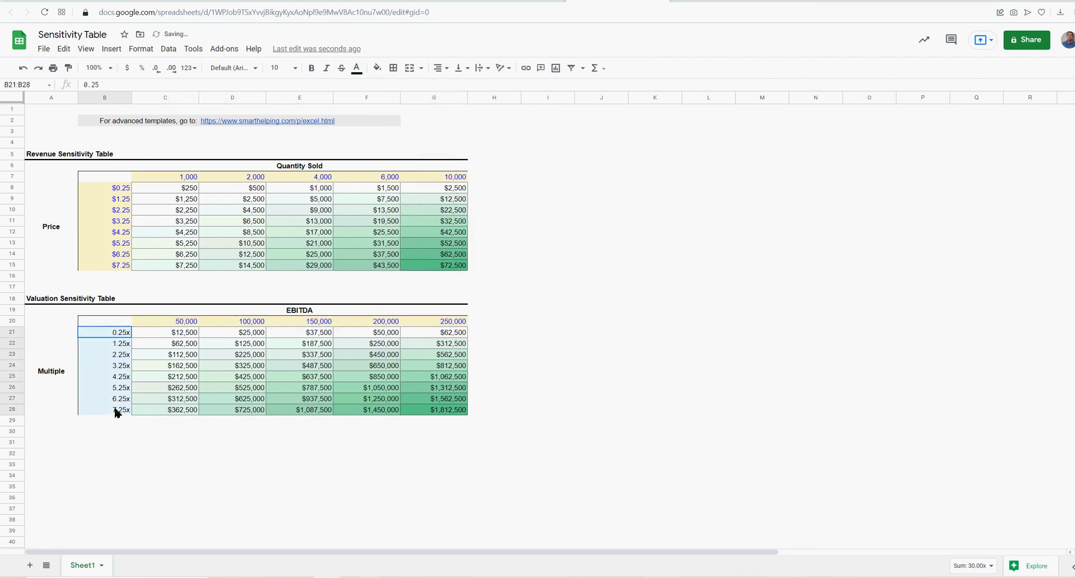
click(377, 67)
click(419, 122)
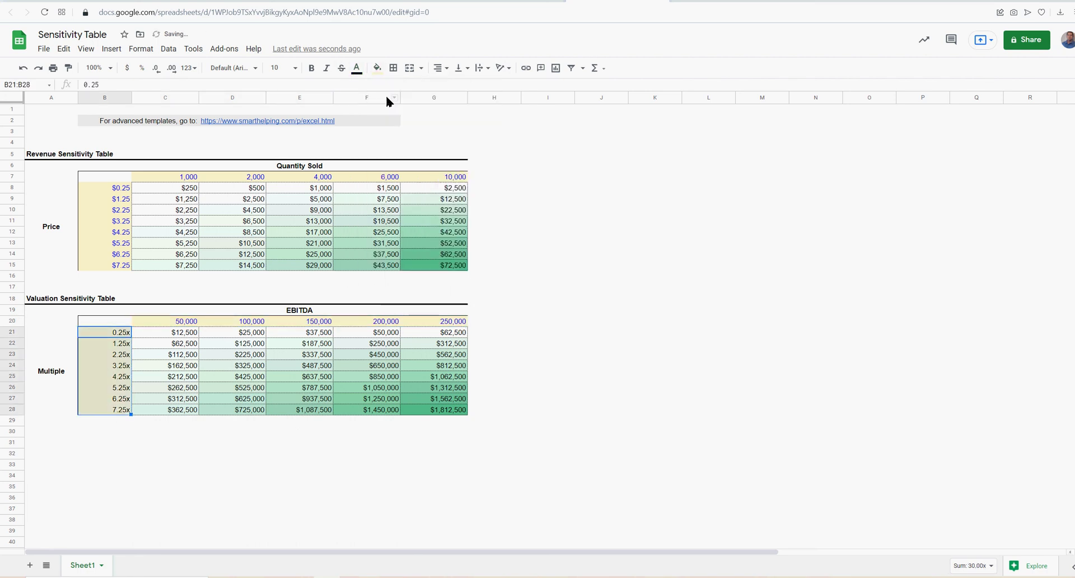
click(357, 68)
click(444, 119)
click(685, 288)
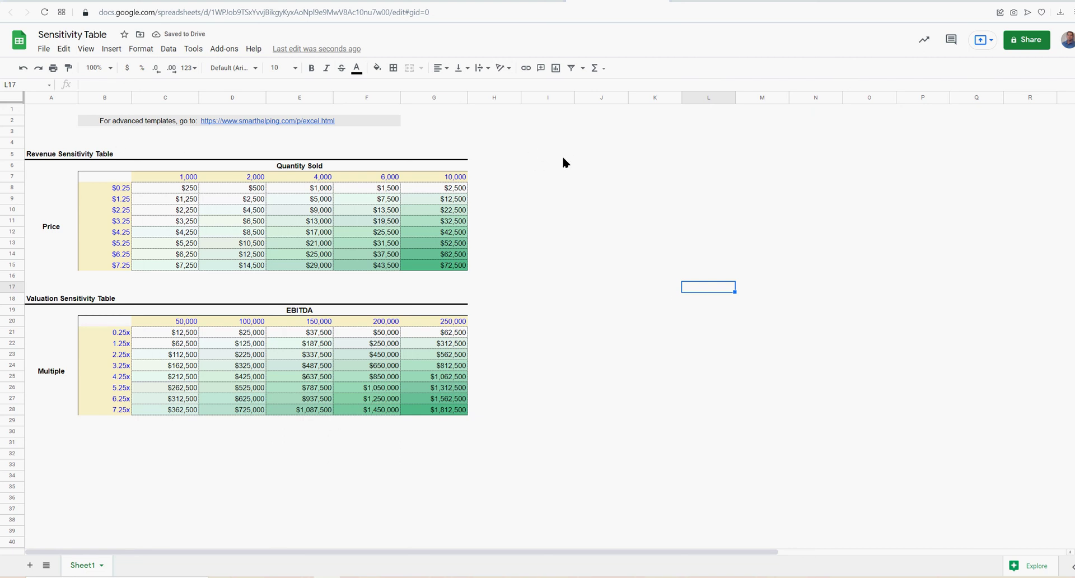
Format the empty cells I5:K5 with a light yellow fill and blue text for a legend
drag(563, 154, 650, 149)
click(377, 68)
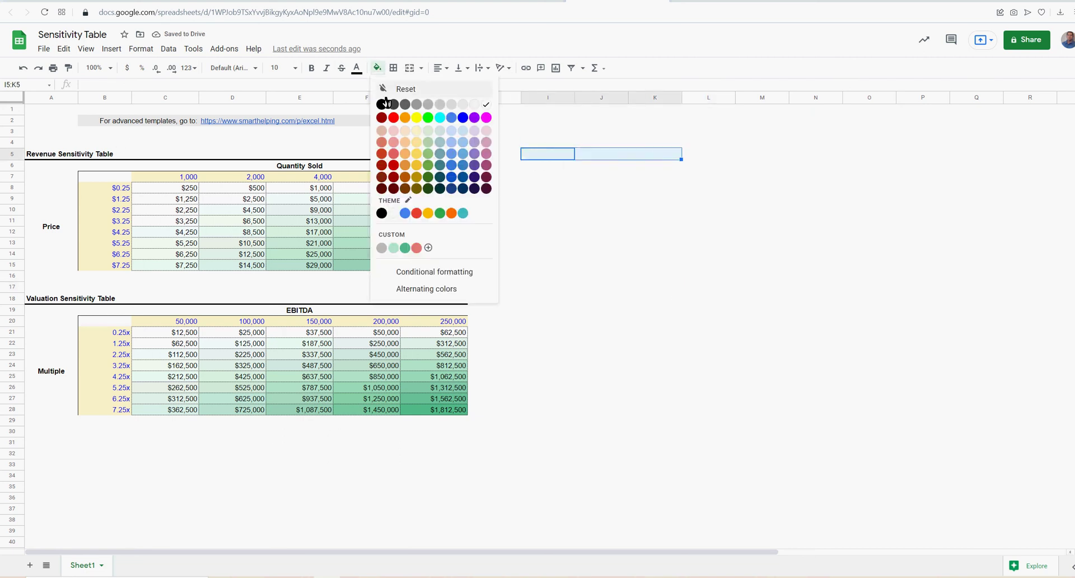
click(417, 134)
click(357, 67)
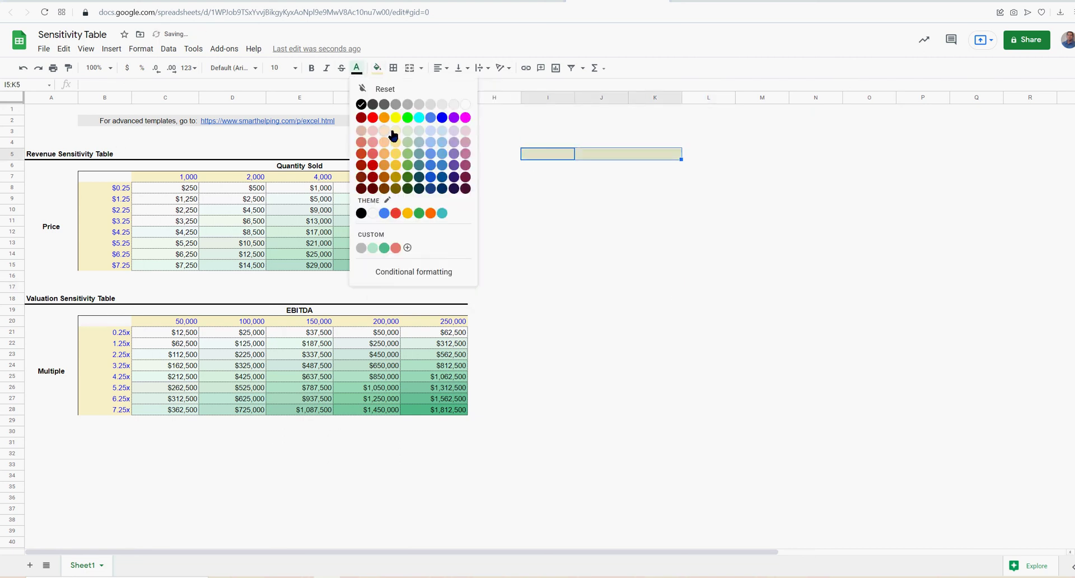
click(430, 117)
Enter the legend note "Adjust cells in this shade." in I5 and remove the shading from K5
click(555, 153)
text(Adj)
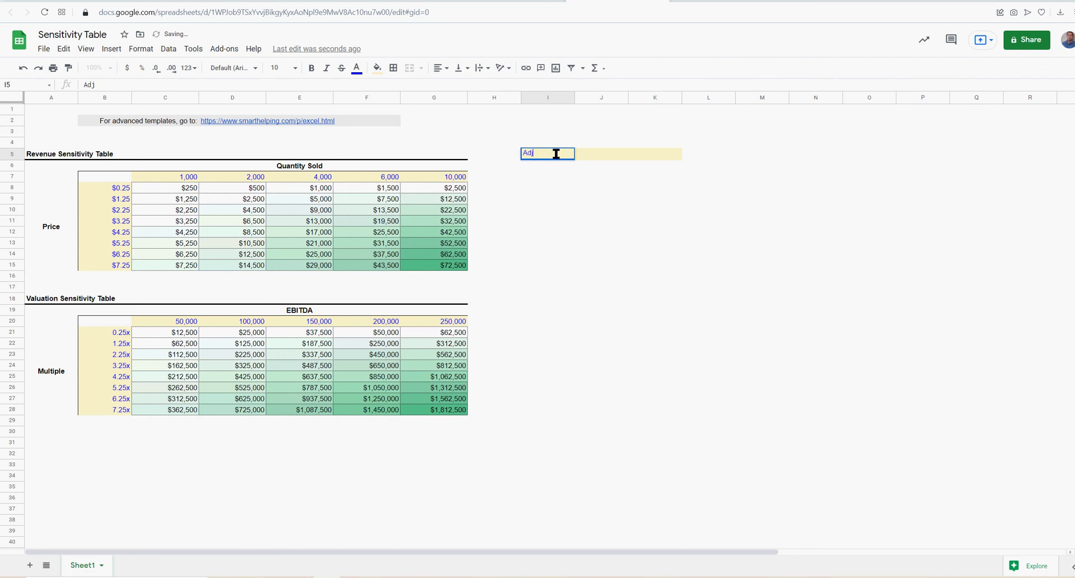
text(ust cells in this shade.)
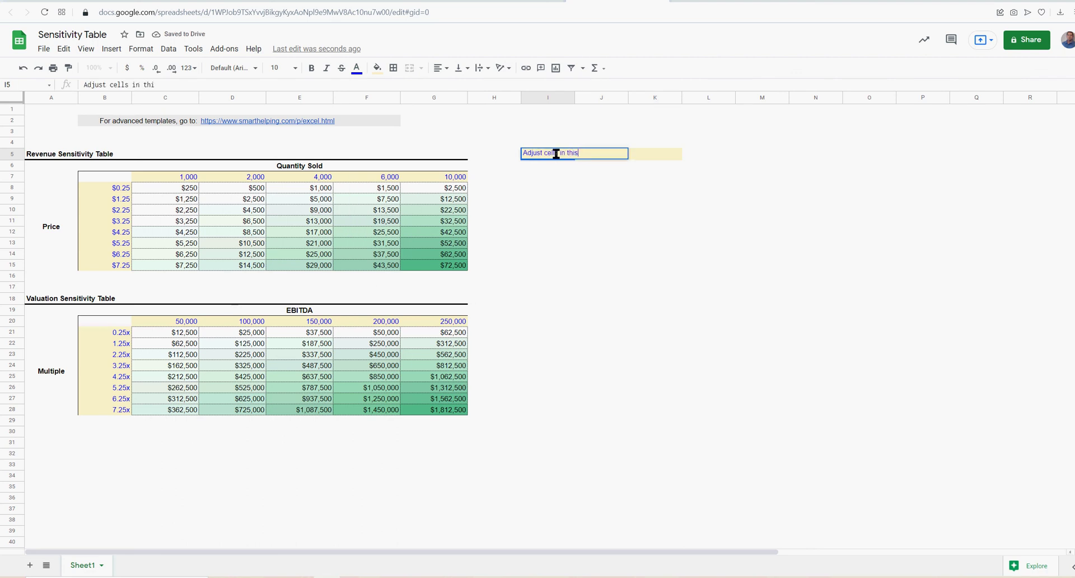
key(Return)
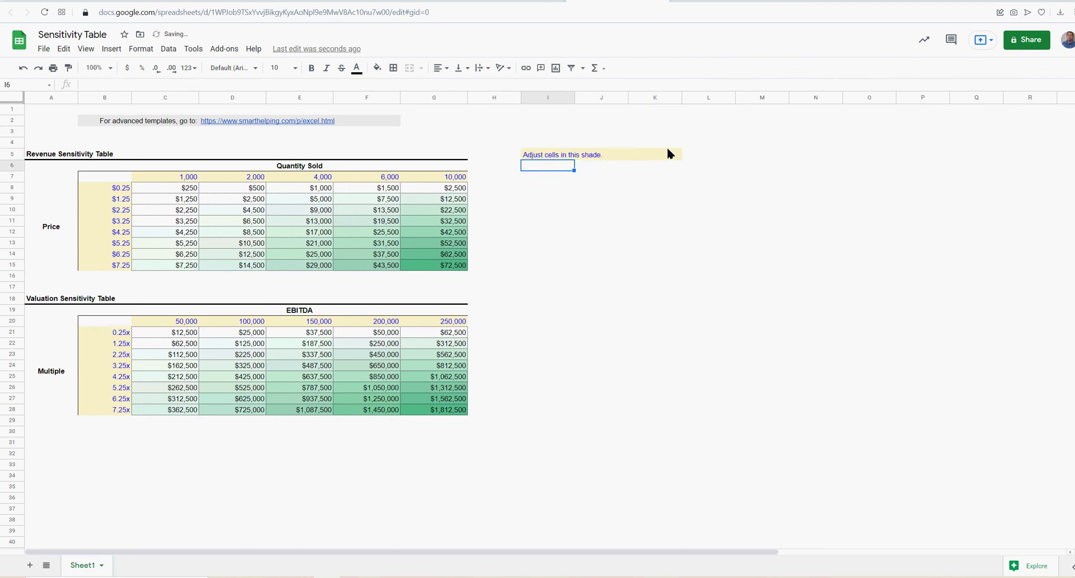
drag(667, 143, 672, 167)
click(720, 266)
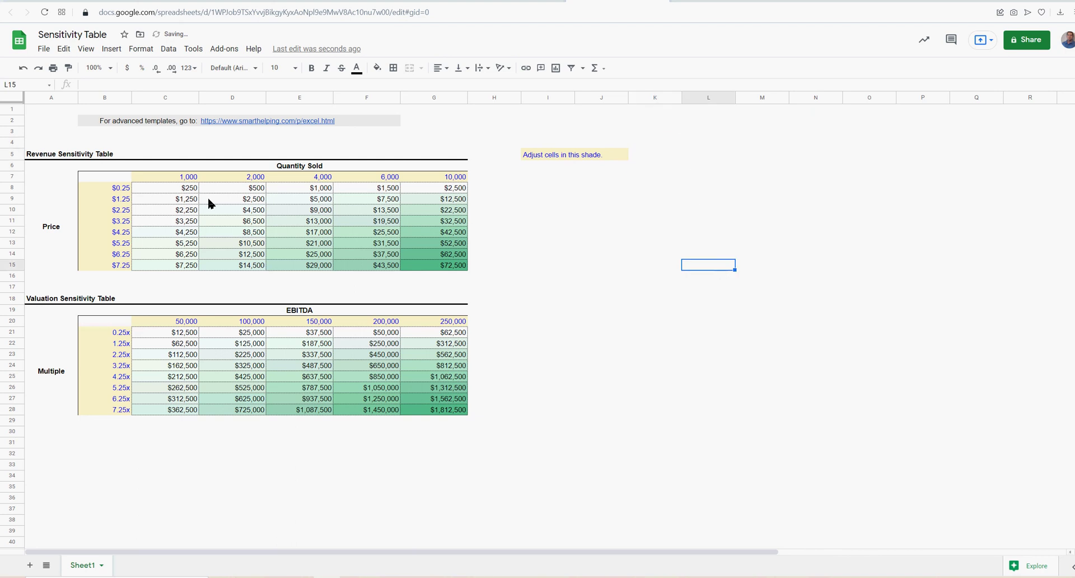
Review both color-scaled grids, C8:G15 and C21:G28, and how the revenue formulas use the quantity and price inputs
drag(170, 188, 424, 262)
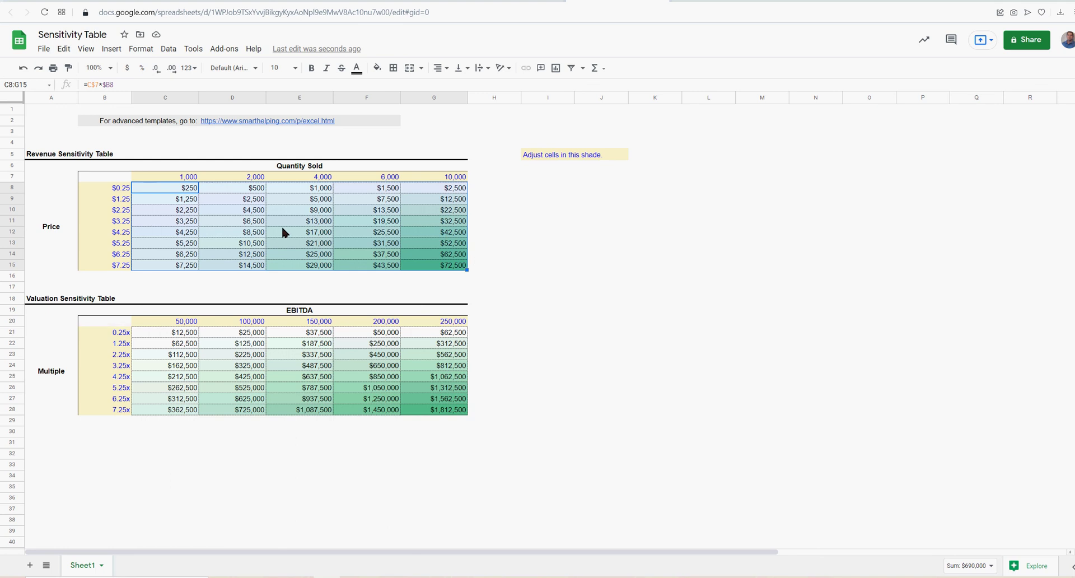
click(270, 354)
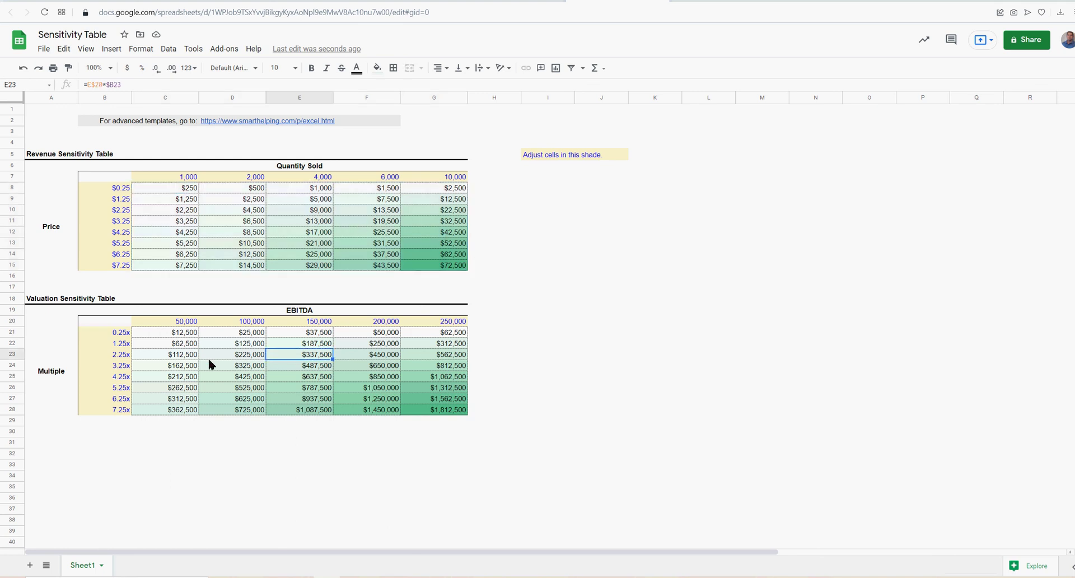
drag(181, 333, 449, 411)
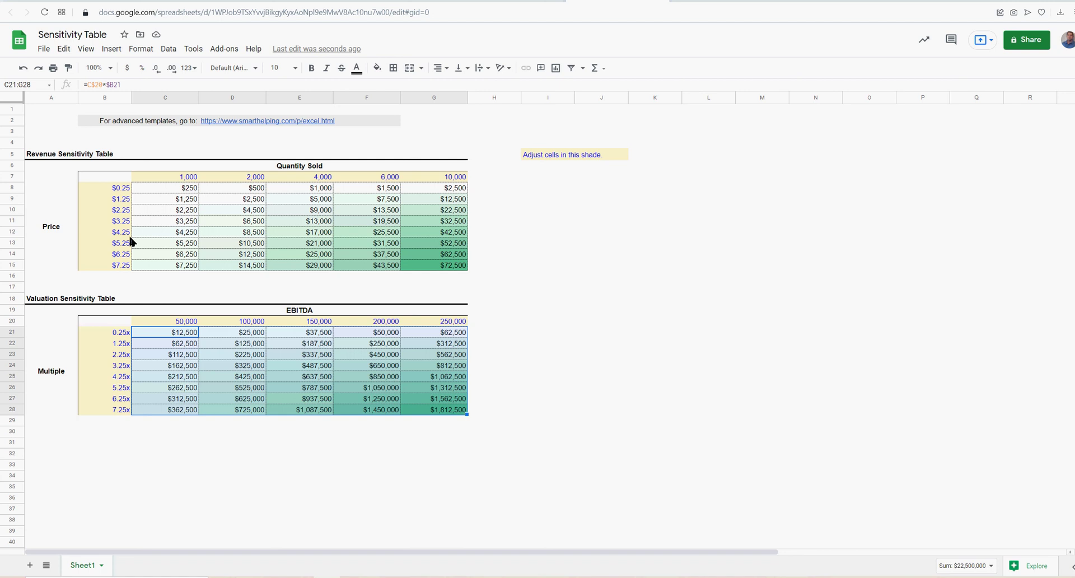
click(801, 333)
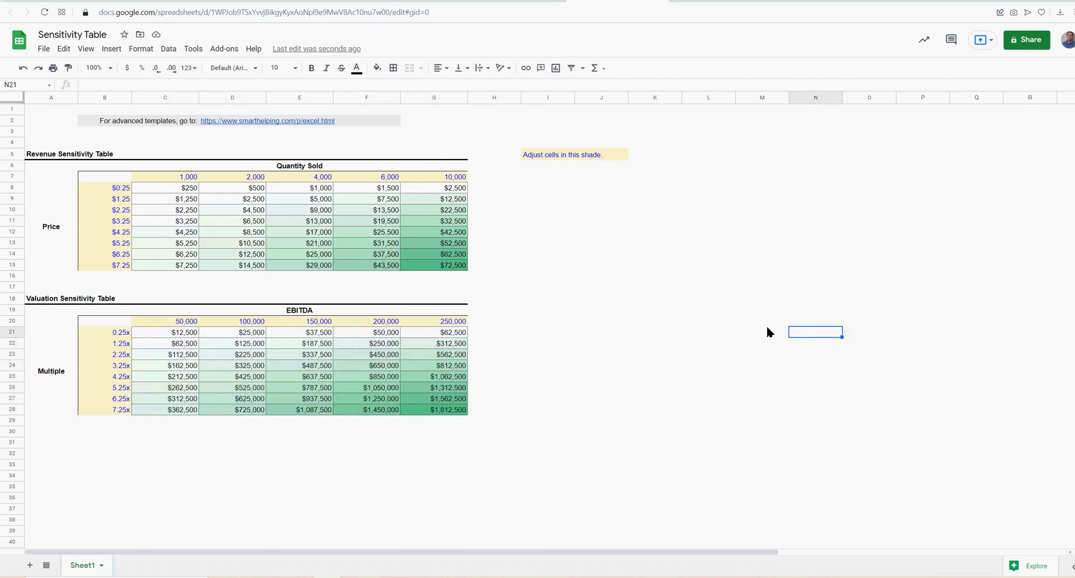
click(632, 308)
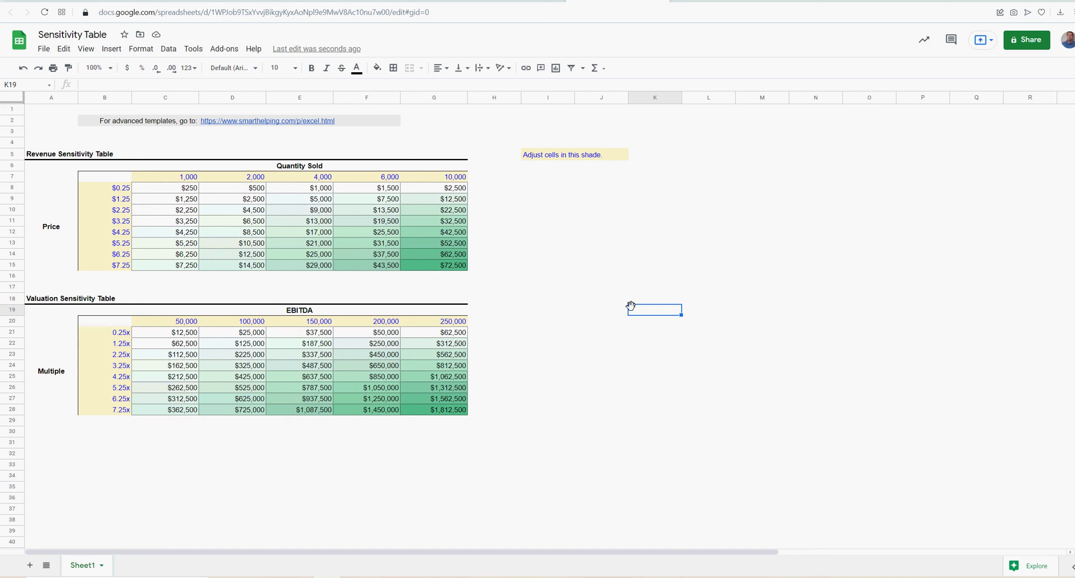
drag(451, 179, 187, 176)
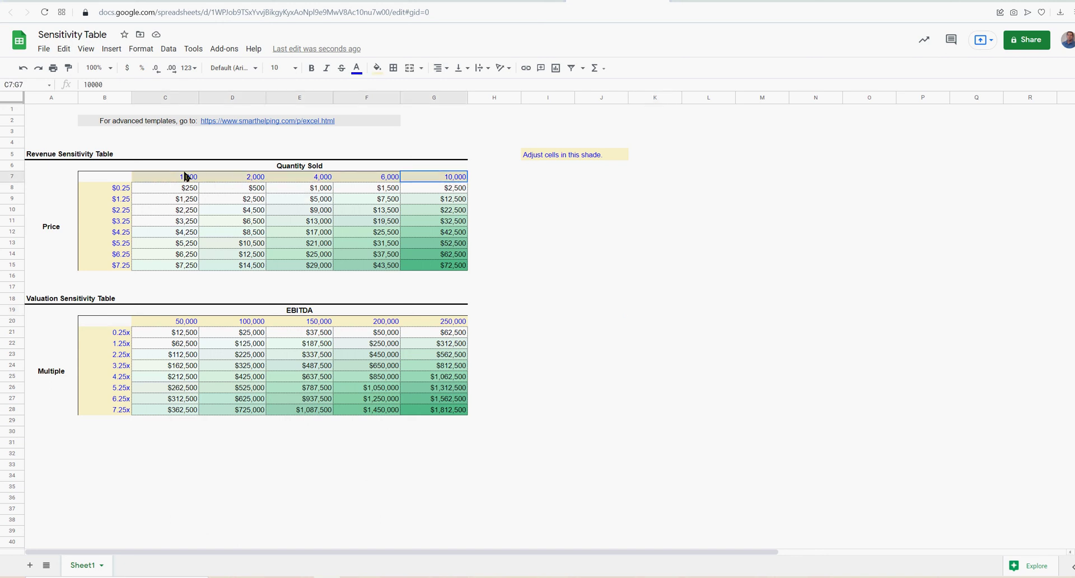
drag(120, 187, 118, 271)
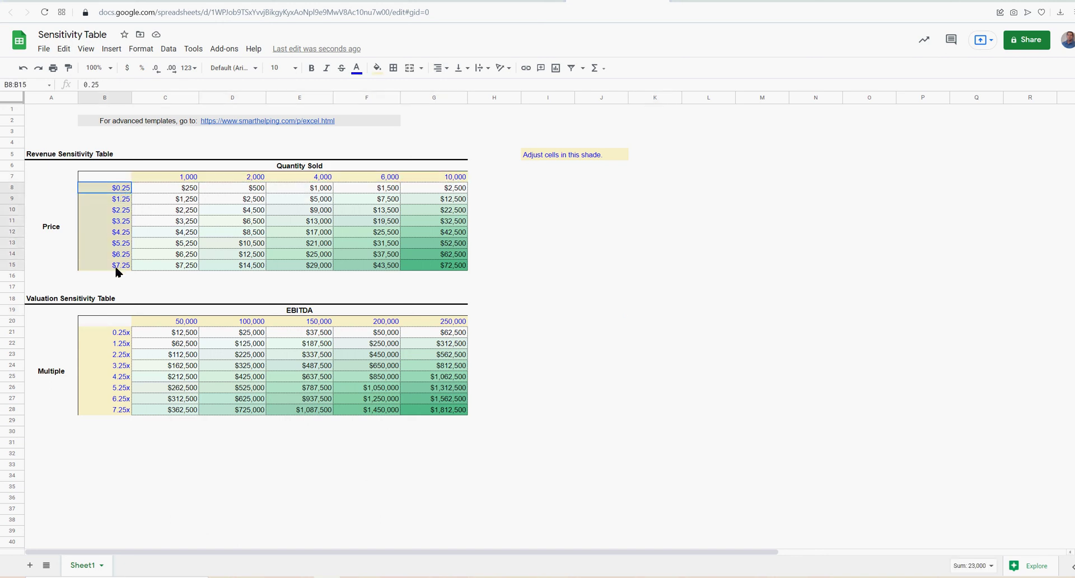
click(173, 175)
click(230, 176)
key(Right)
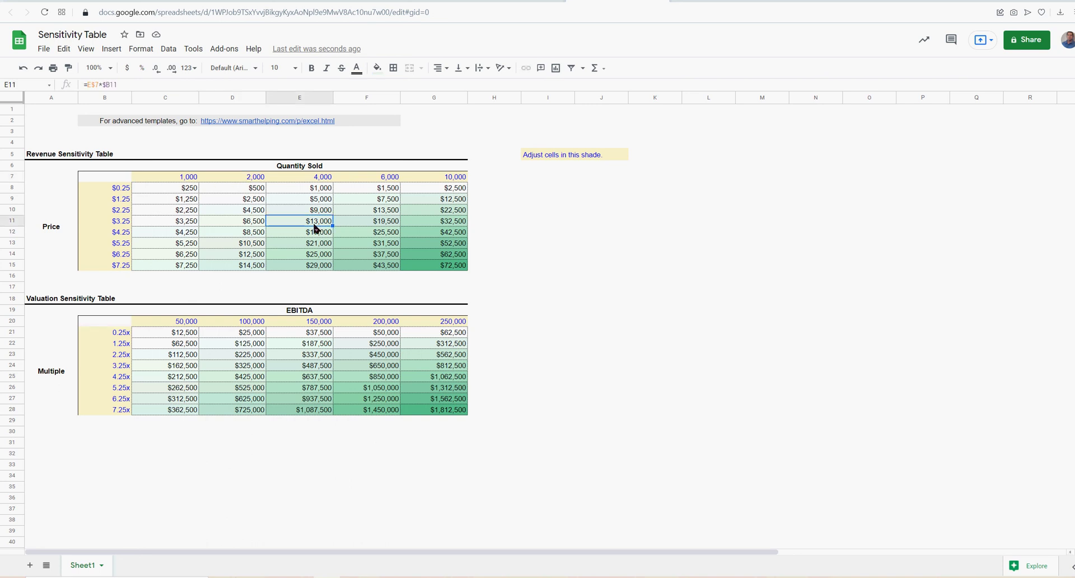
click(357, 178)
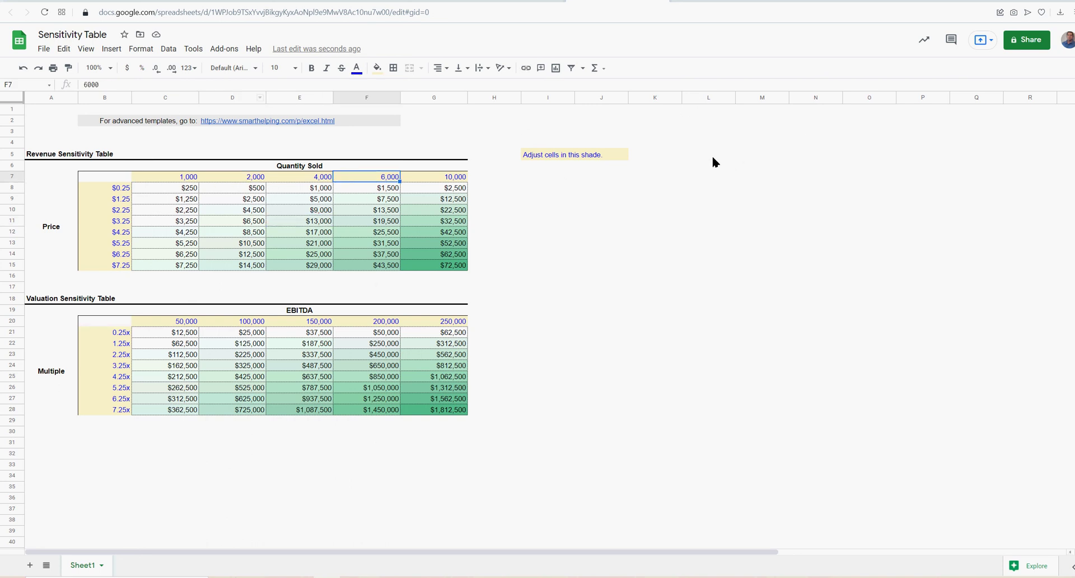
click(312, 211)
click(313, 245)
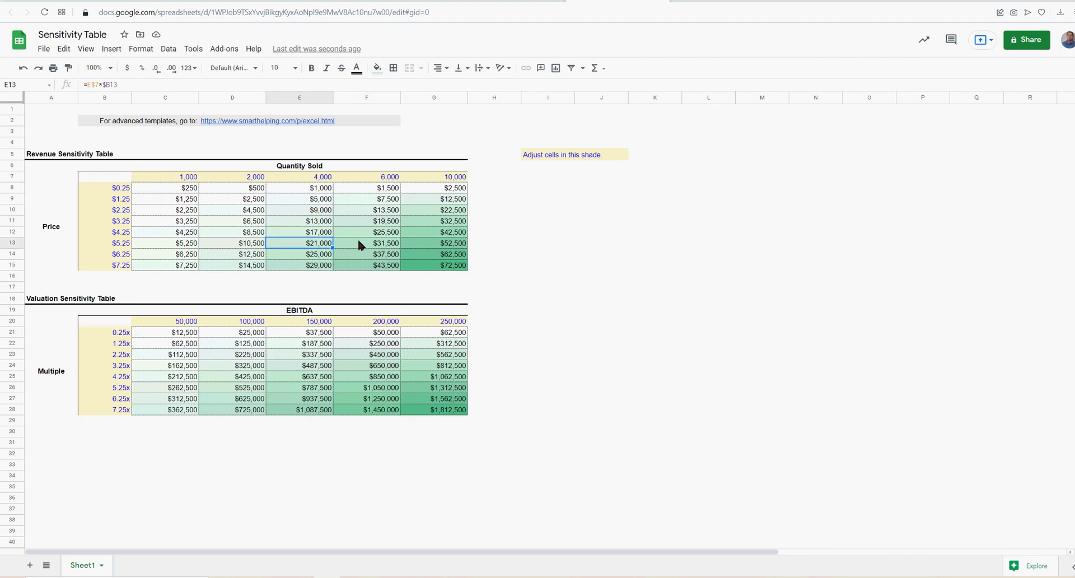
click(359, 242)
drag(181, 179, 431, 181)
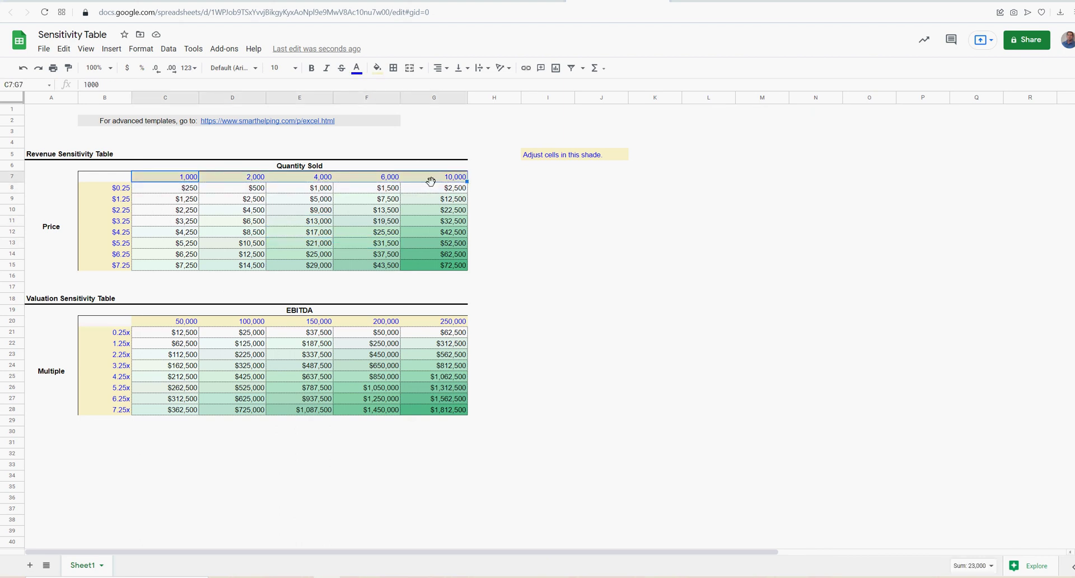
click(640, 221)
click(812, 232)
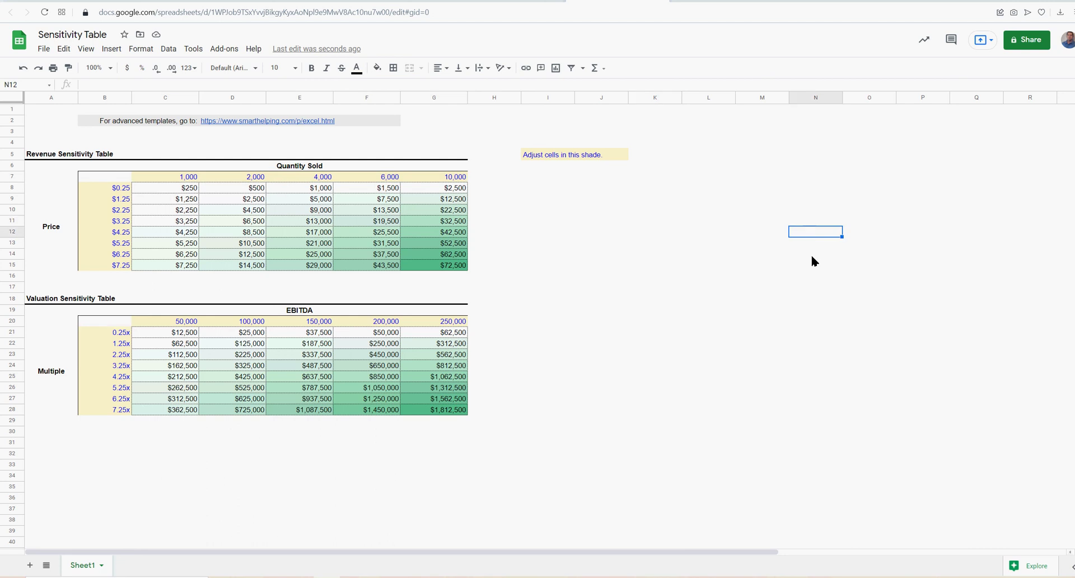
click(690, 332)
click(655, 222)
click(378, 246)
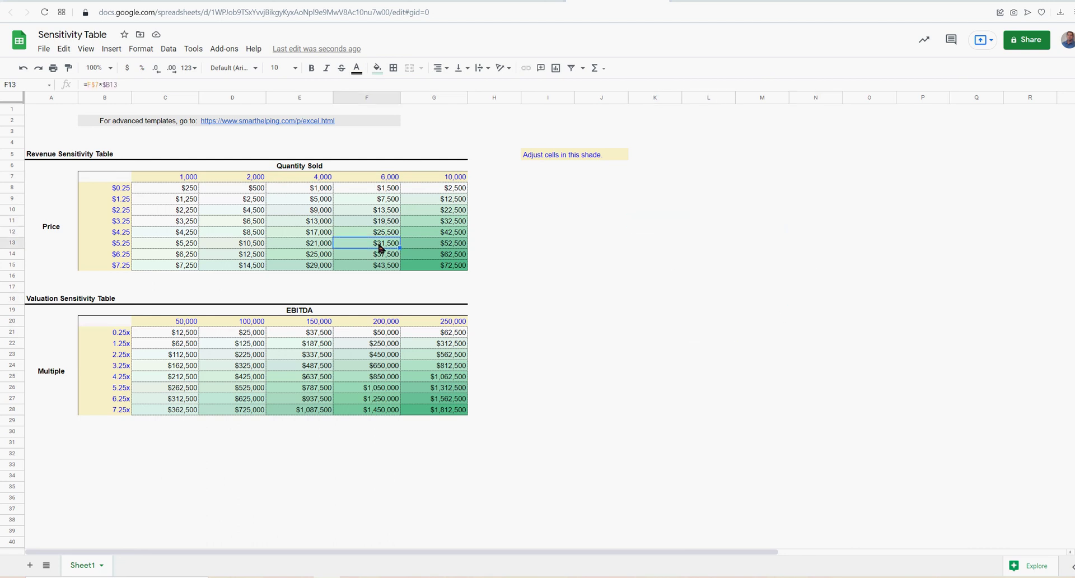
Examine the revenue formulas in C8:G15 against their quantity and price inputs, and look over the valuation grid C21:G28
click(385, 255)
click(388, 267)
click(434, 268)
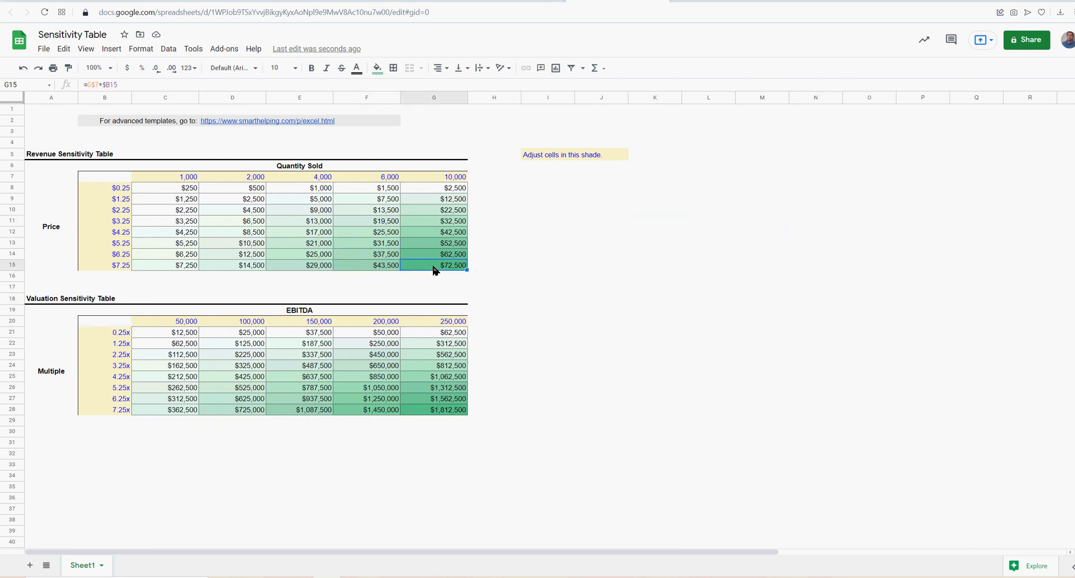
click(793, 231)
click(800, 349)
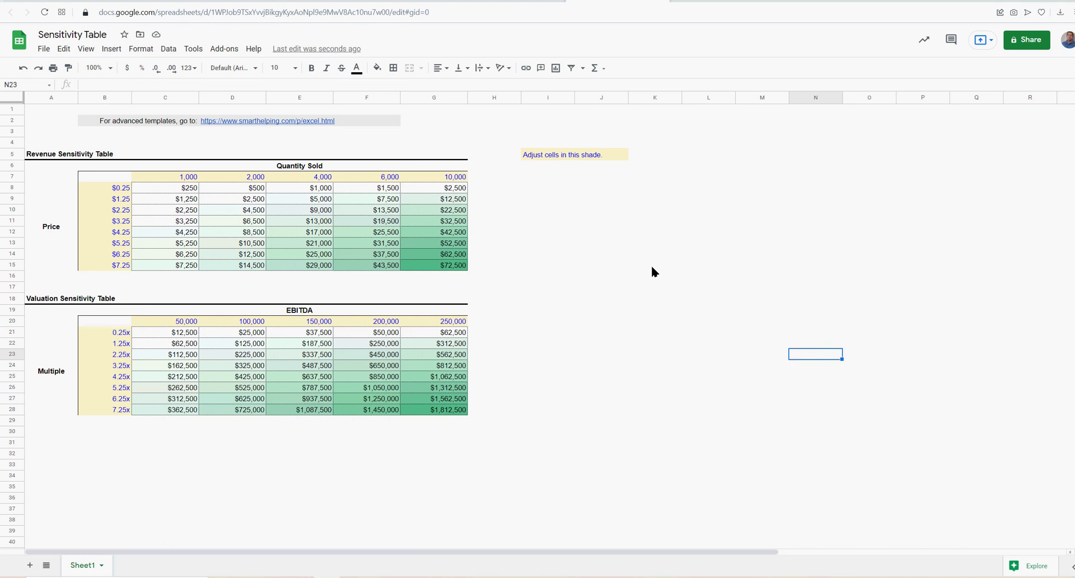
drag(457, 179, 117, 271)
click(241, 233)
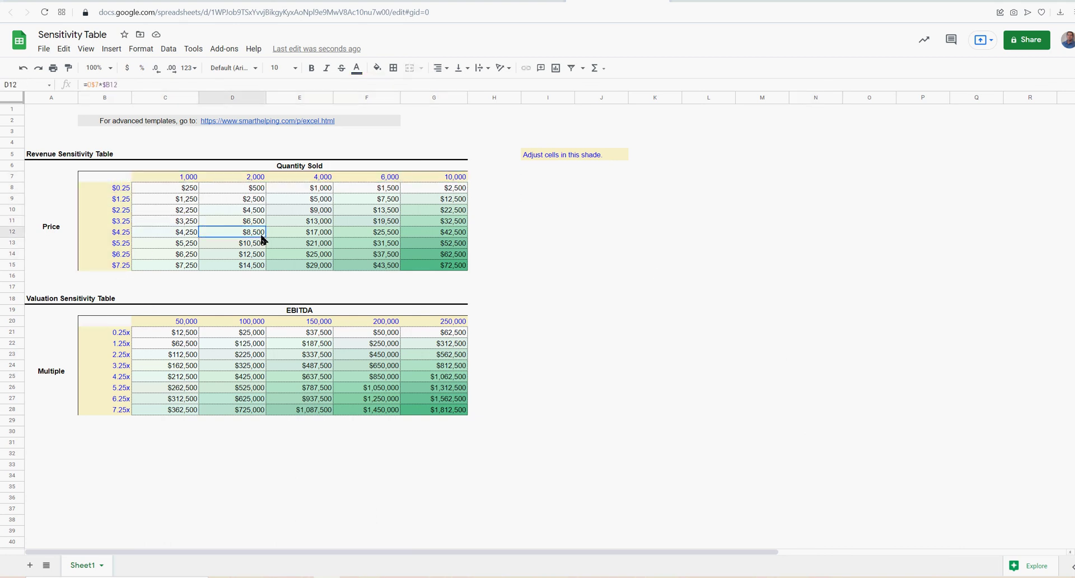
click(390, 236)
click(431, 244)
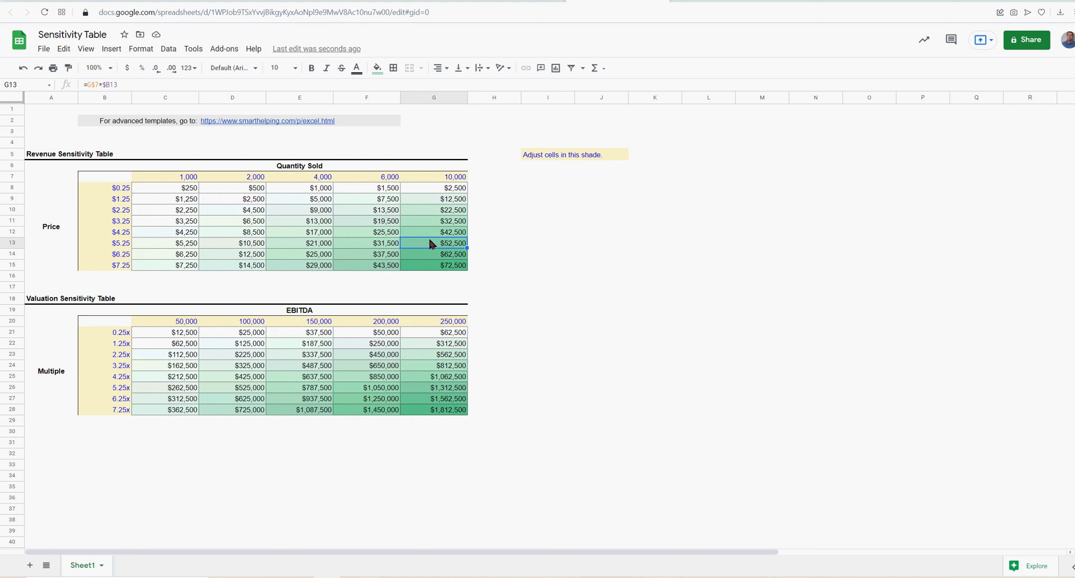
click(699, 281)
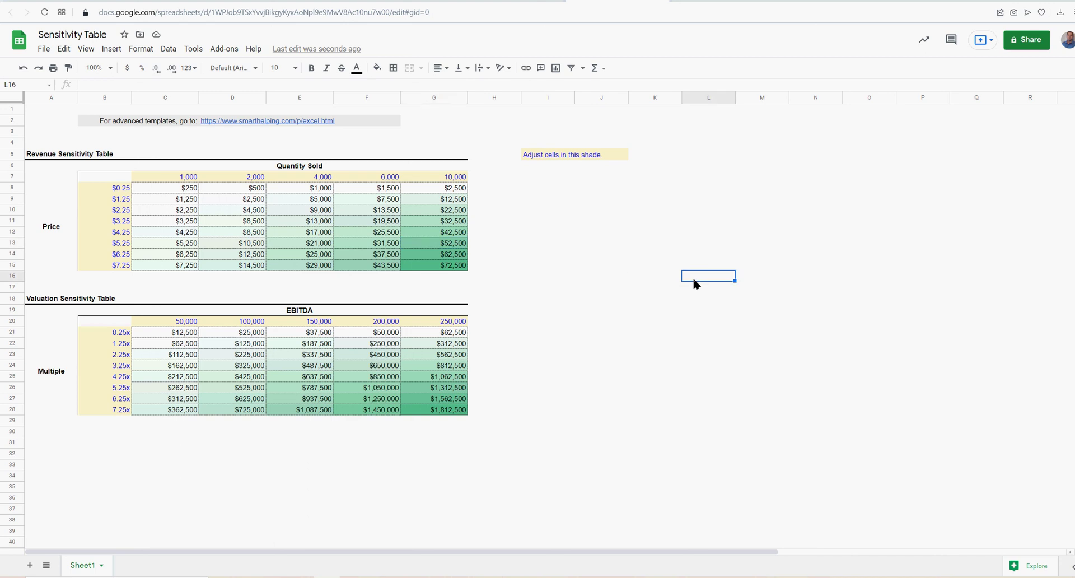
drag(175, 337, 497, 398)
click(695, 378)
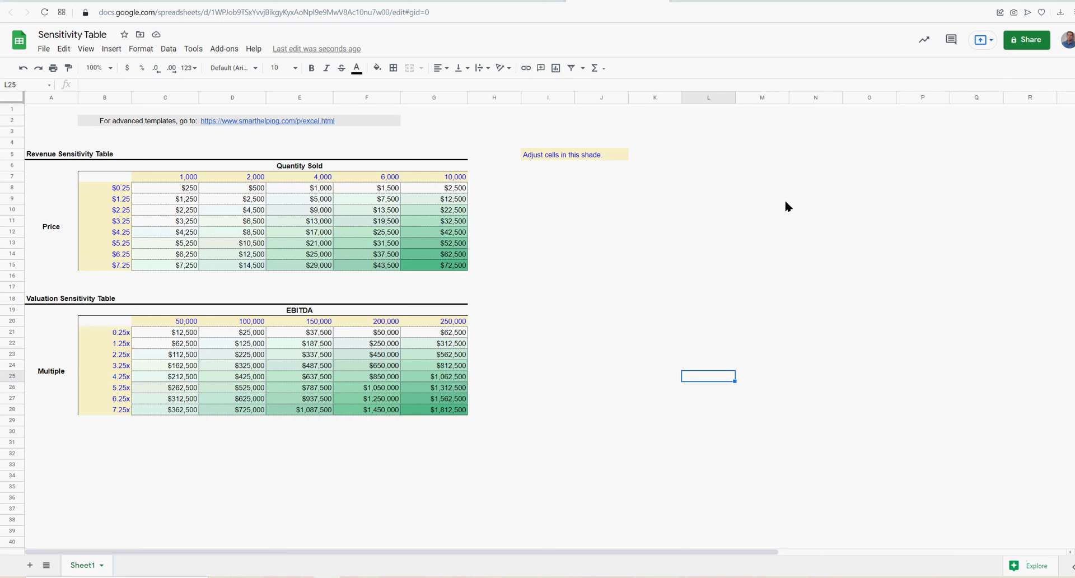
Enter the note "To use this template, just go to File and the top and then select 'Make a Copy'" in I4
click(91, 466)
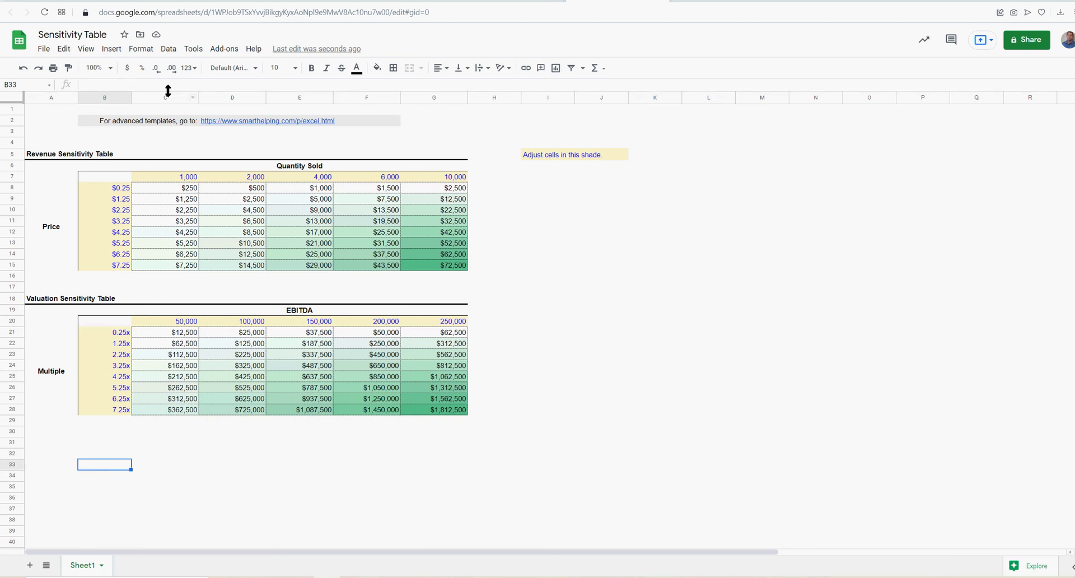
click(113, 139)
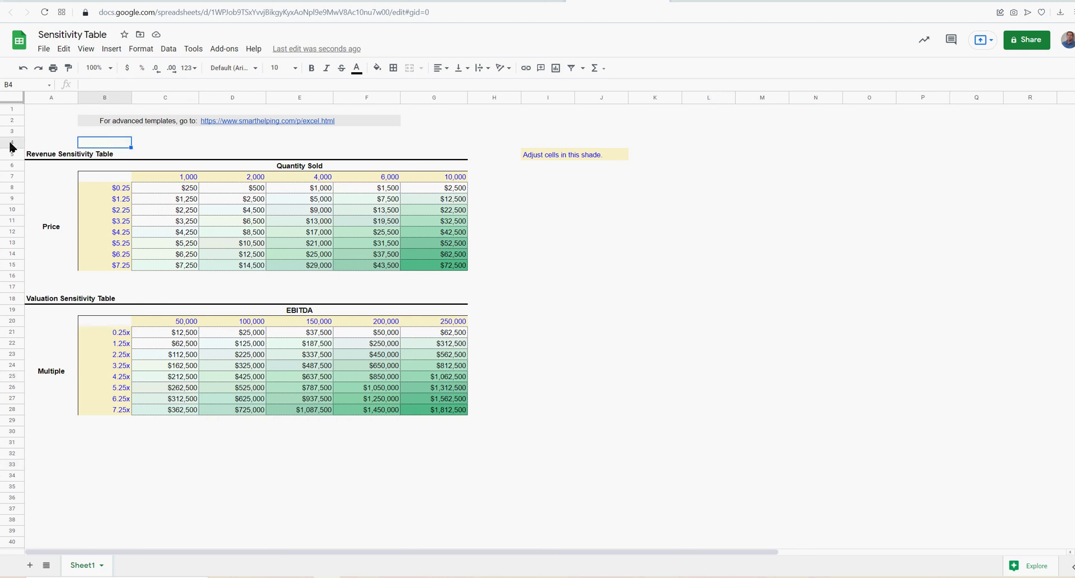
click(532, 143)
text(To )
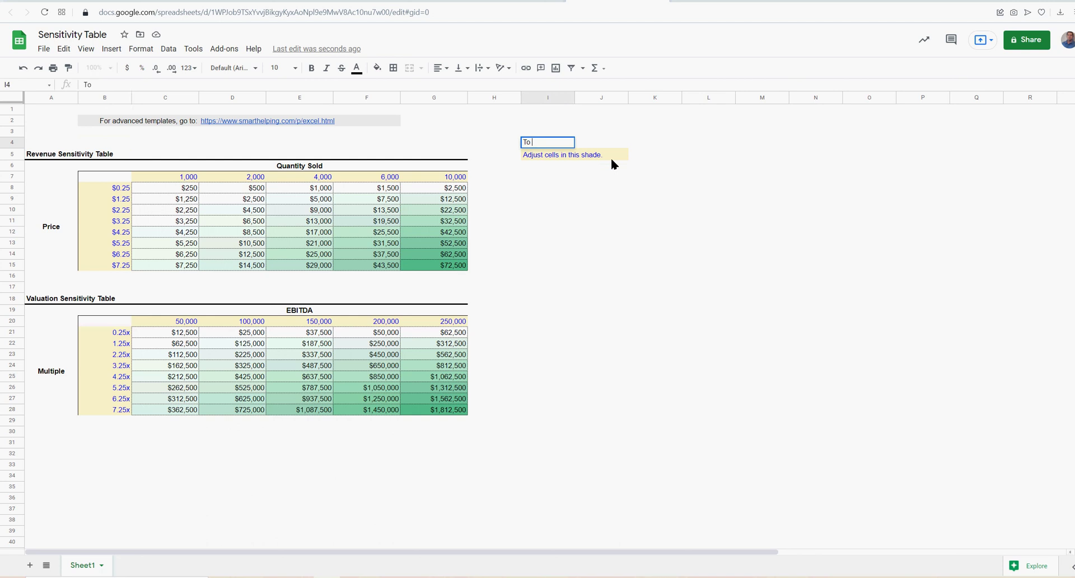
text(use this template, )
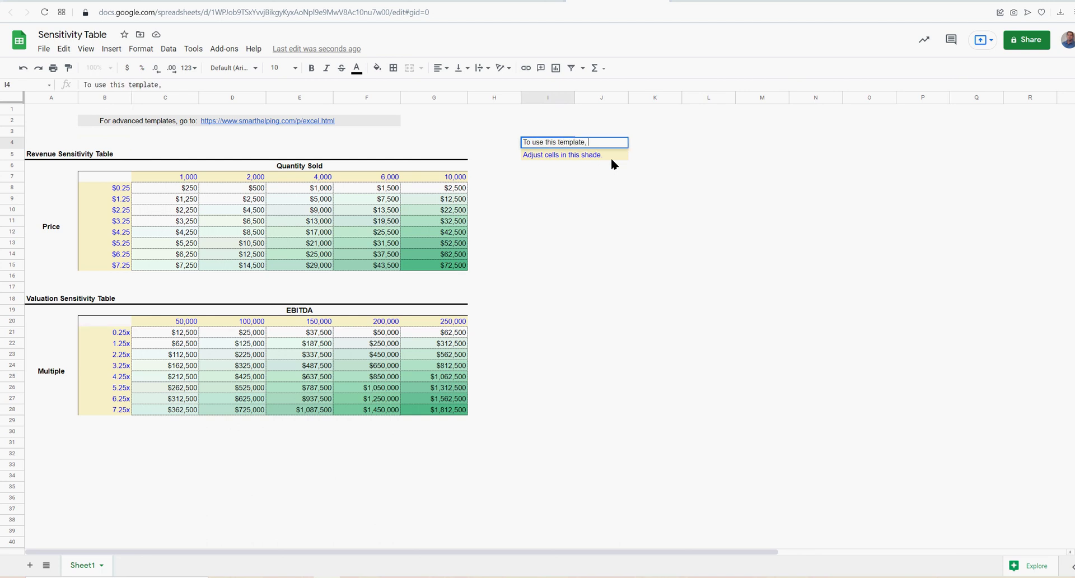
text(just go to File and the top and )
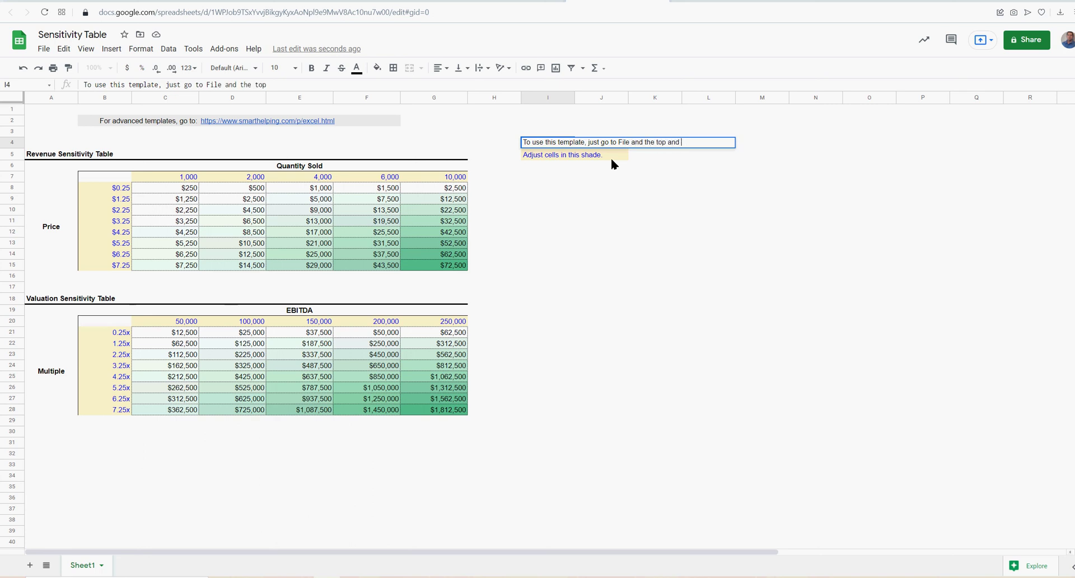
text(then select 'Make a C)
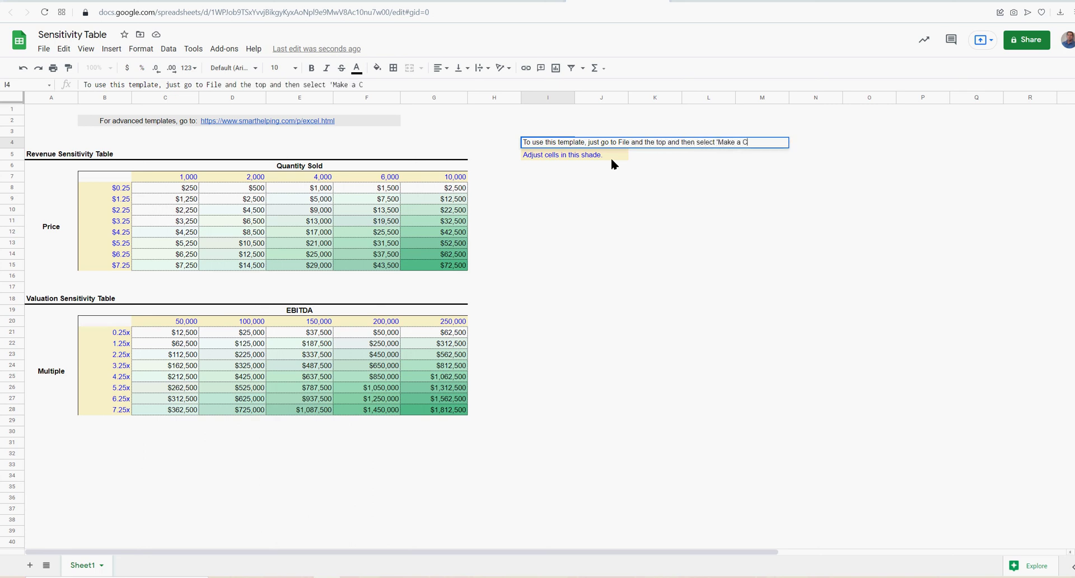
text(opy')
key(Return)
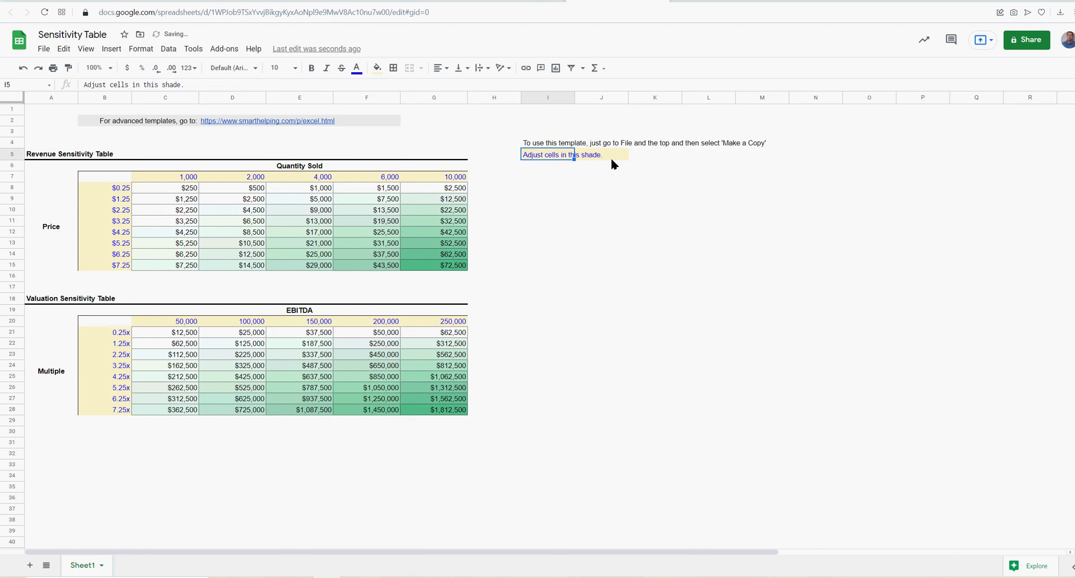
Fill I4:M4, behind the template instruction, with bright yellow
drag(544, 146, 762, 145)
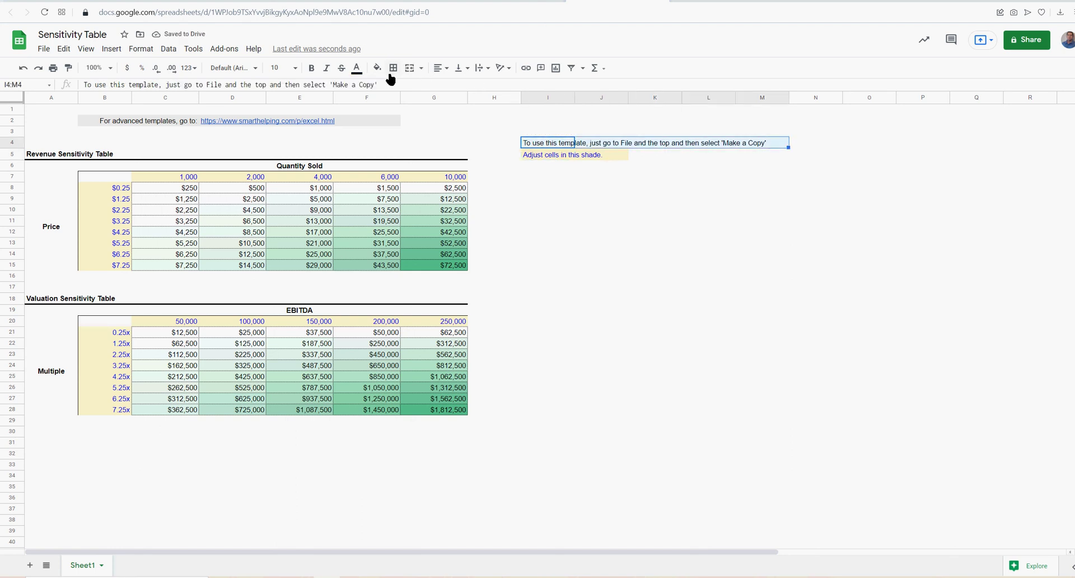
click(377, 68)
click(417, 117)
click(675, 232)
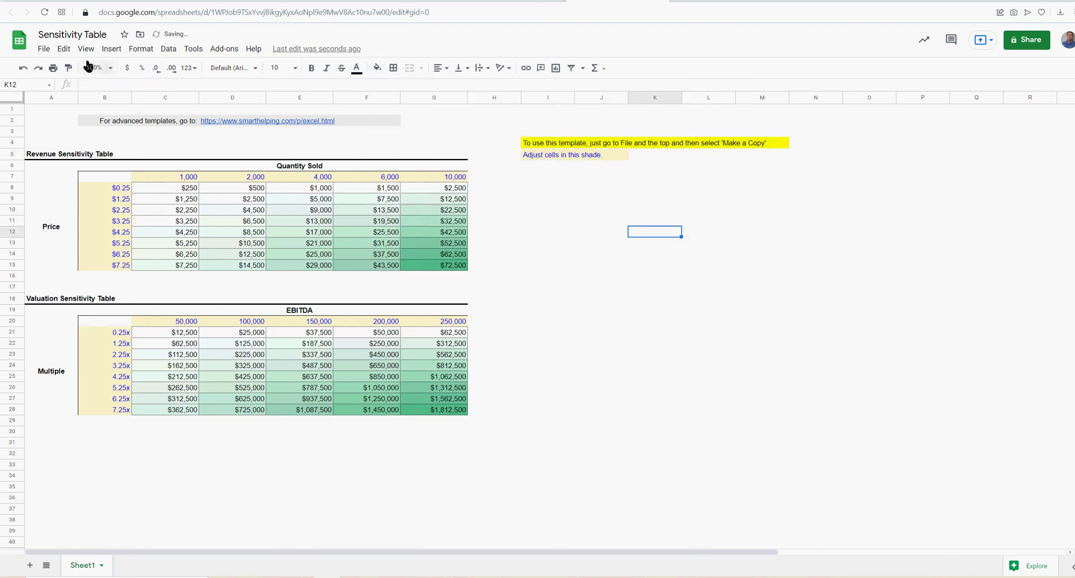
Locate the command for copying the file, and examine how the revenue table's quantities and prices feed its result cells
click(44, 49)
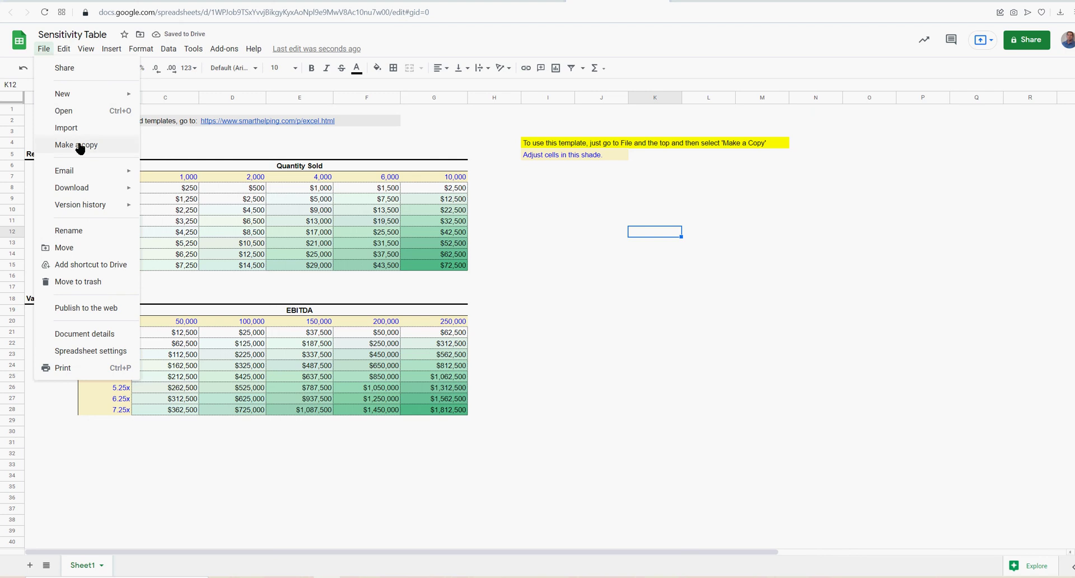
click(601, 298)
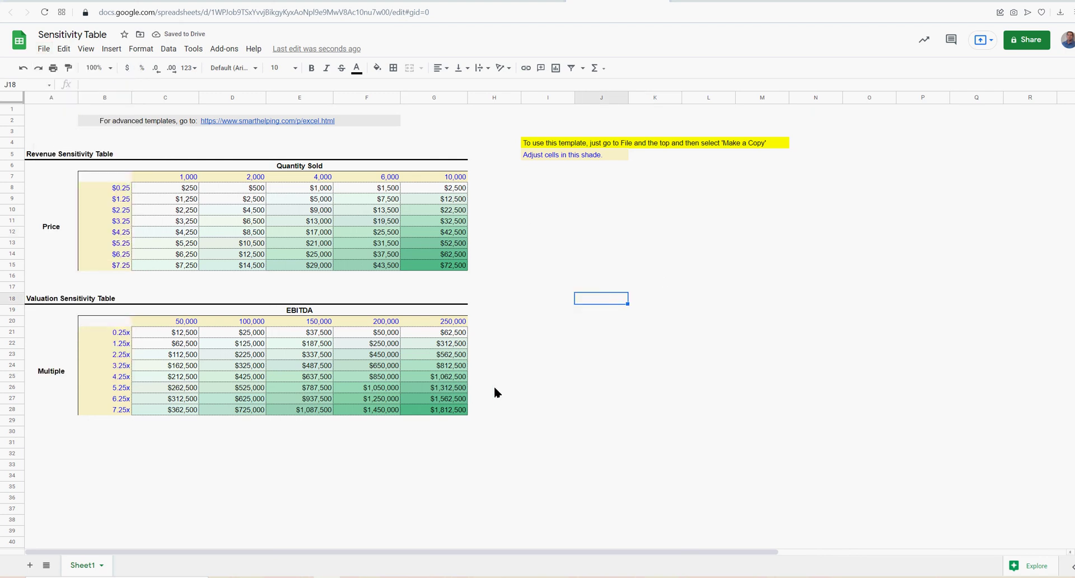
click(454, 176)
click(322, 180)
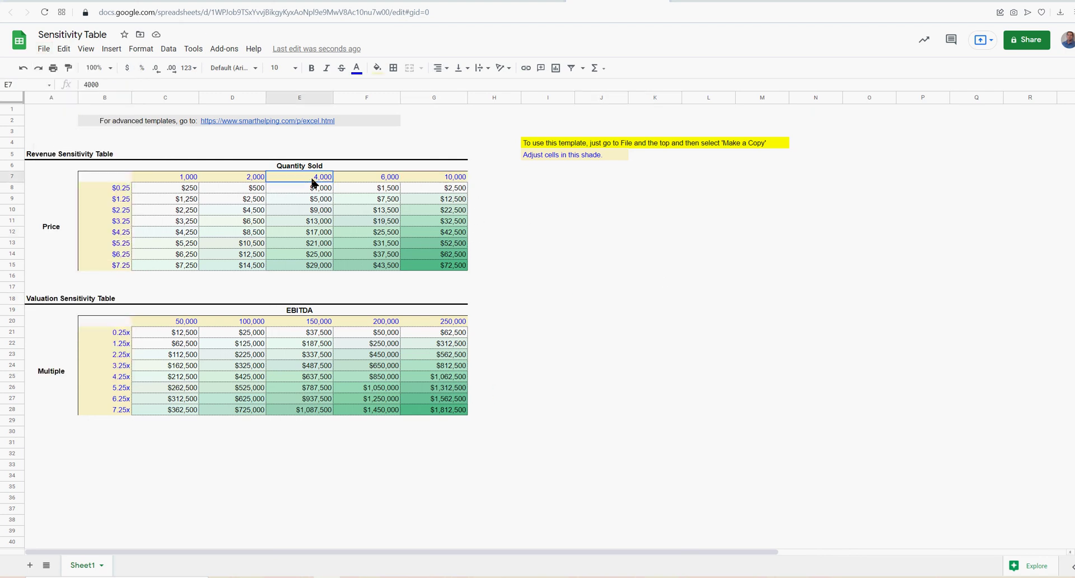
click(188, 180)
click(759, 289)
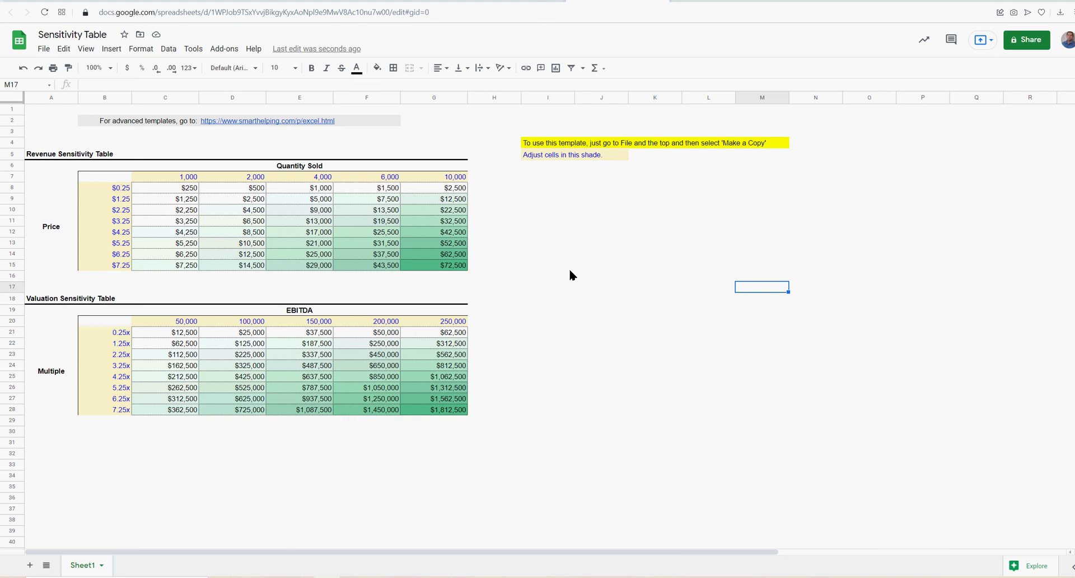
drag(571, 268, 737, 270)
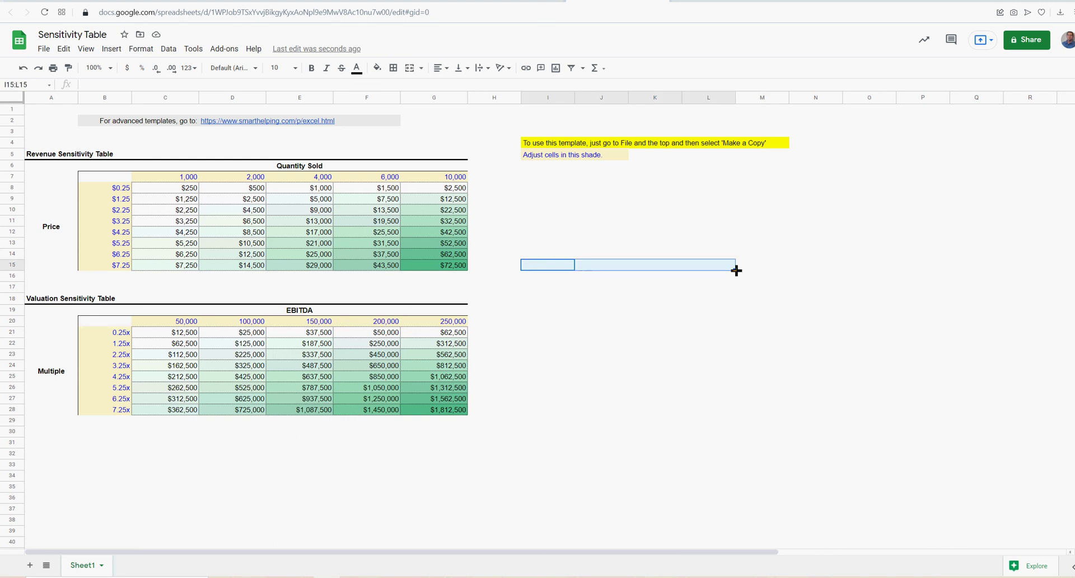
click(563, 264)
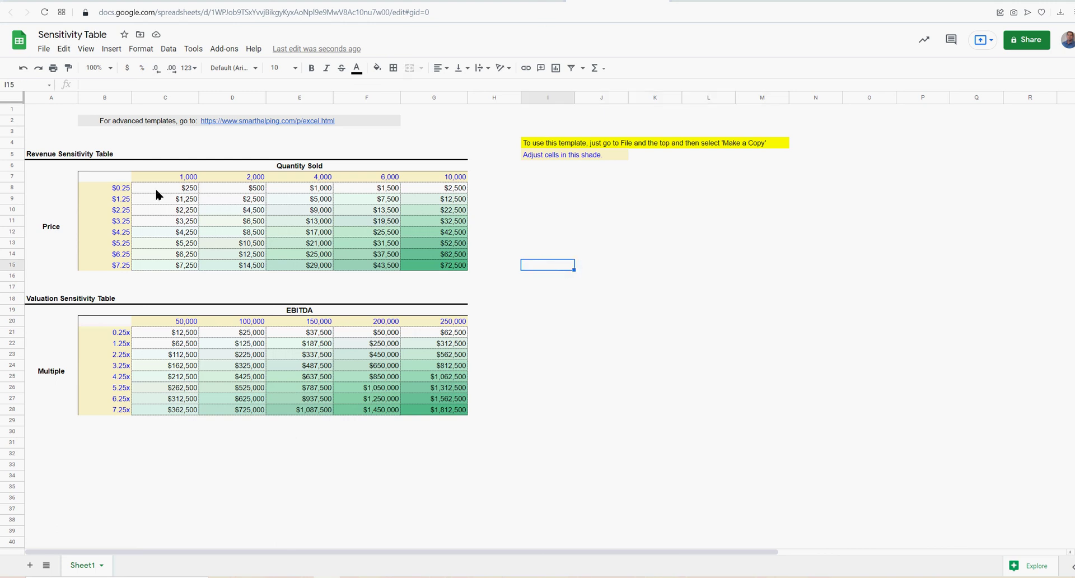
drag(156, 190, 445, 266)
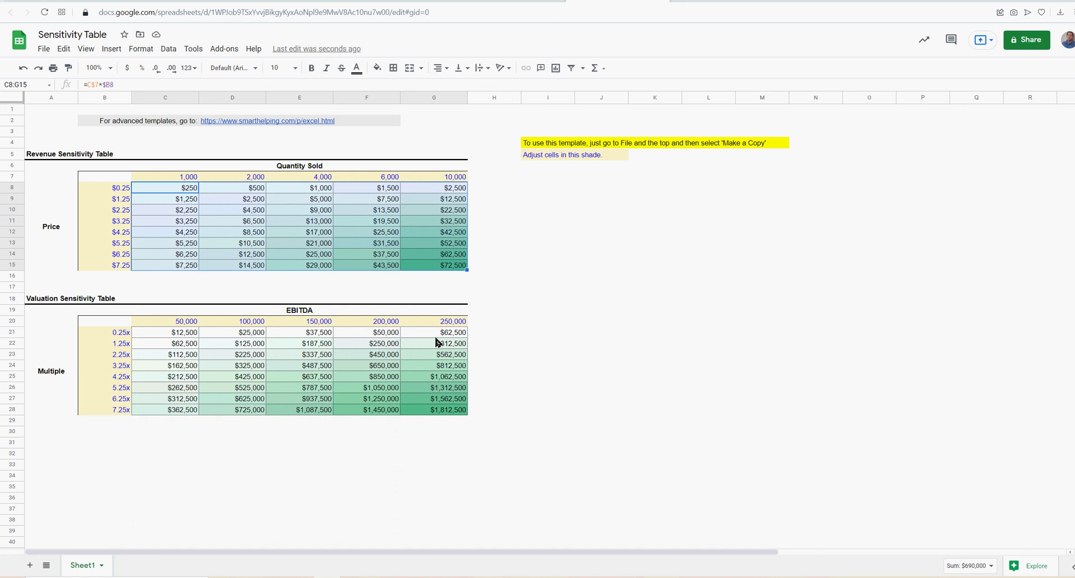
click(735, 273)
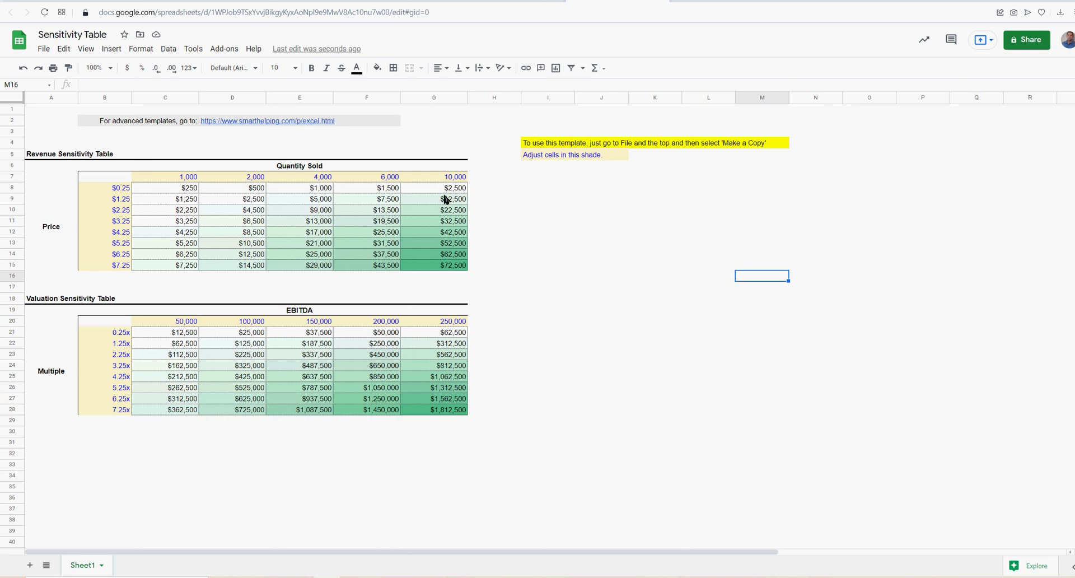
click(480, 191)
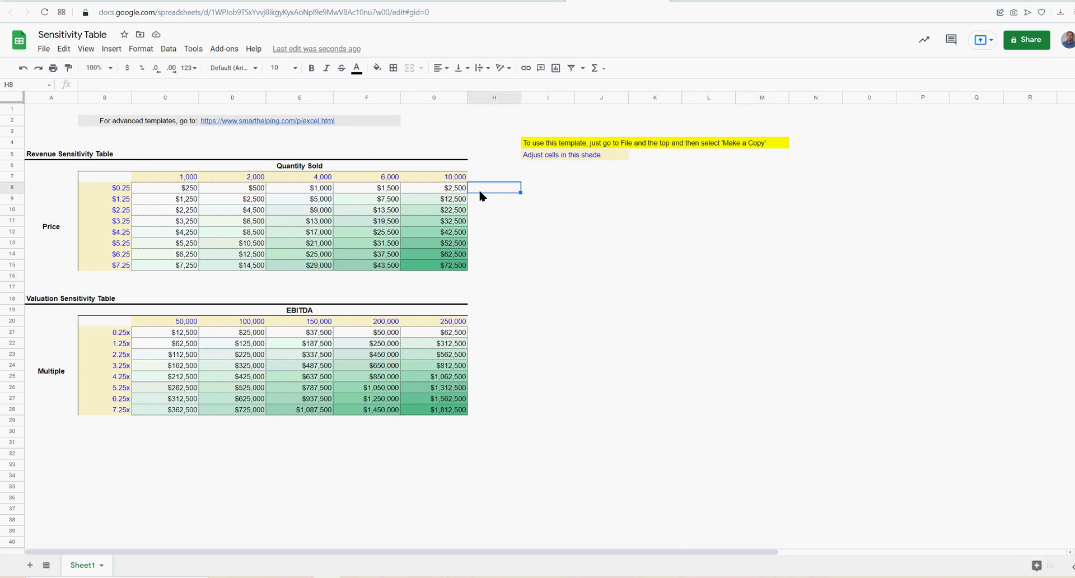
click(427, 222)
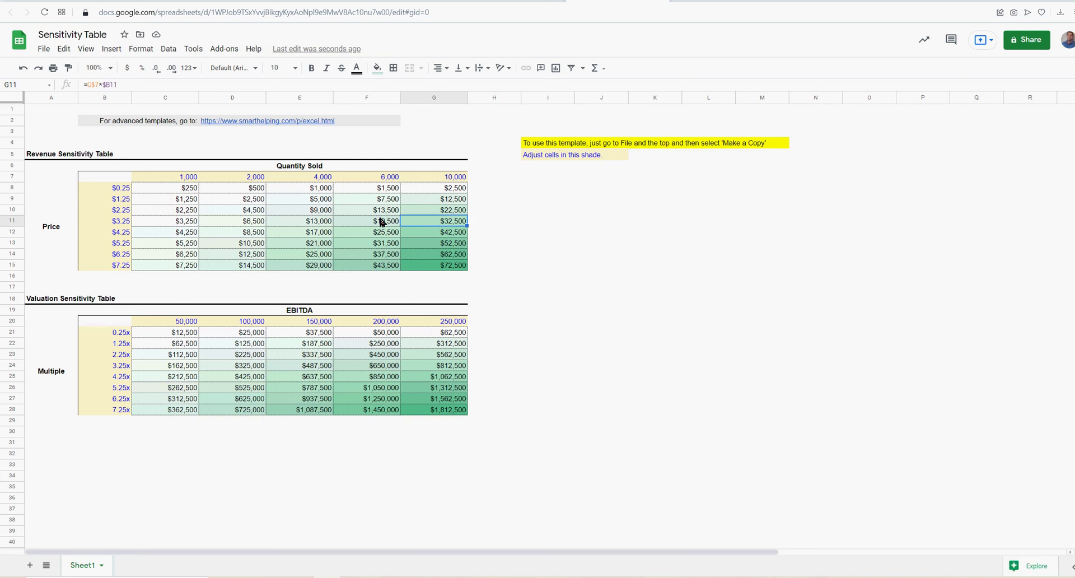
click(313, 184)
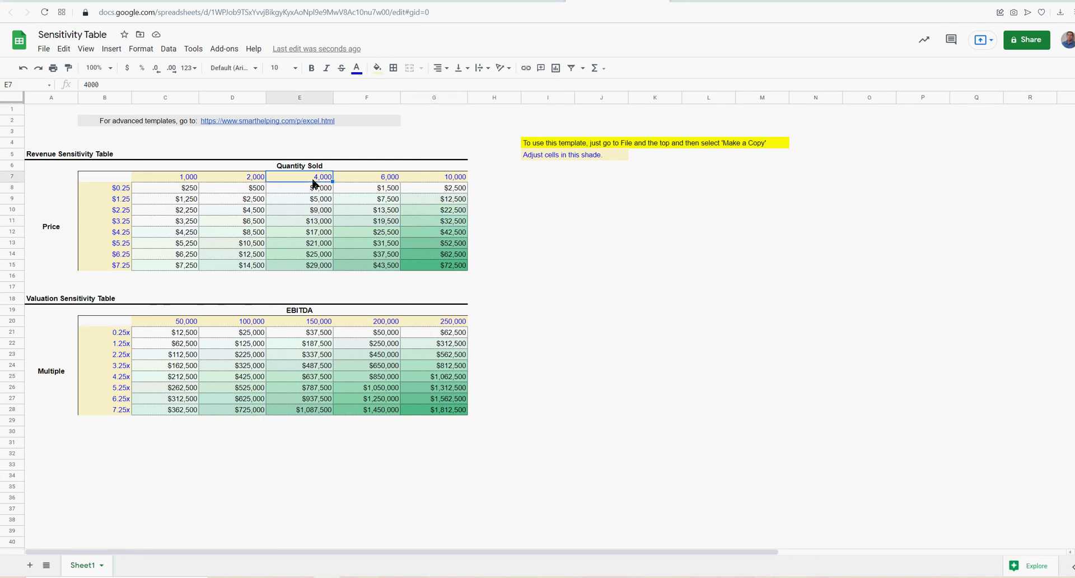
click(114, 190)
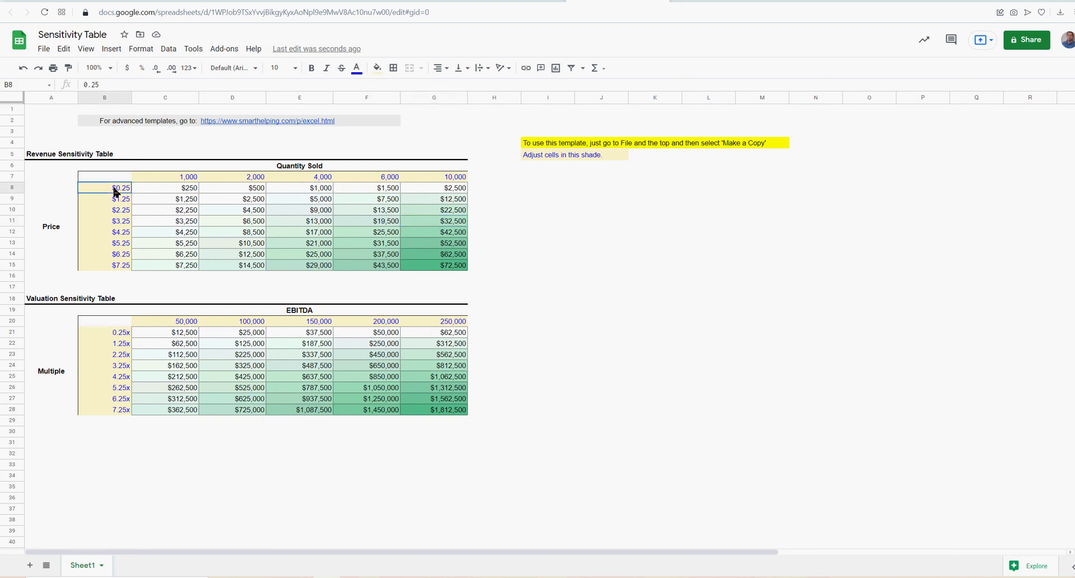
click(316, 190)
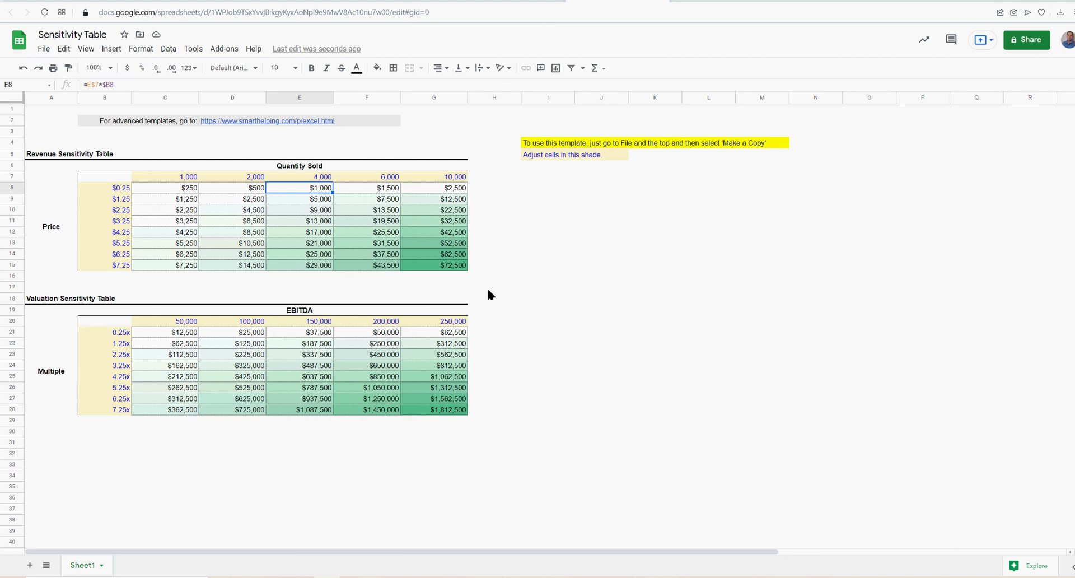
click(518, 198)
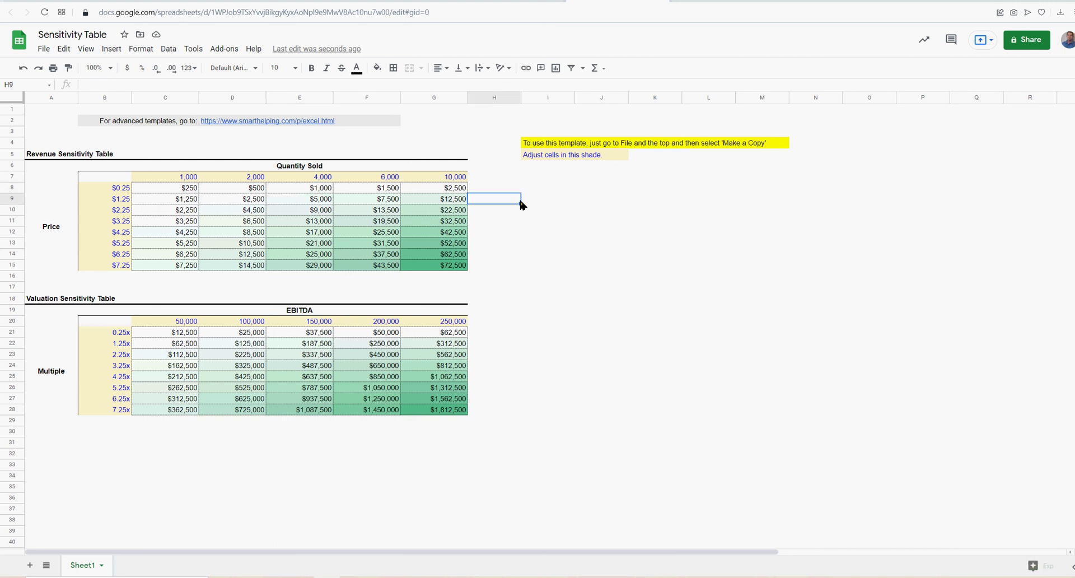
click(331, 190)
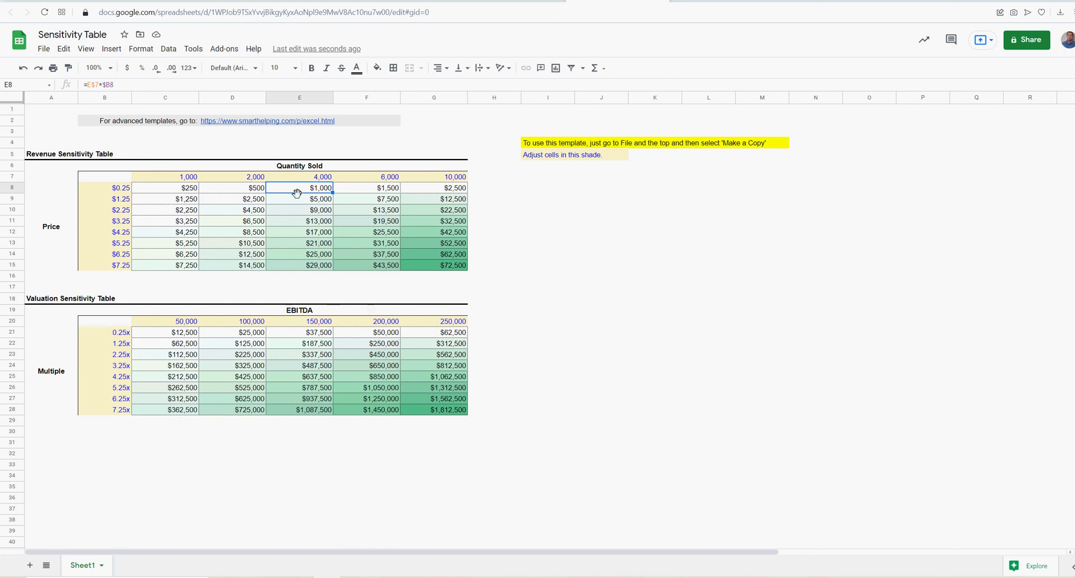
drag(536, 191, 605, 200)
drag(697, 247, 765, 277)
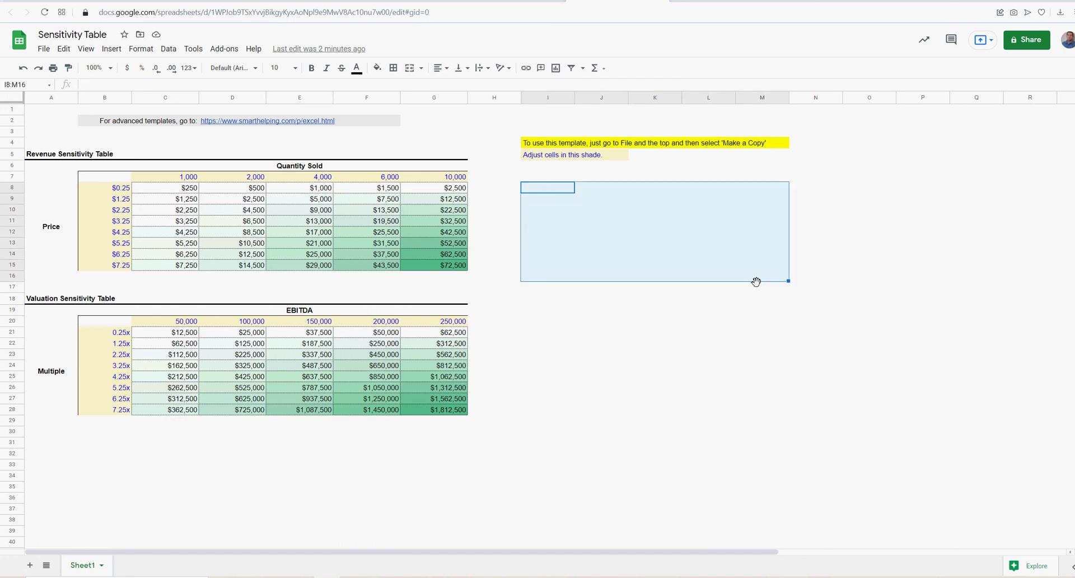
drag(546, 190, 732, 261)
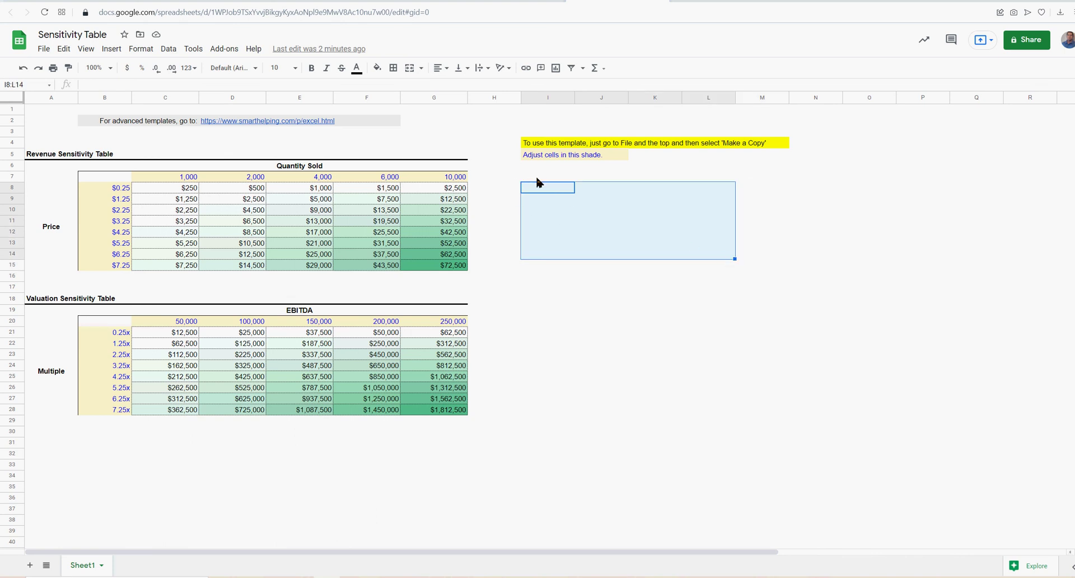
drag(537, 178, 708, 269)
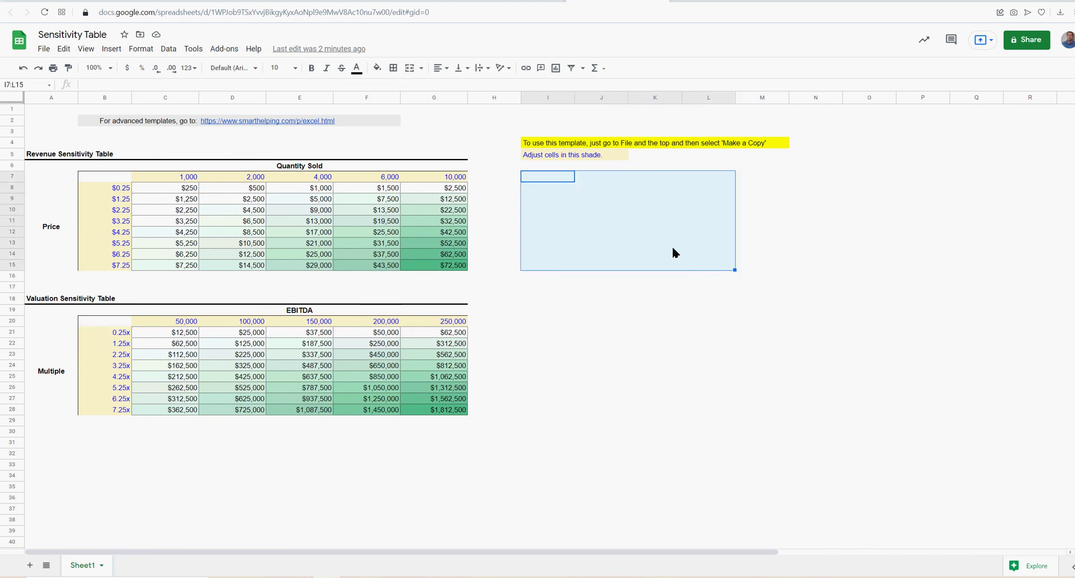
click(563, 211)
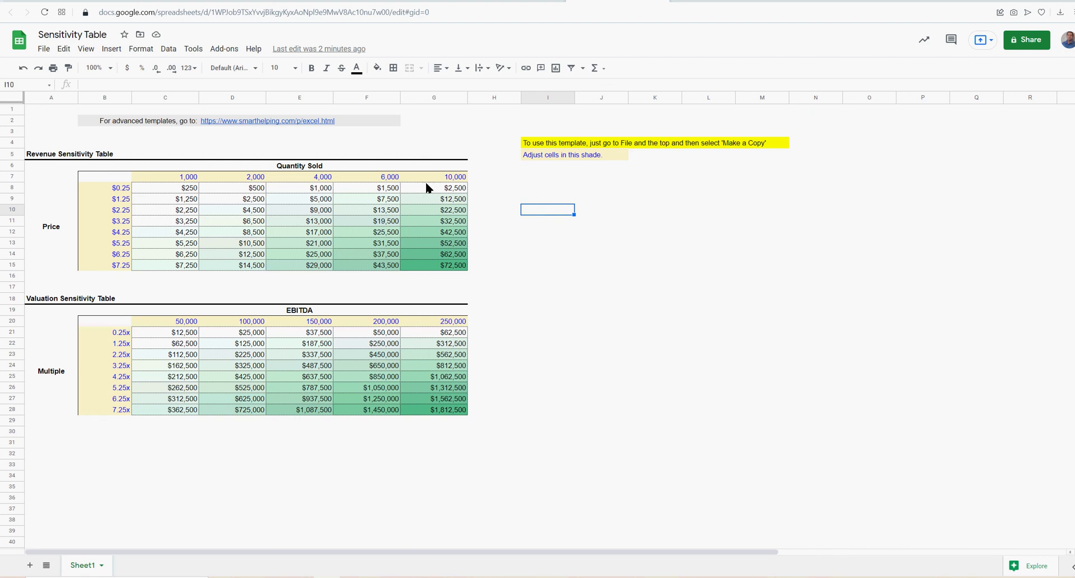
drag(447, 178, 129, 174)
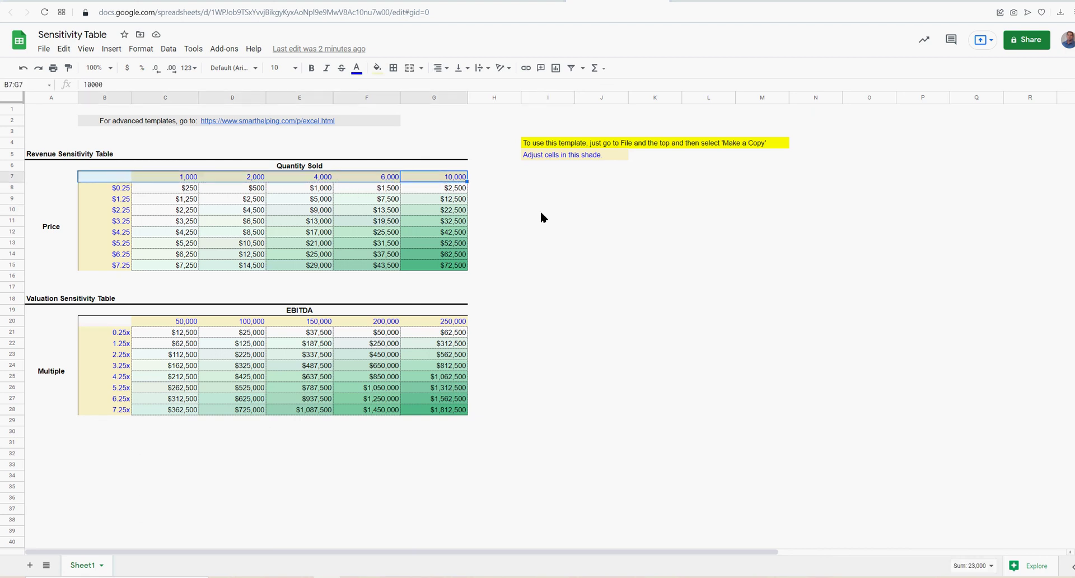
Look over the finished revenue grid C8:G15, with its color scale and the formula behind its results
drag(566, 199, 755, 268)
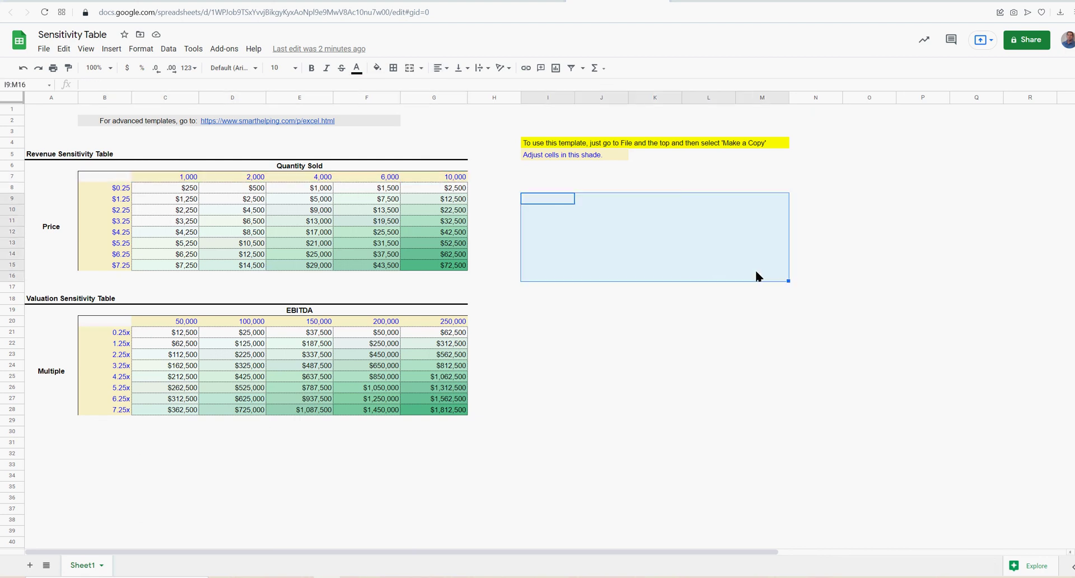
click(572, 222)
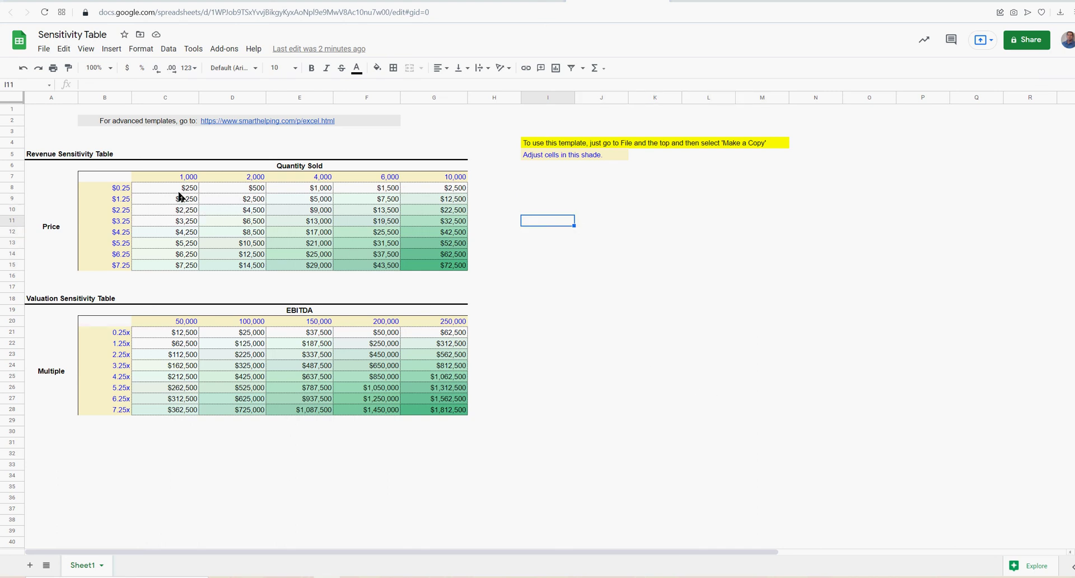
drag(170, 186, 462, 267)
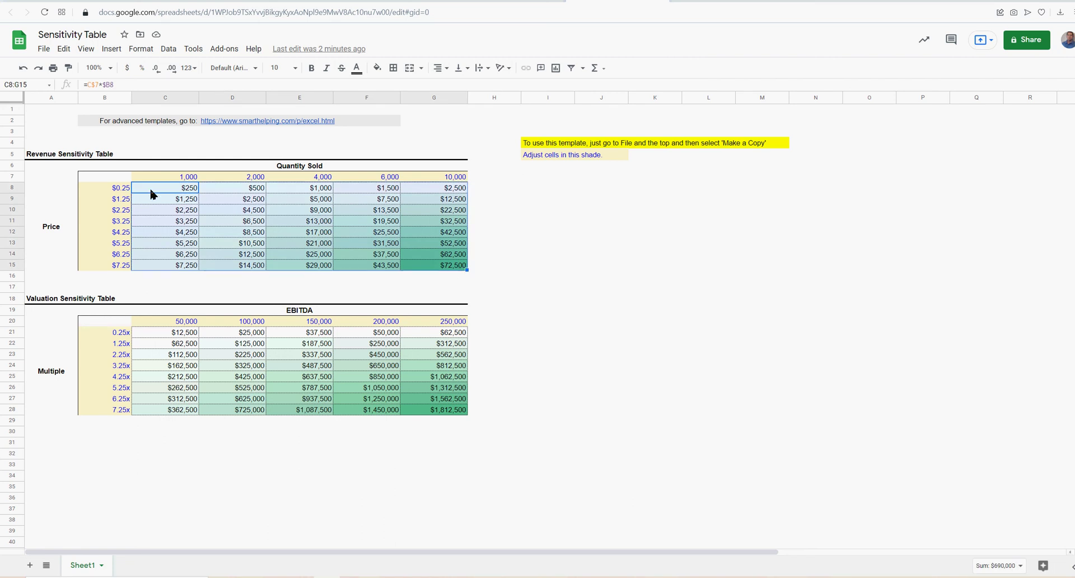
drag(153, 188, 458, 262)
click(642, 197)
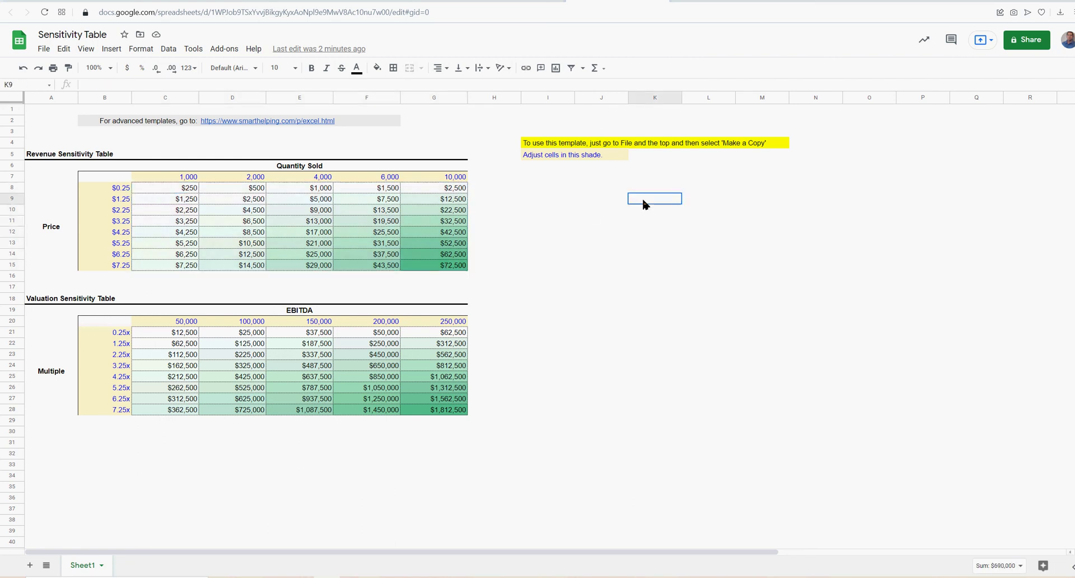
click(610, 180)
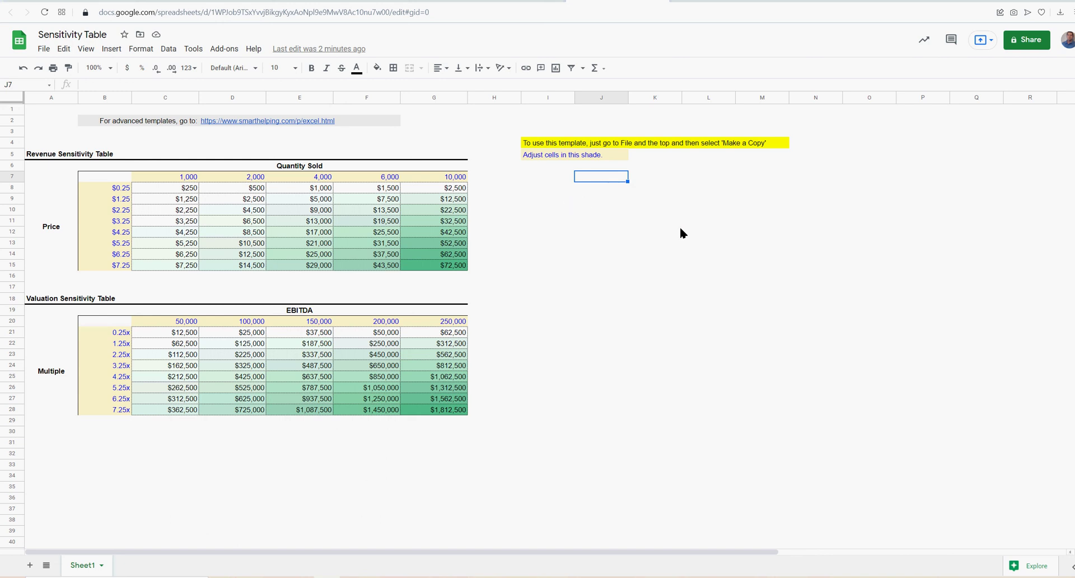
click(602, 194)
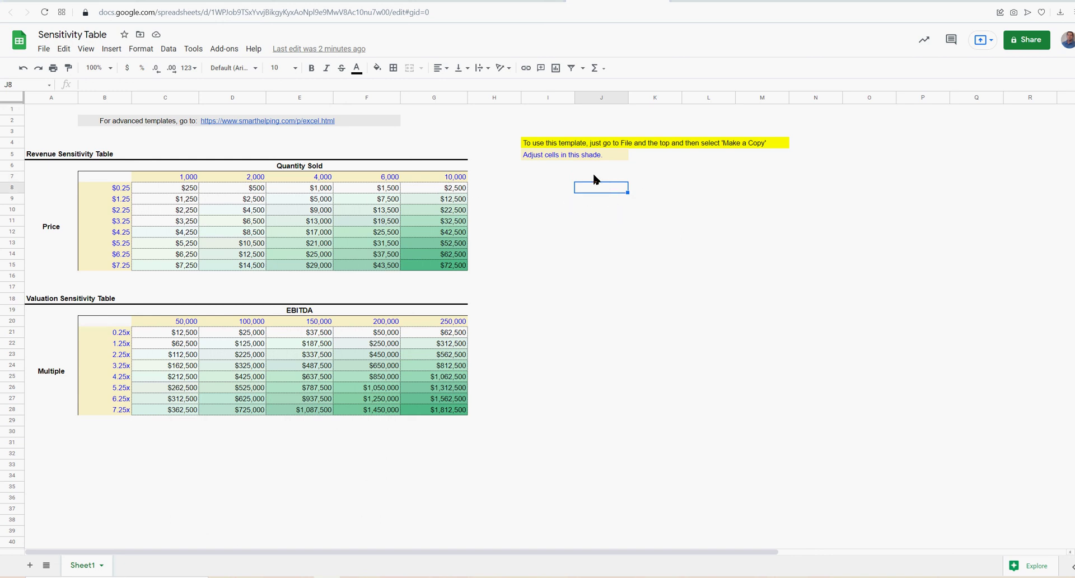
key(Down)
key(Down)
key(Down)
key(Down)
key(Down)
key(Down)
key(Down)
key(Down)
key(Down)
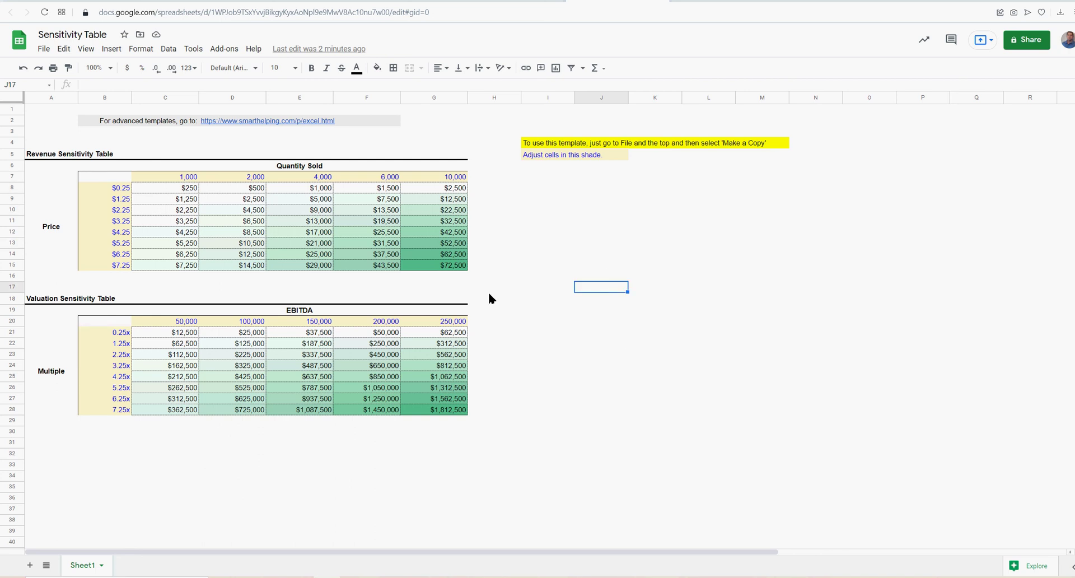
drag(160, 194, 440, 270)
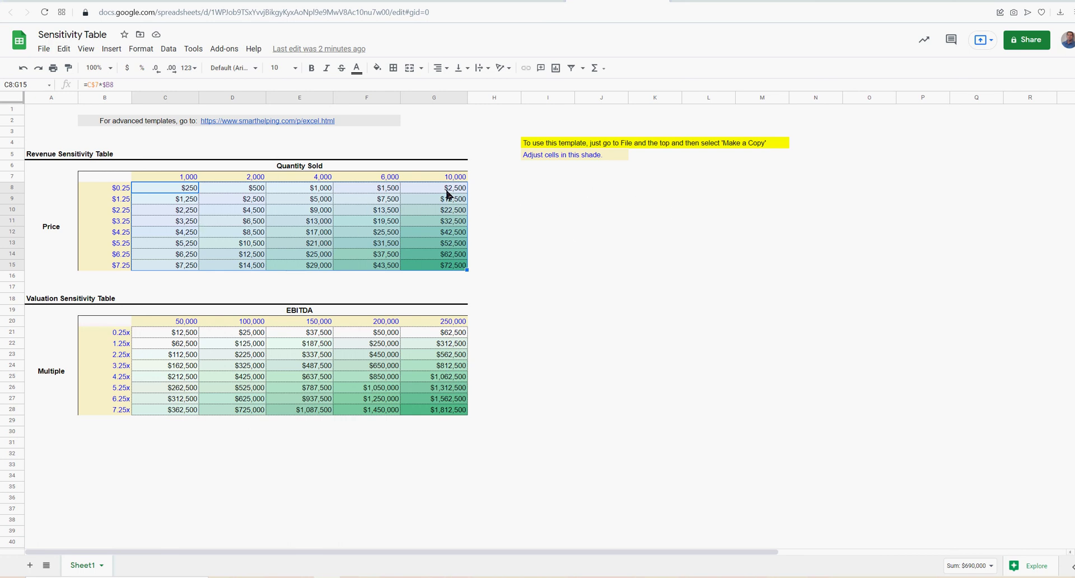
click(640, 197)
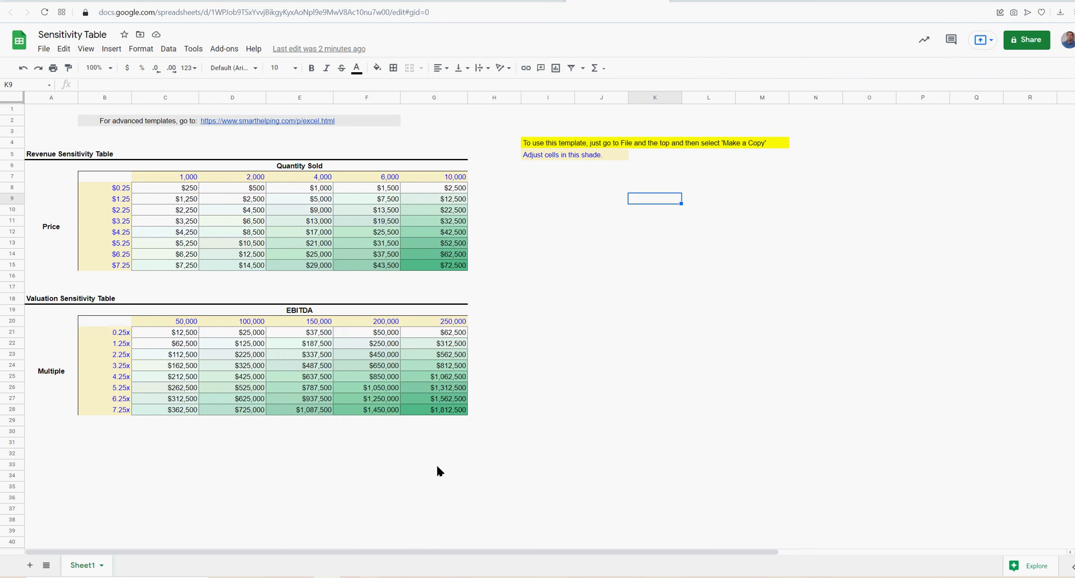
click(703, 295)
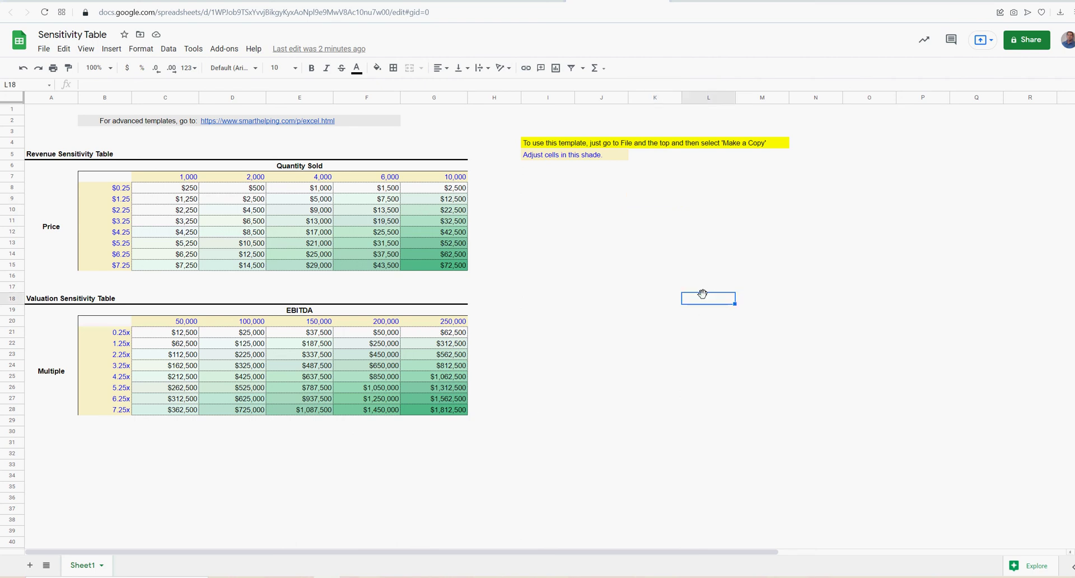